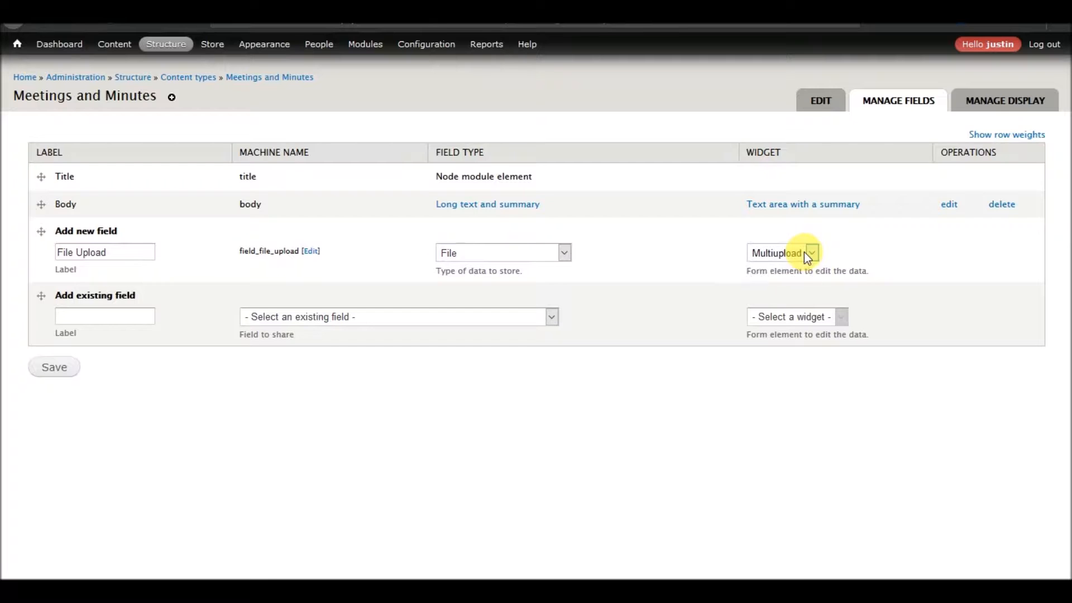
Save the new File Upload field, enable its Display field and default file display, and save the field settings.
left_click(62, 369)
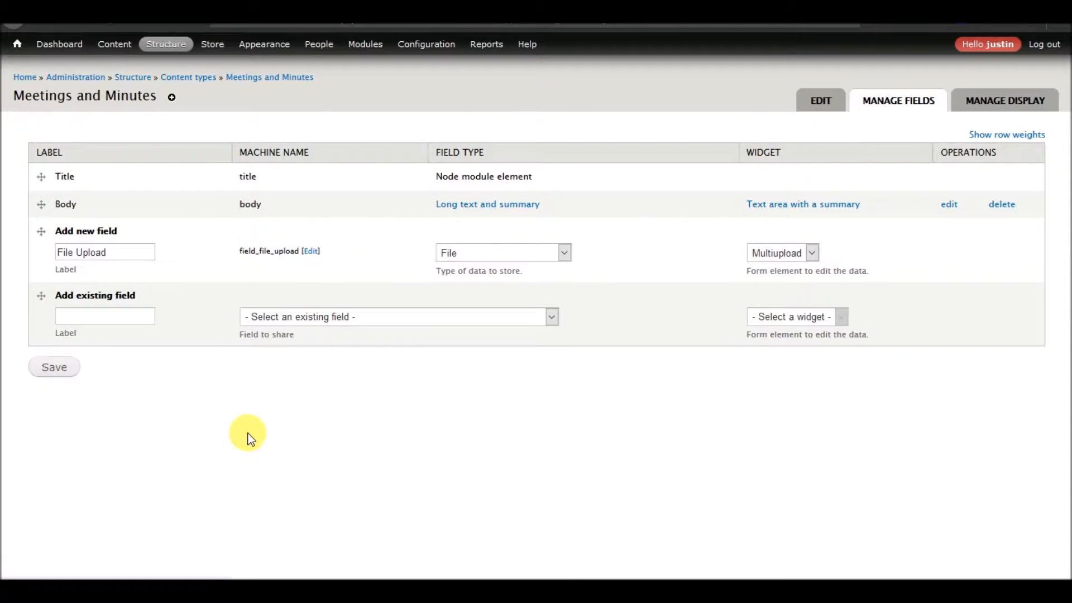
left_click(106, 206)
left_click(96, 241)
left_click(70, 383)
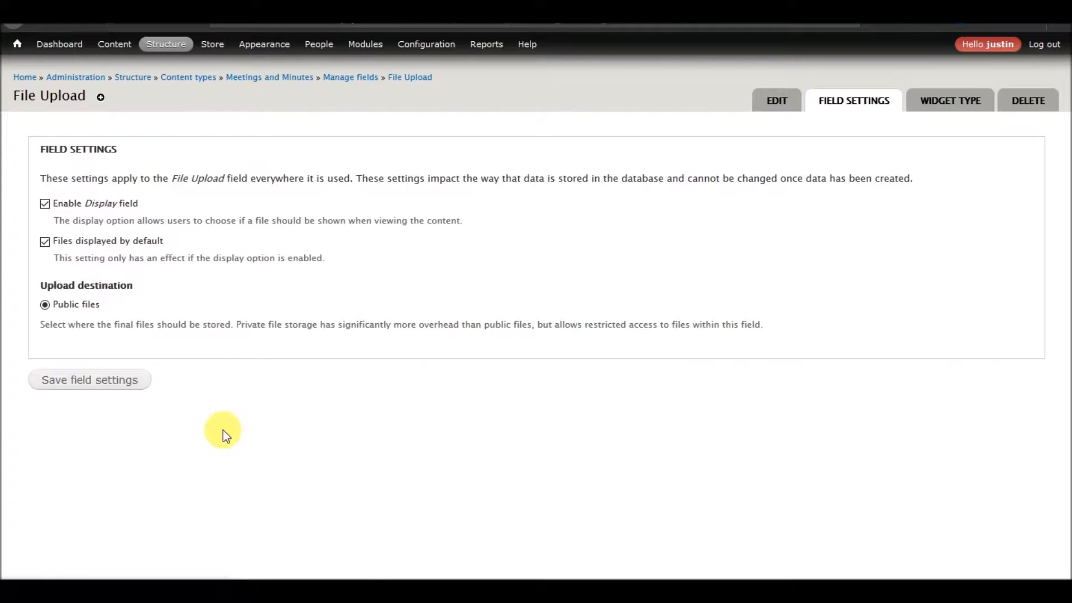
Add the document extensions pdf, doc, docx, xls, xlsx, ppt and pptx to the field's allowed file extensions.
scroll(167, 342, "down", 3)
left_click(166, 344)
type("pdf doc docx xls xlsx ppt pptx ")
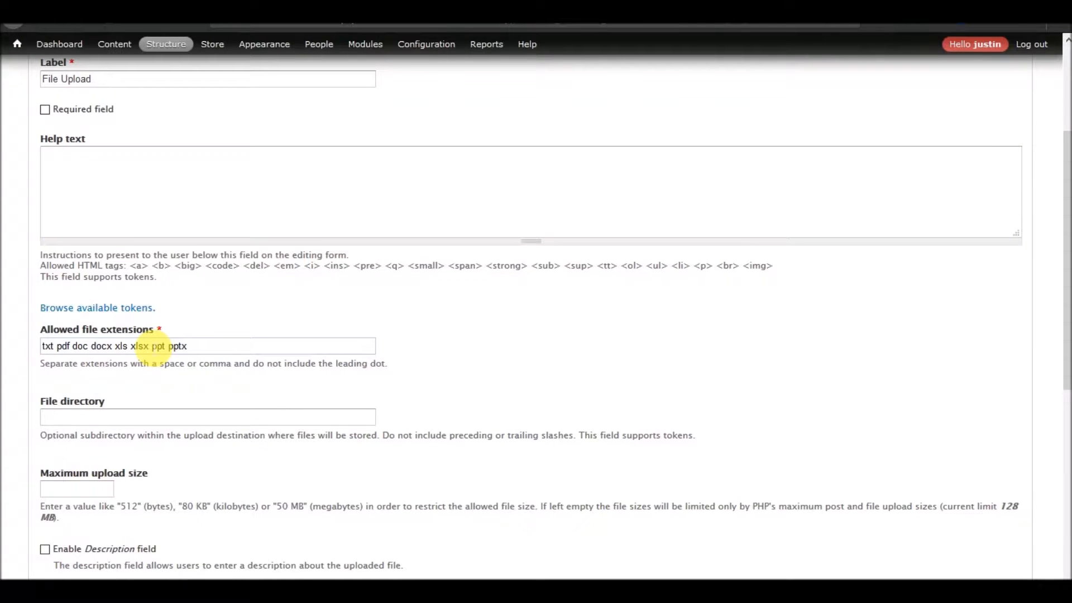
type("jpeg")
type(" jpj")
type("g png")
type(" gif ")
type("g")
Add the image extensions jpeg, jpg, png, gif, JPEG and JPG to the allowed file extensions.
key("BackSpace")
type("JPEG P")
key("BackSpace")
type("JPG")
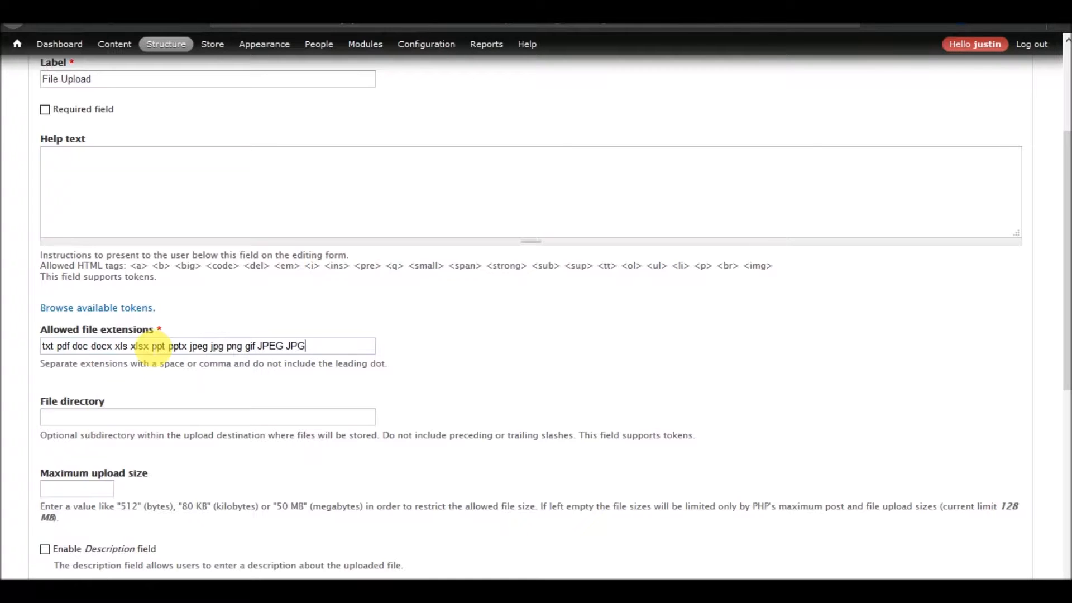
key("Tab")
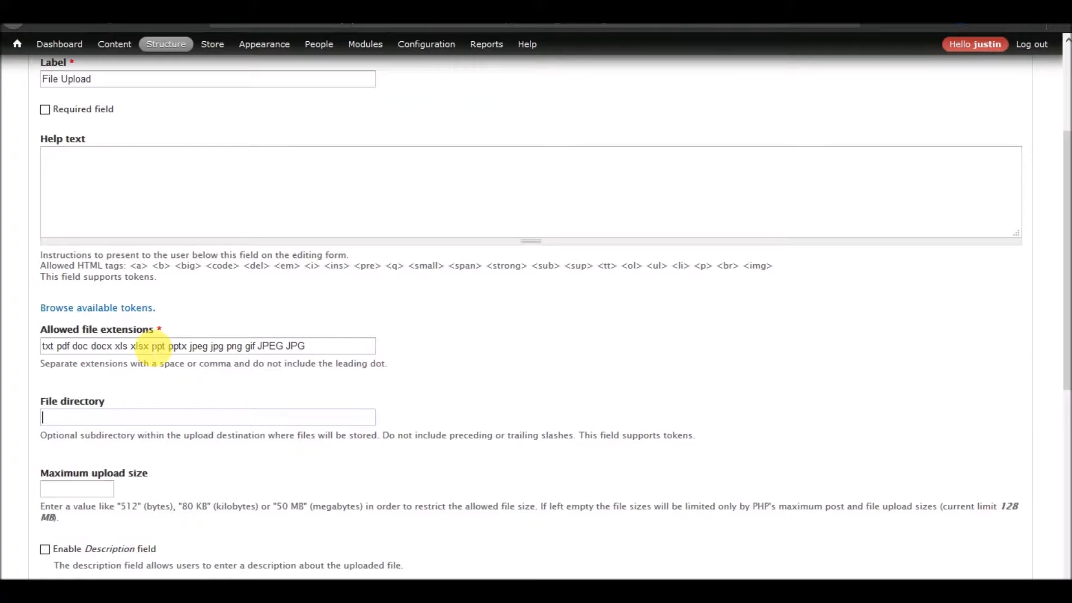
Append mp4 to the allowed file extensions.
left_click(354, 347)
type("mp")
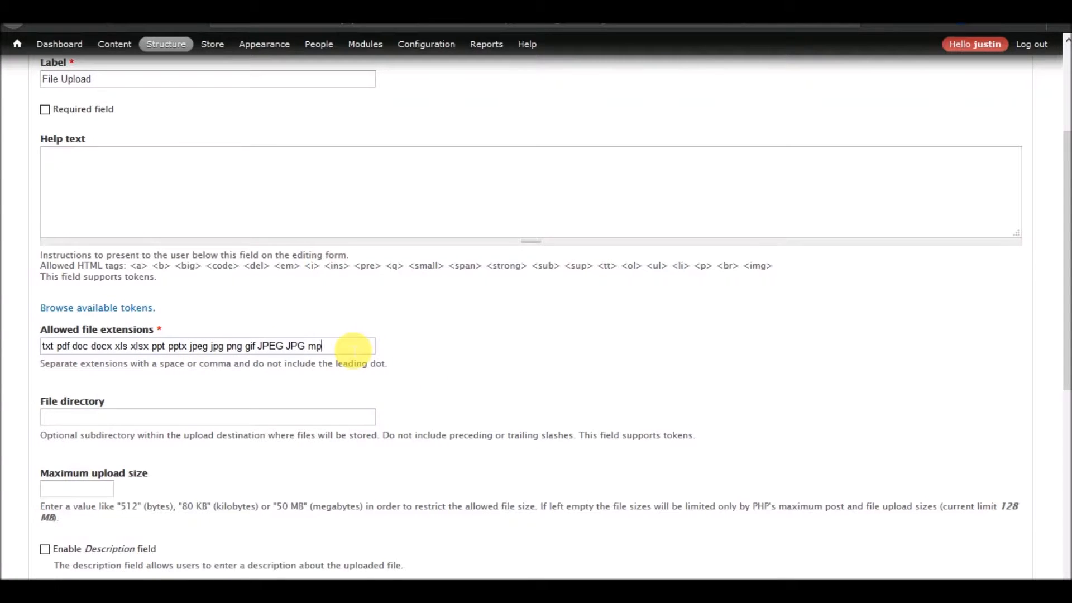
type("4")
key("Tab")
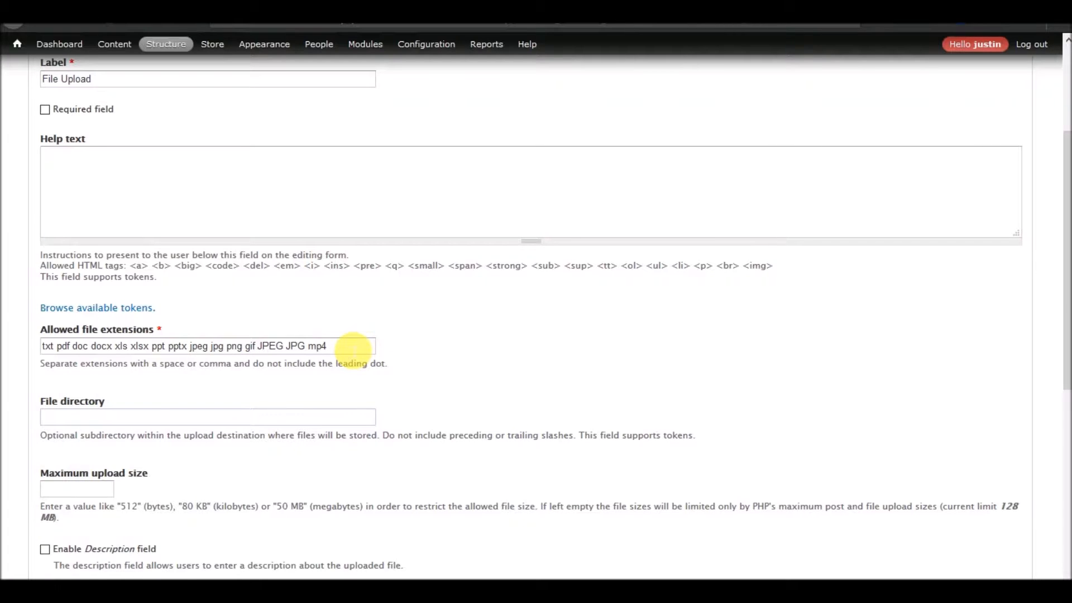
left_click(354, 350)
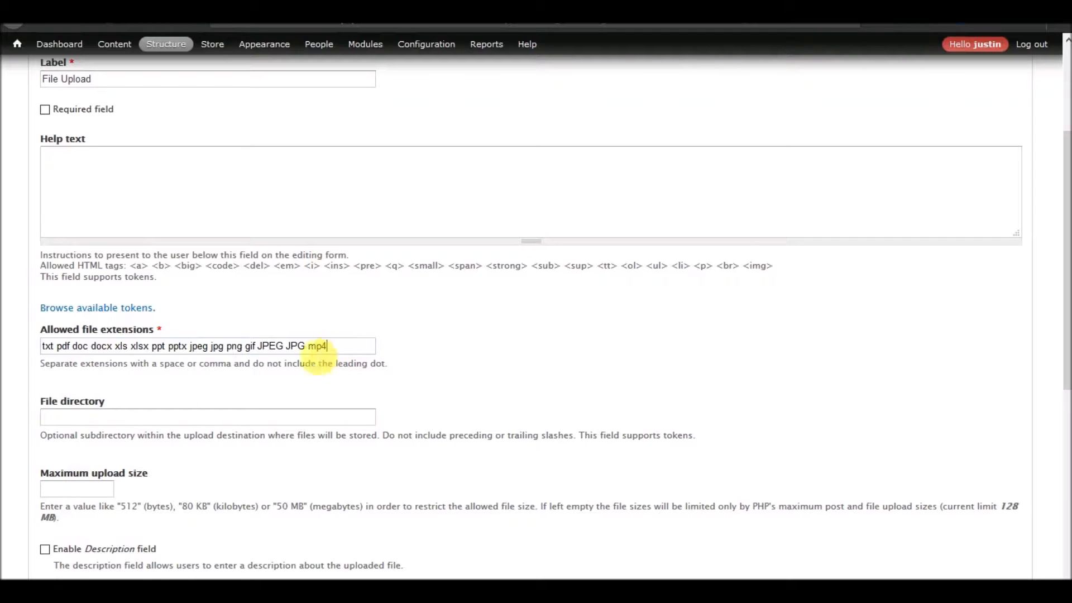
Set the File Upload field's file directory to meetings-minutes.
left_click(137, 419)
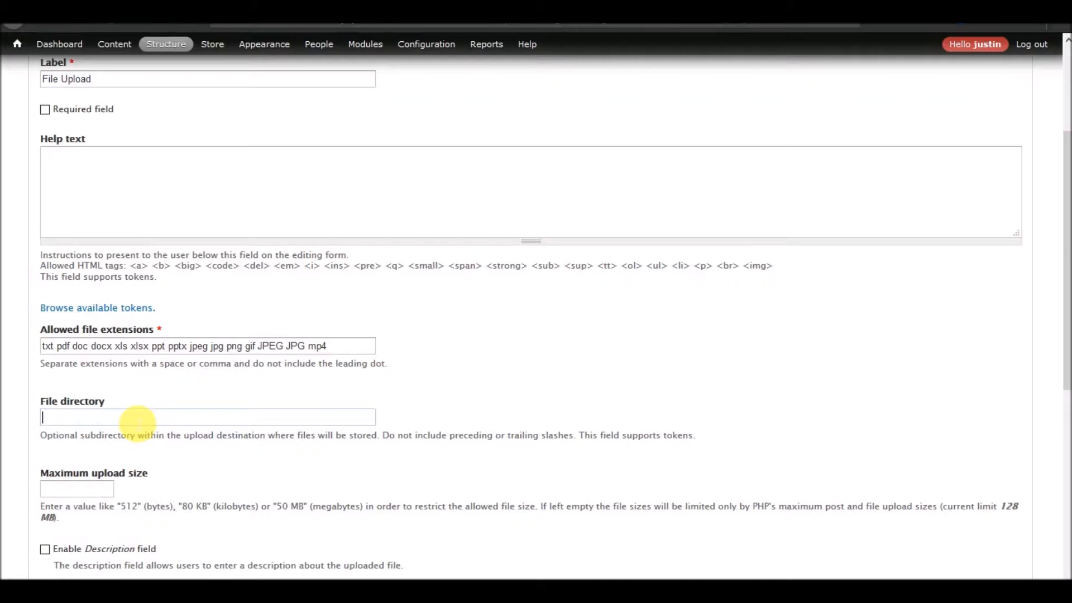
type("meetings-minutes")
Enable the Description field, set the number of values to Unlimited, and save the File Upload settings.
scroll(229, 401, "down", 4)
scroll(229, 401, "down", 2)
left_click(99, 206)
left_click(83, 351)
left_click(76, 365)
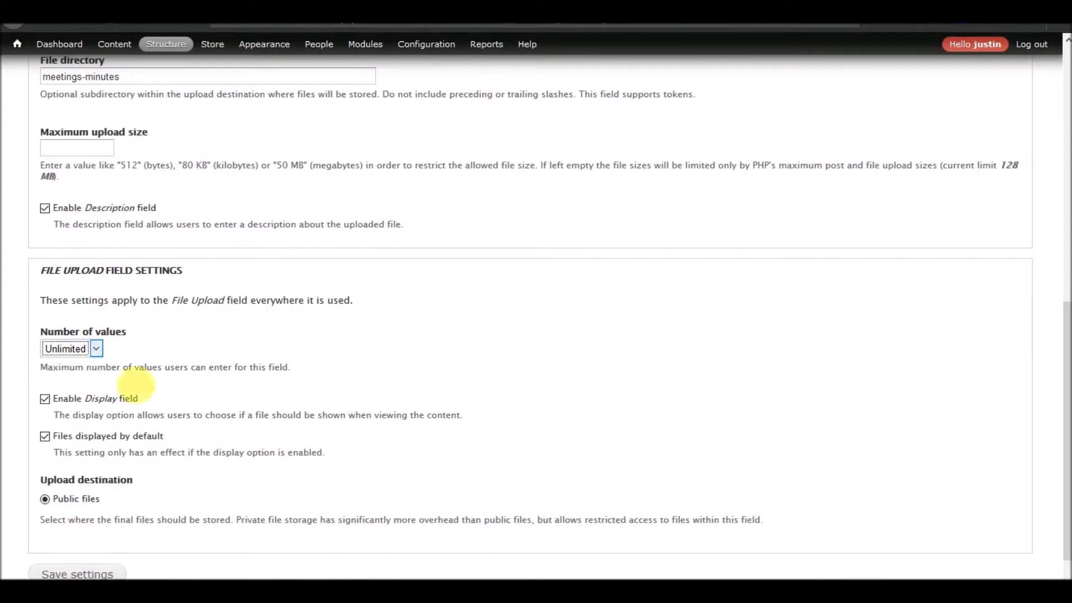
scroll(155, 486, "down", 1)
left_click(73, 537)
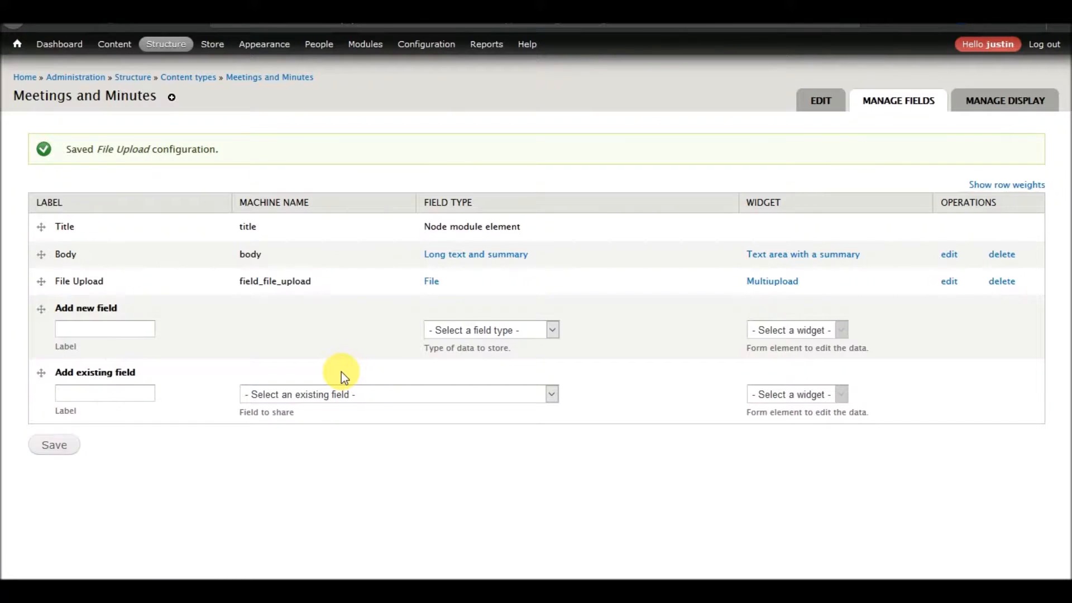
Create and save a new taxonomy vocabulary named Upload Type.
mouse_move(162, 44)
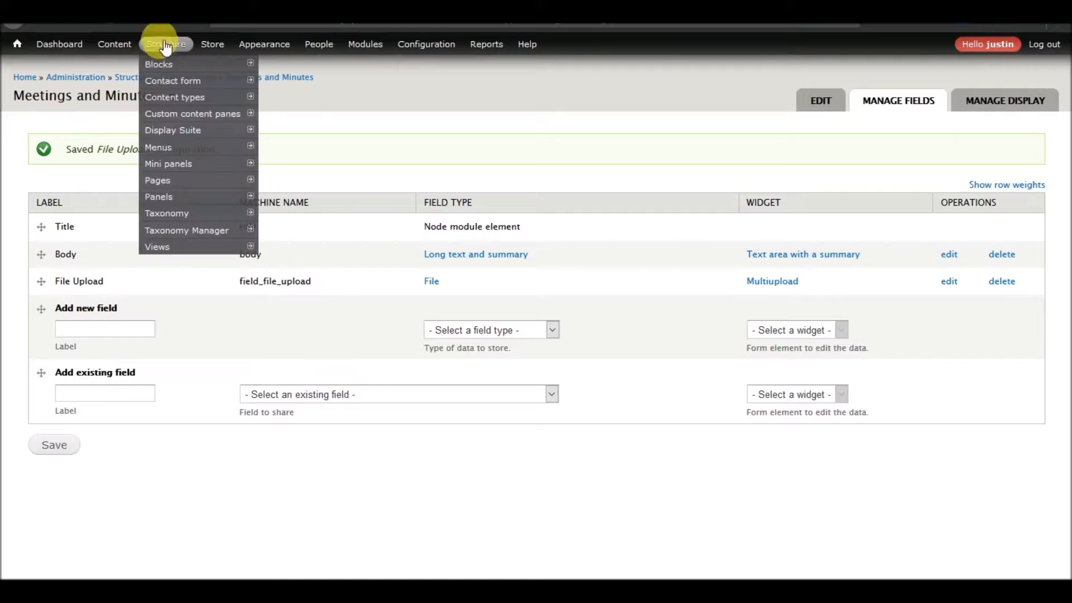
mouse_move(167, 215)
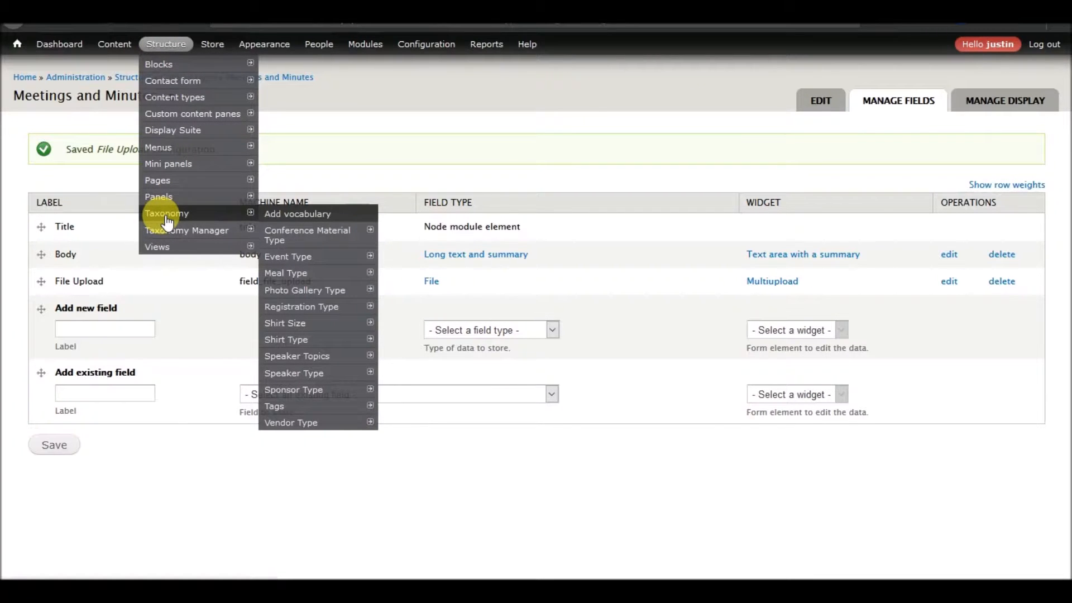
left_click(285, 216)
left_click(278, 162)
type("Upload typ")
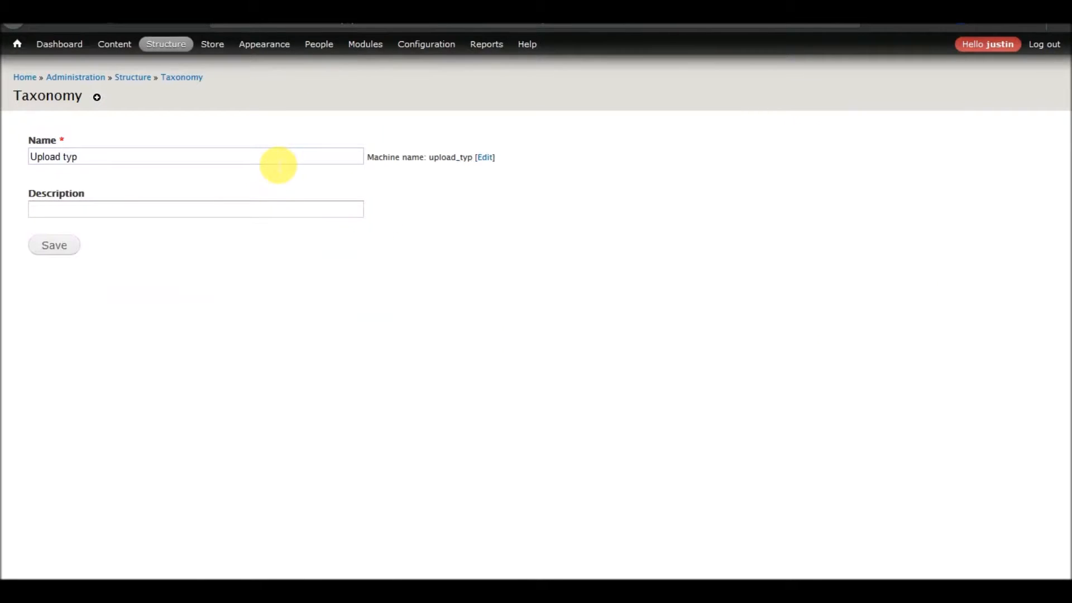
type("e")
left_click_drag(84, 158, 61, 158)
type("Type")
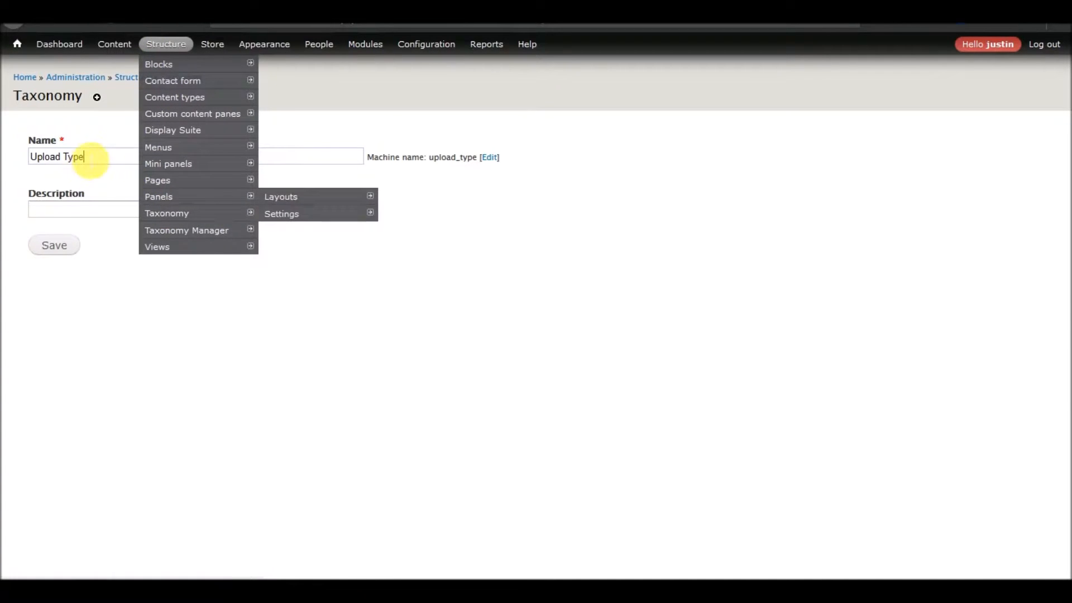
left_click(55, 246)
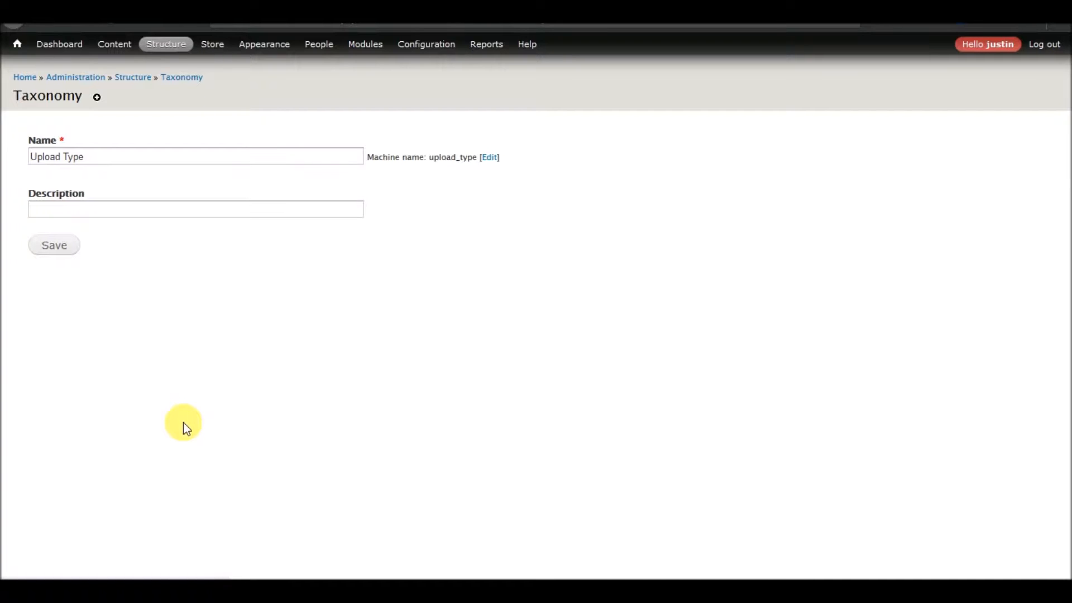
Open the Upload Type vocabulary in the Taxonomy Manager.
scroll(222, 319, "down", 3)
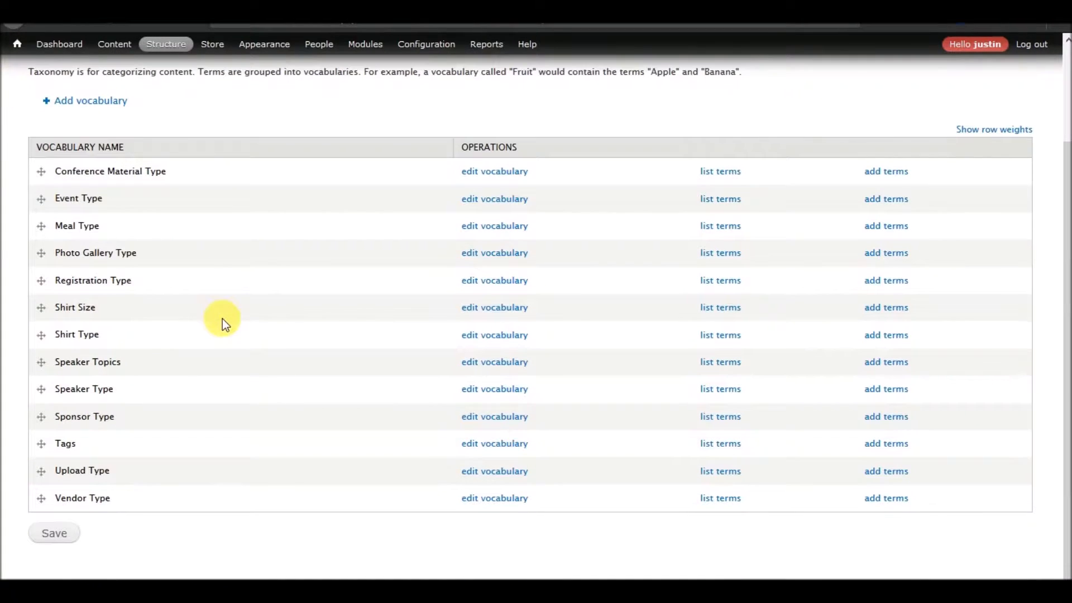
scroll(202, 295, "up", 3)
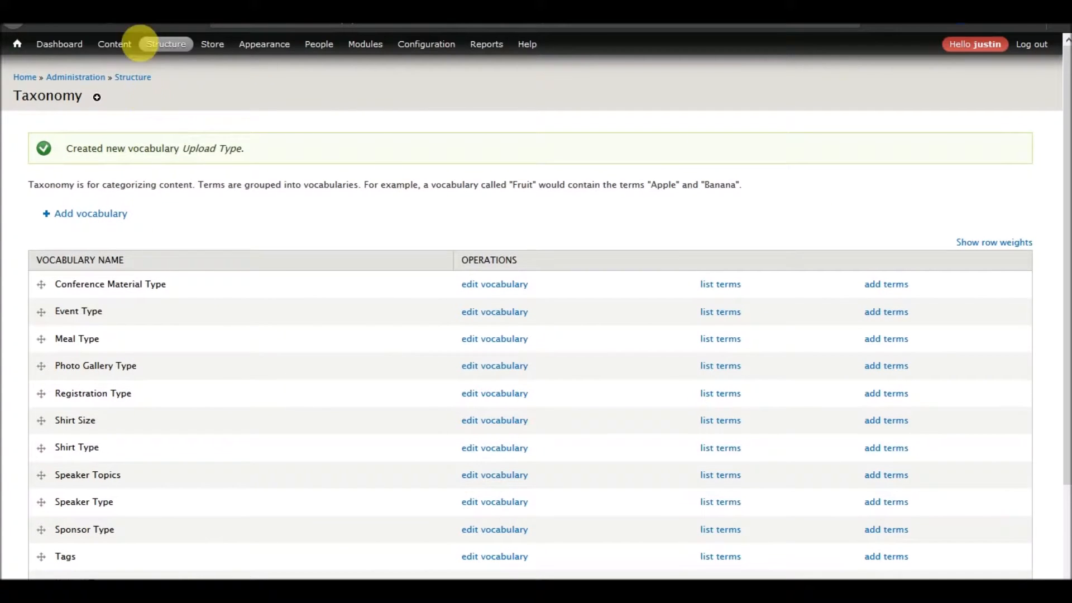
mouse_move(165, 45)
mouse_move(190, 230)
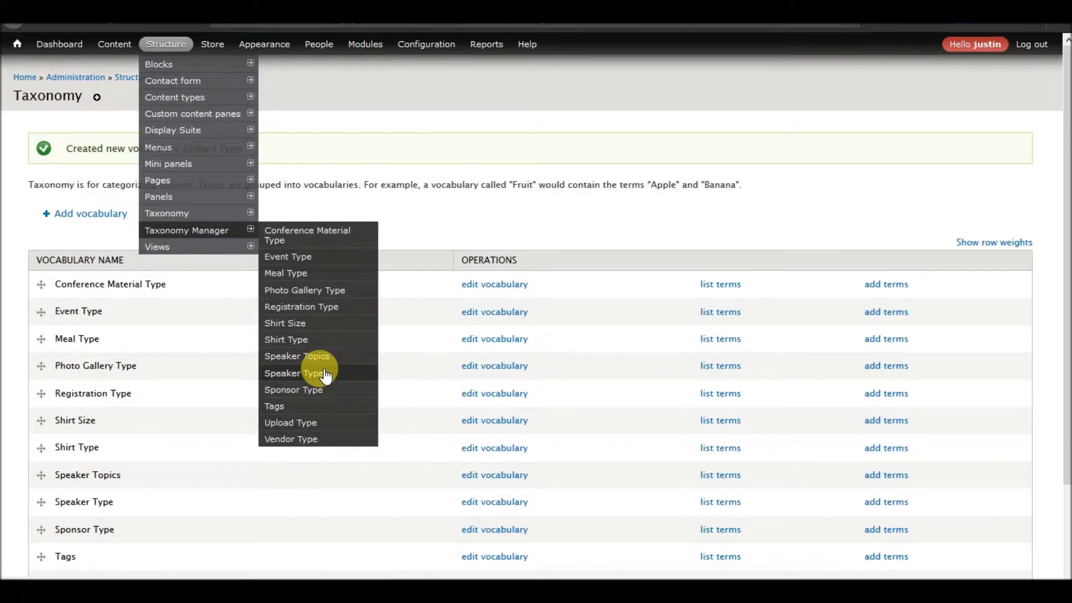
left_click(195, 230)
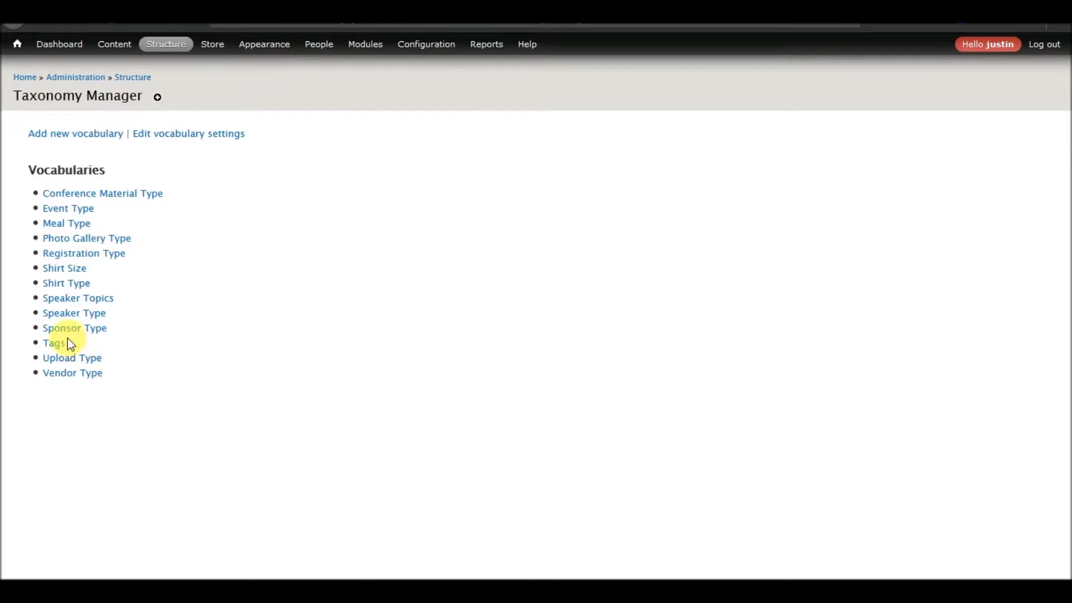
left_click(69, 359)
Add the terms Annual Board Meeting and Semi Annual Meeting to the Upload Type vocabulary.
left_click(183, 265)
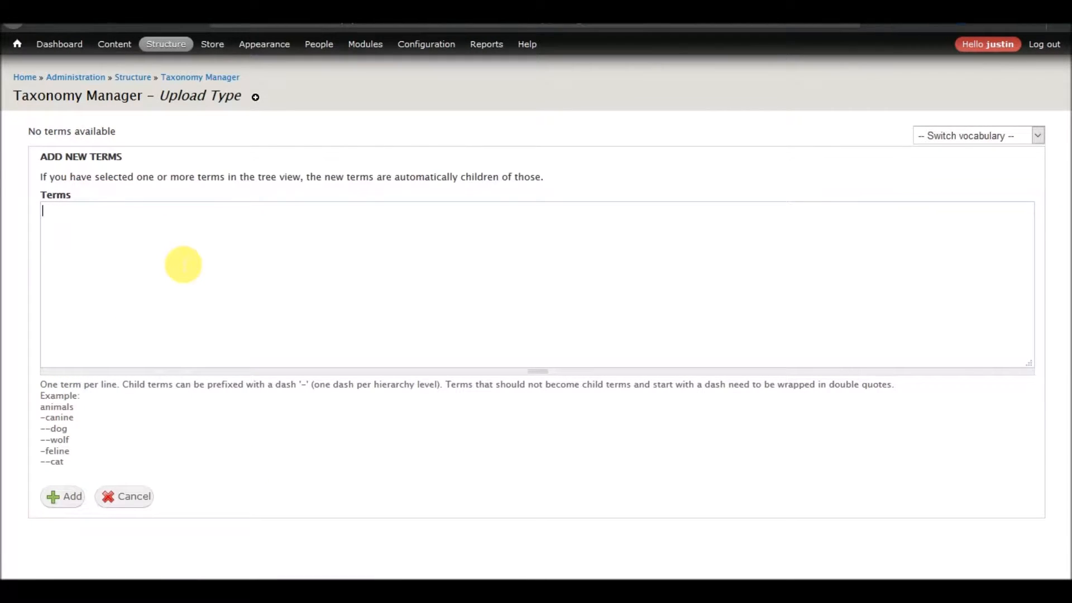
type("Annual m")
type("ea")
key("BackSpace")
key("BackSpace")
key("BackSpace")
type("Board Meeting ")
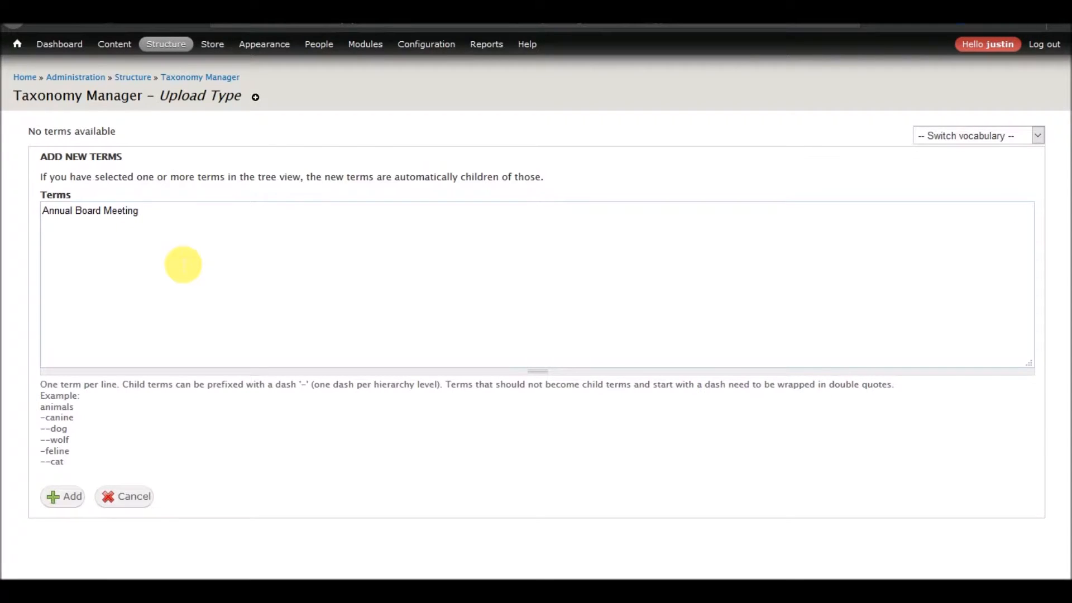
type("Semi Annual Meeting")
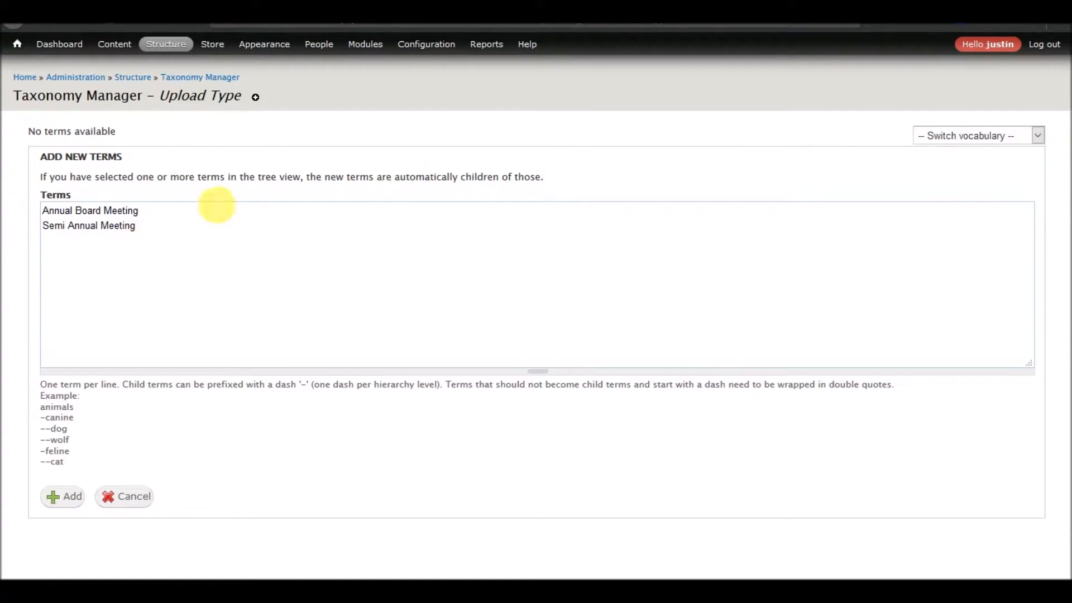
left_click(65, 498)
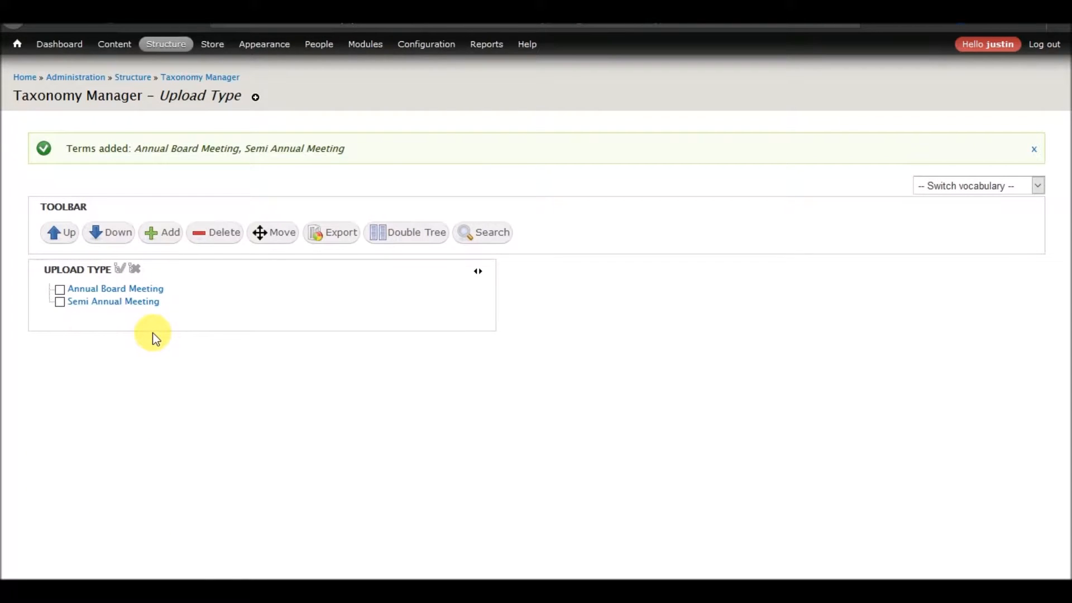
Add a field labelled Upload Type to the Meetings and Minutes content type, as a Term reference with the Select list widget.
mouse_move(232, 98)
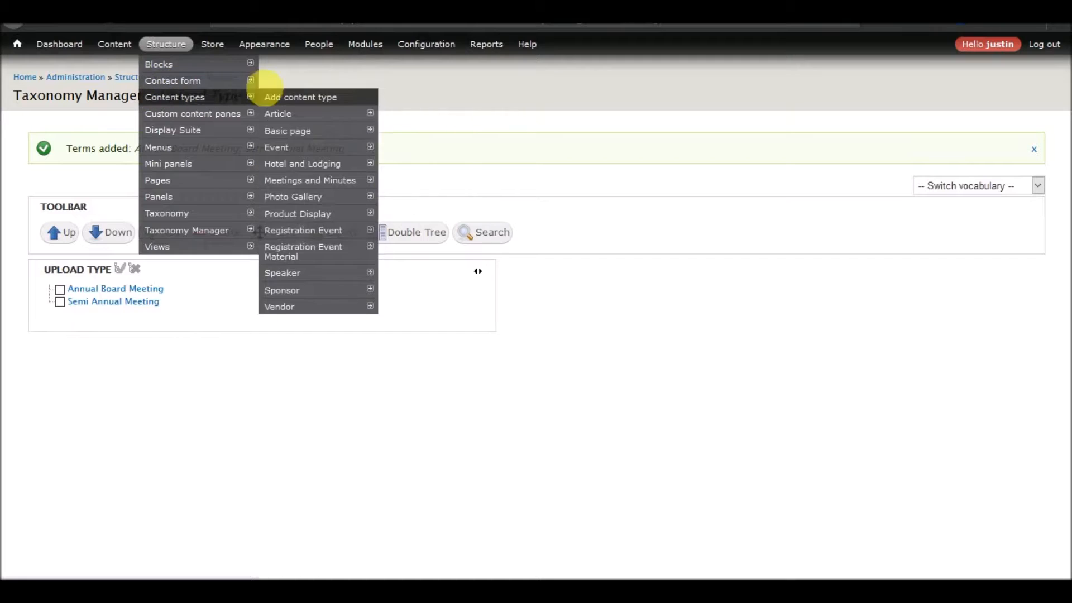
mouse_move(308, 181)
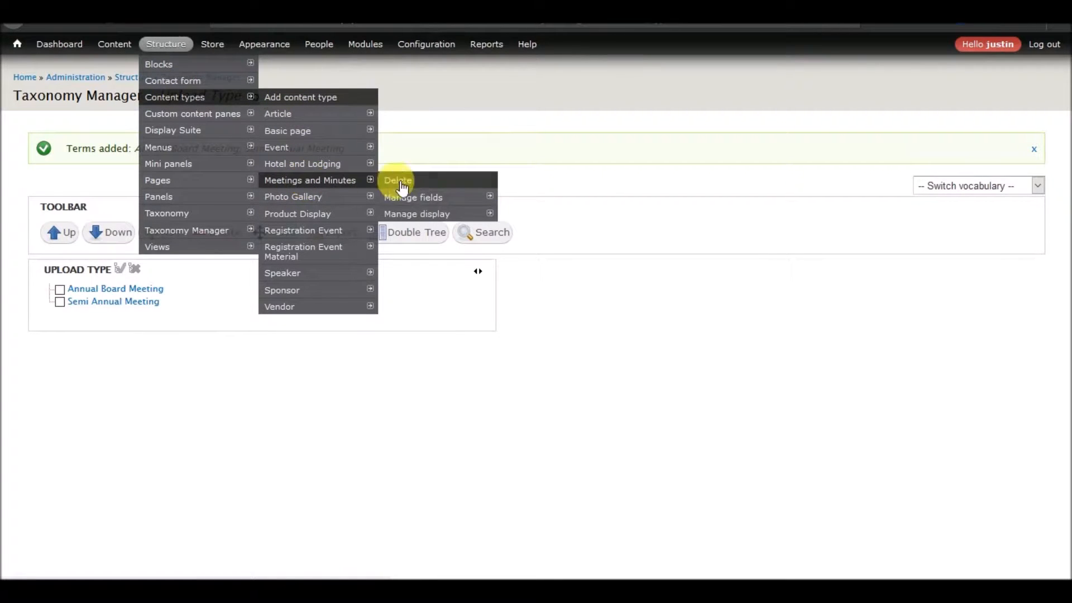
left_click(425, 199)
left_click(117, 282)
type("Upload Type")
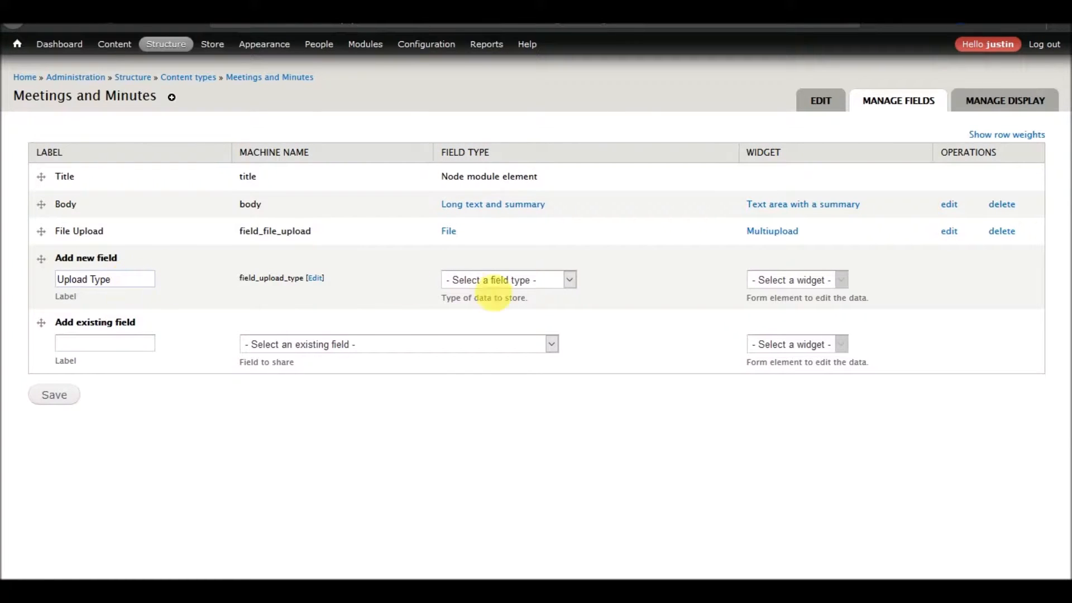
left_click(565, 280)
scroll(514, 445, "down", 3)
left_click(478, 566)
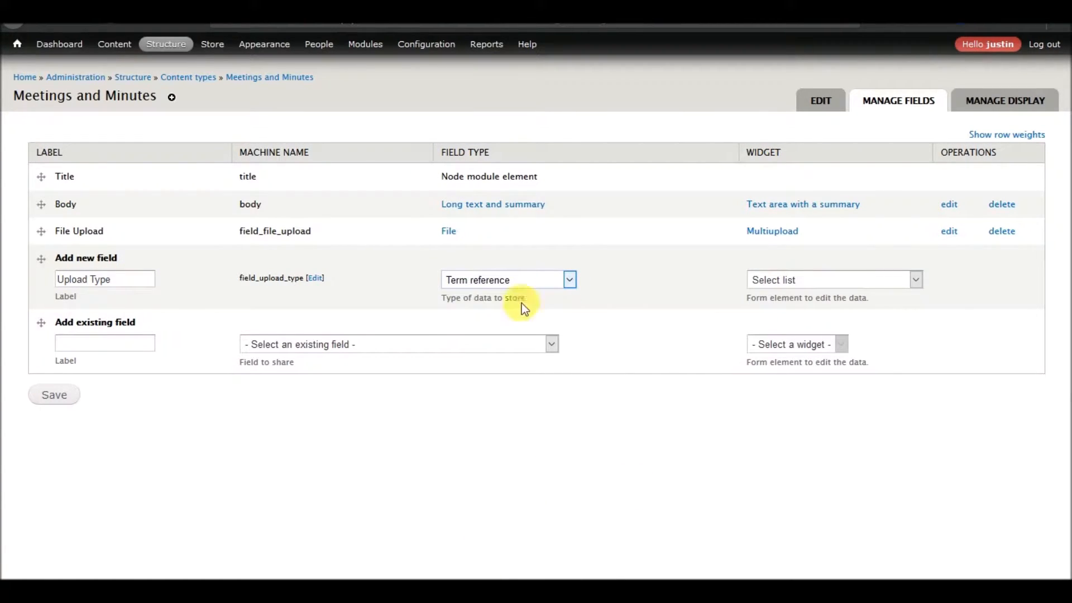
left_click(809, 280)
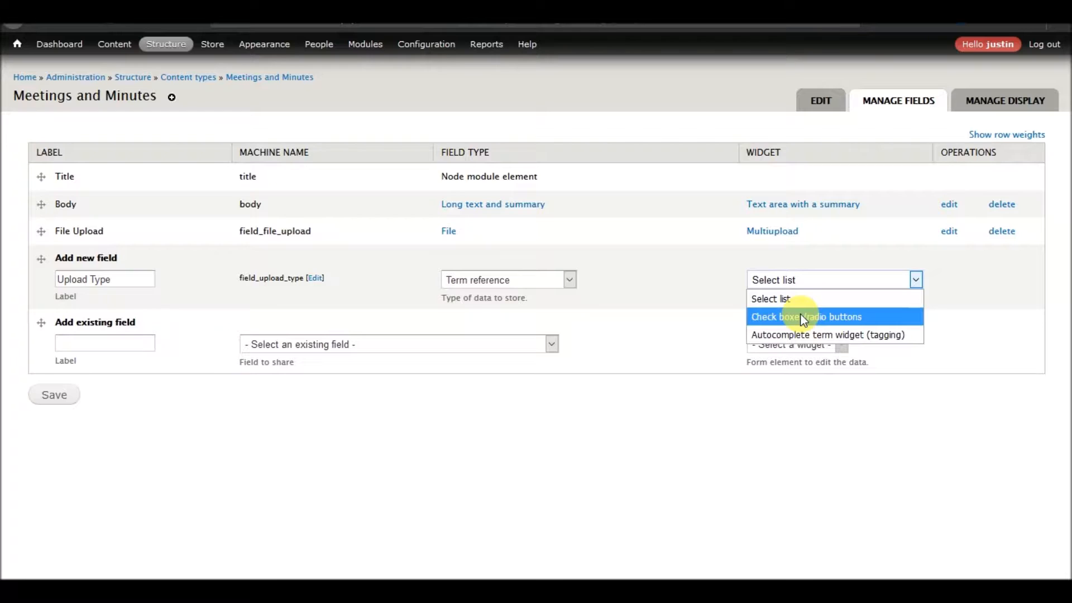
left_click(792, 302)
left_click(56, 398)
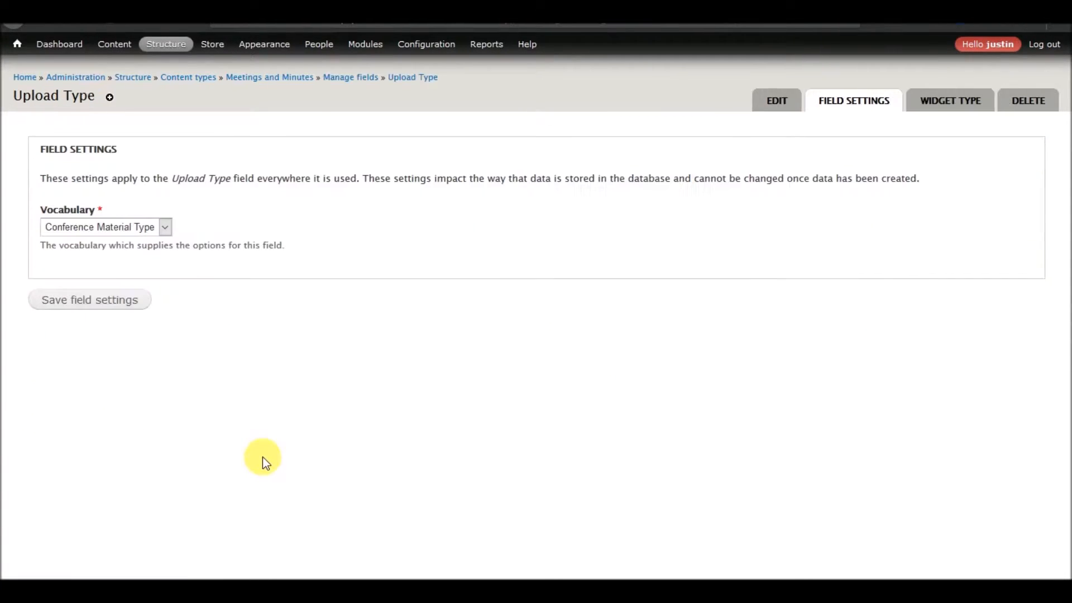
Choose Upload Type as the field's source vocabulary and save the field settings.
left_click(144, 227)
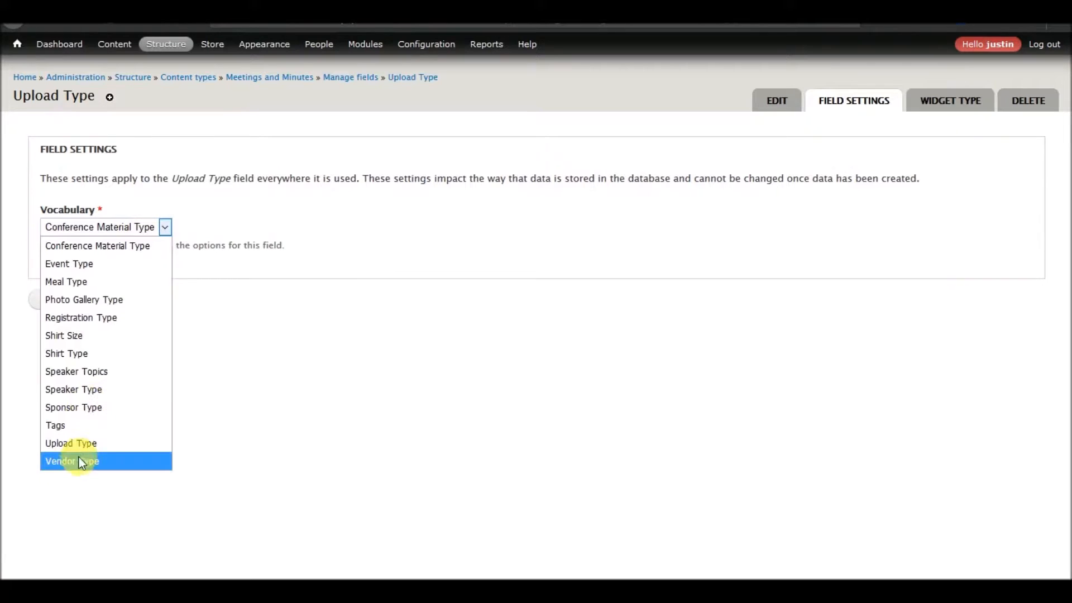
left_click(70, 443)
left_click(76, 300)
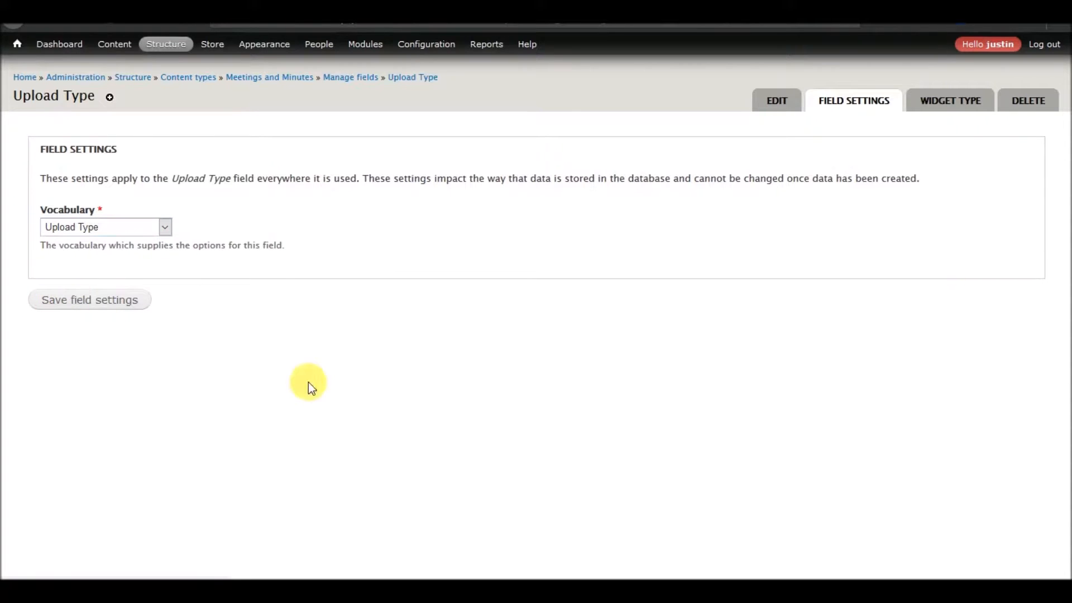
Keep the Upload Type field's default value at None and save its settings.
scroll(229, 330, "down", 6)
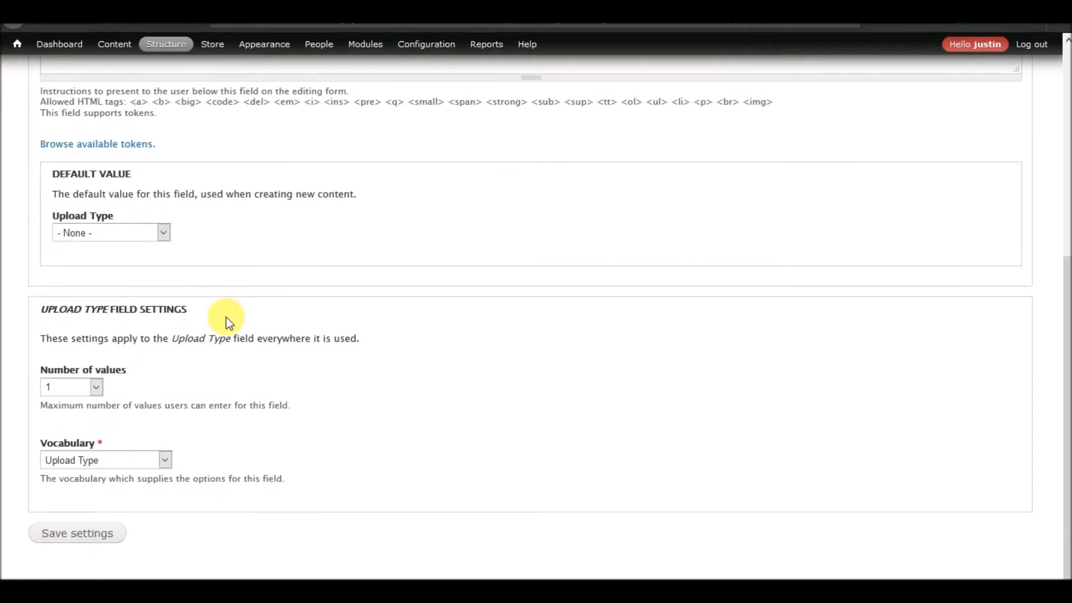
left_click(160, 237)
left_click(159, 241)
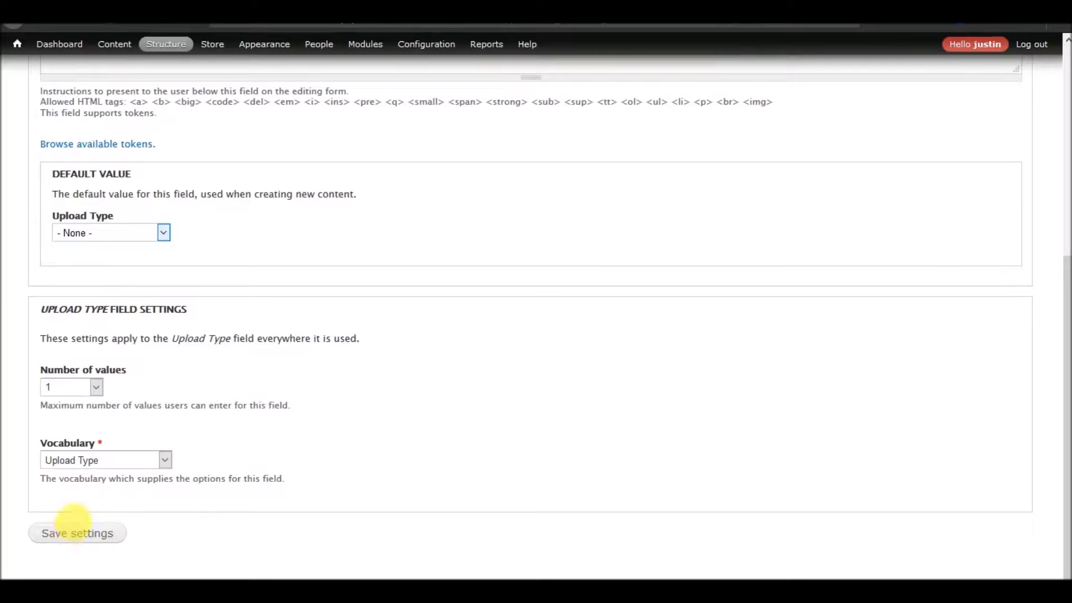
left_click(78, 535)
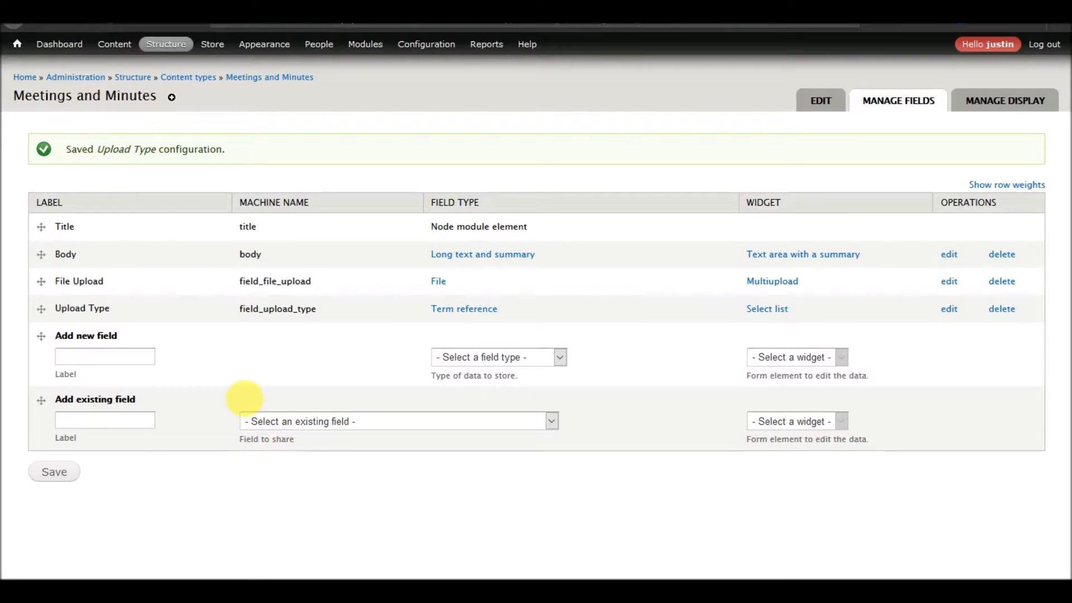
Reorder the Meetings and Minutes fields so File Upload and Upload Type come directly after Title and before Body, and save the order.
left_click_drag(45, 282, 47, 273)
left_click_drag(41, 349, 39, 322)
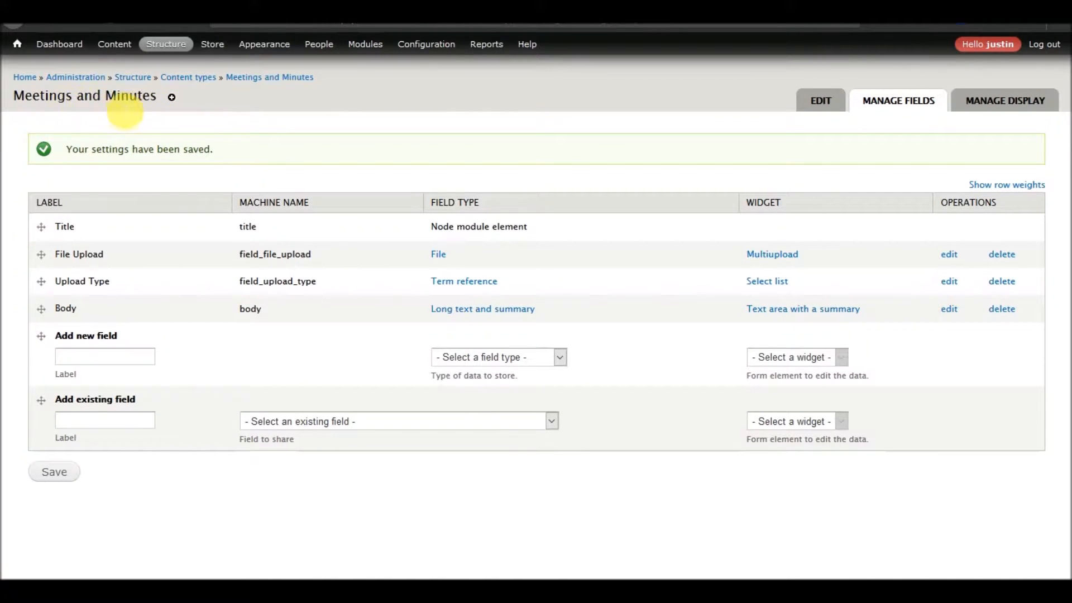
Add the existing field Referenced Registration Event (field_ref_reg_event) to Meetings and Minutes with the Autocomplete widget.
left_click(353, 425)
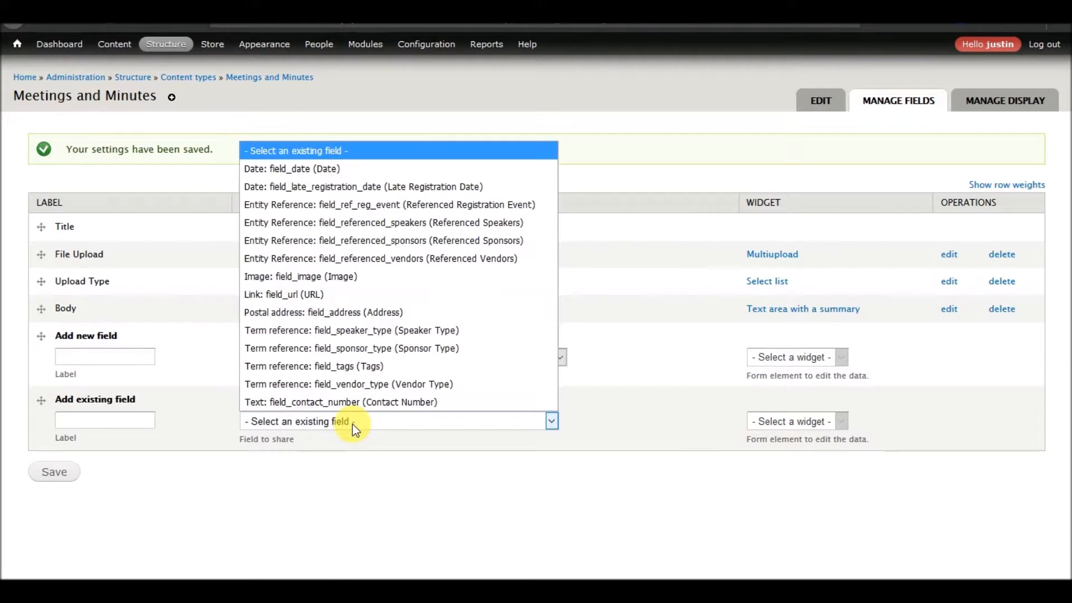
left_click(368, 204)
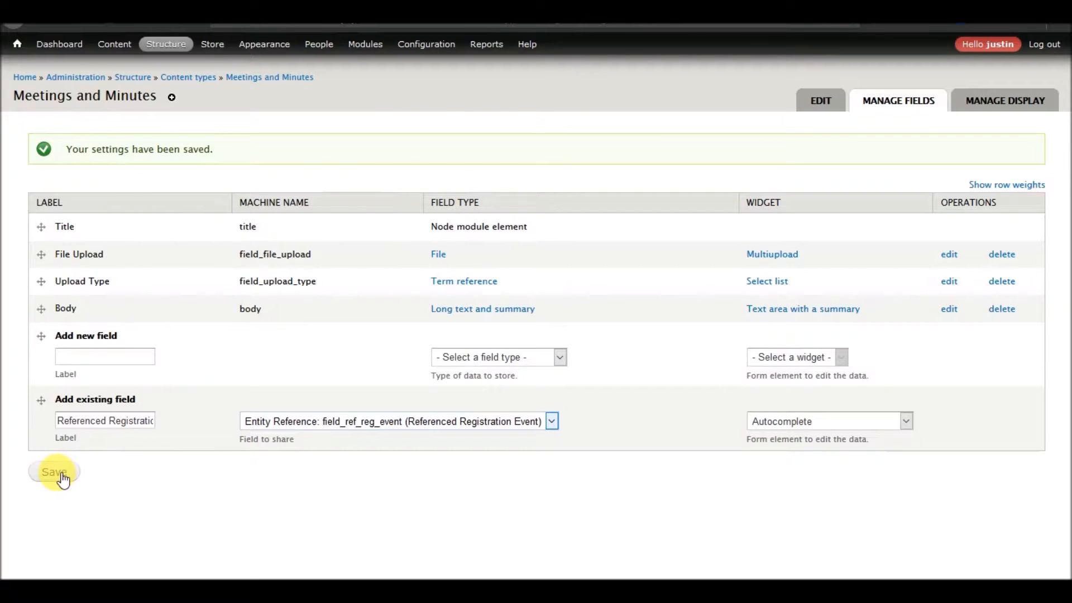
left_click(824, 424)
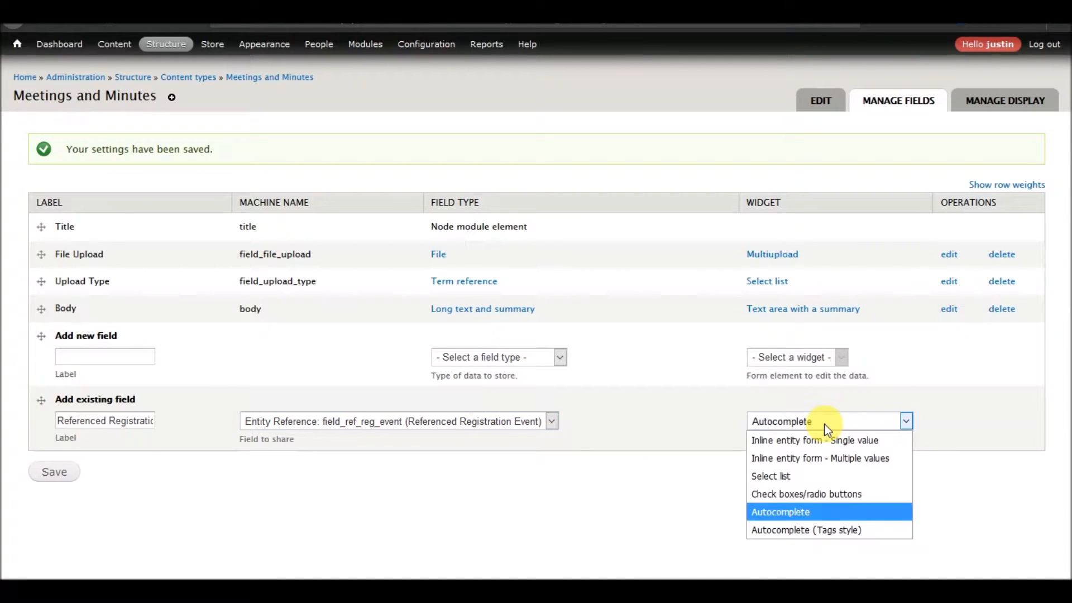
left_click(824, 424)
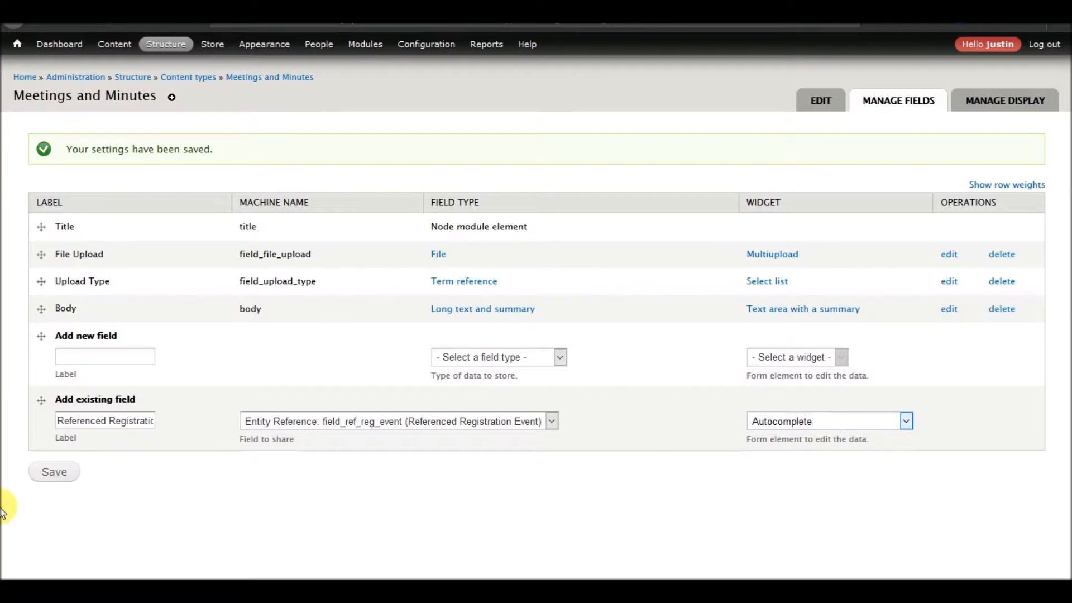
left_click(63, 472)
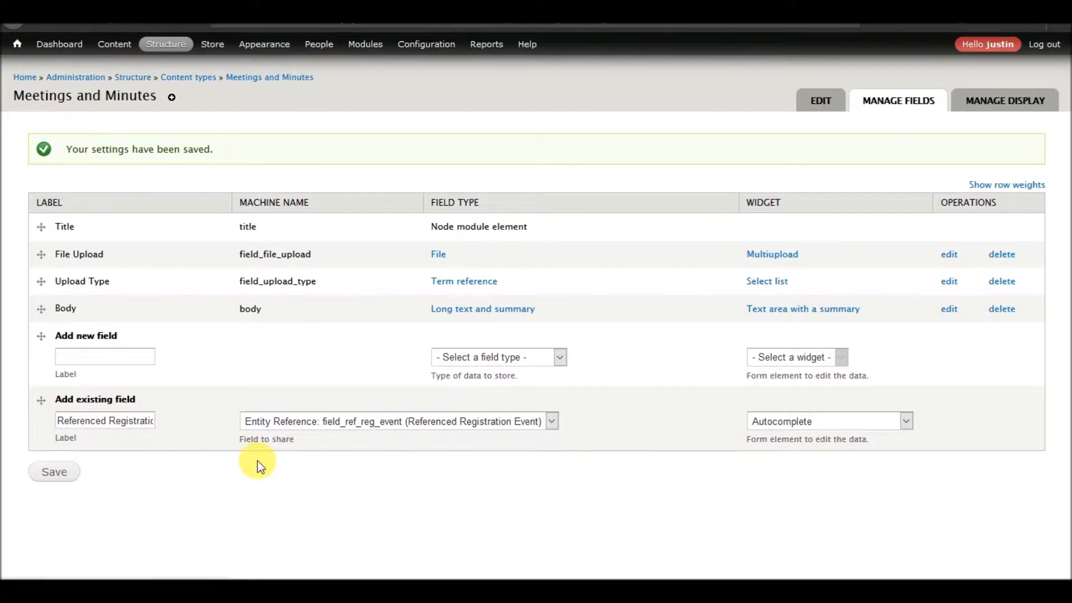
Enable Entity reference prepopulate for the Referenced Registration Event field, review its remaining settings and save them.
scroll(227, 315, "down", 10)
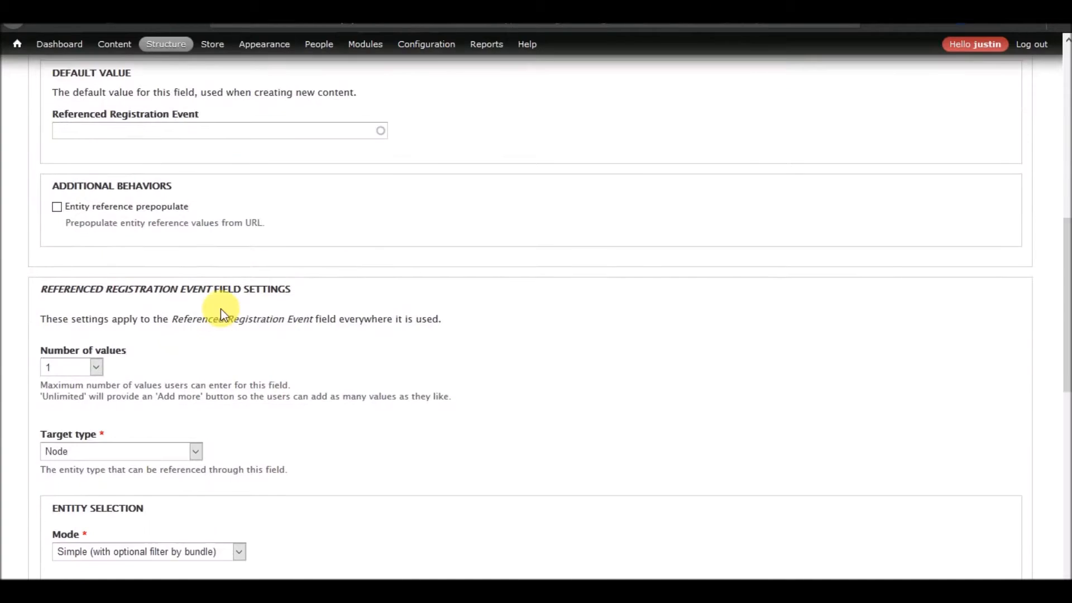
left_click(106, 211)
scroll(266, 283, "down", 4)
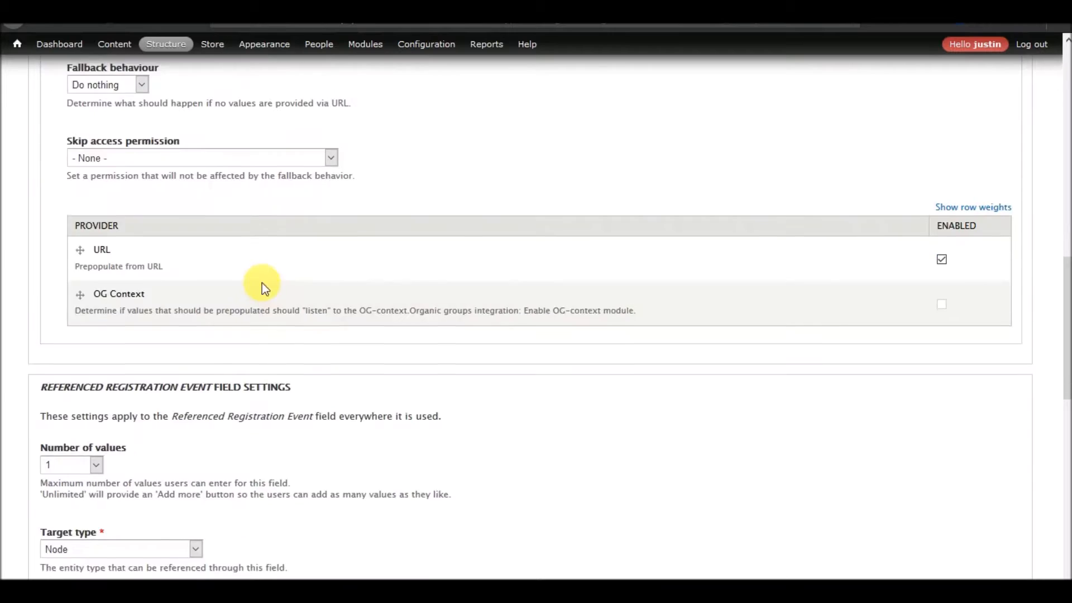
scroll(262, 283, "down", 2)
scroll(262, 283, "up", 15)
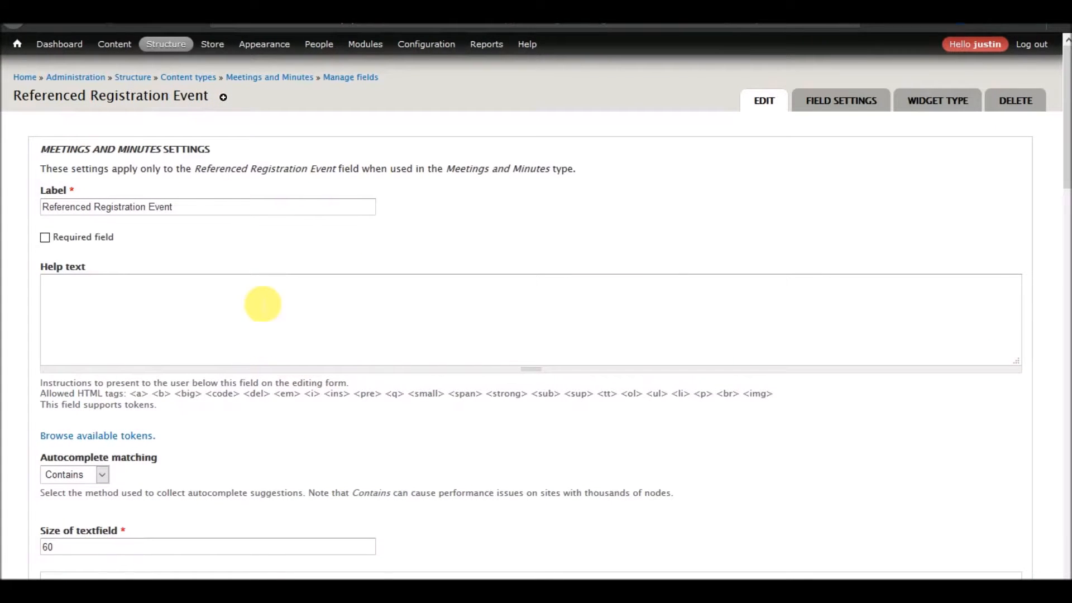
scroll(208, 276, "down", 6)
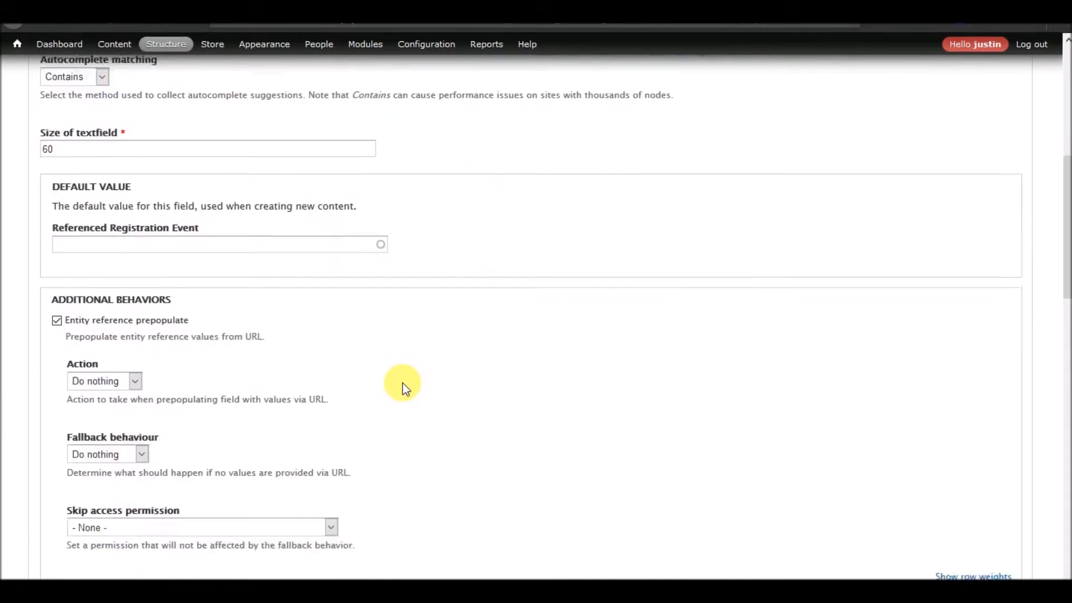
scroll(403, 383, "down", 4)
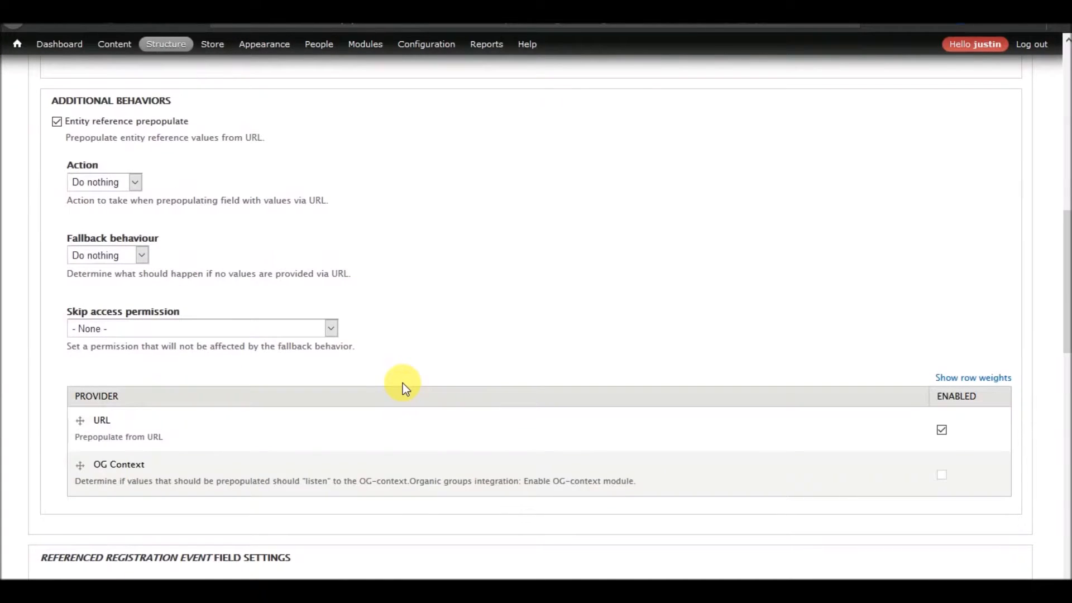
scroll(345, 371, "down", 12)
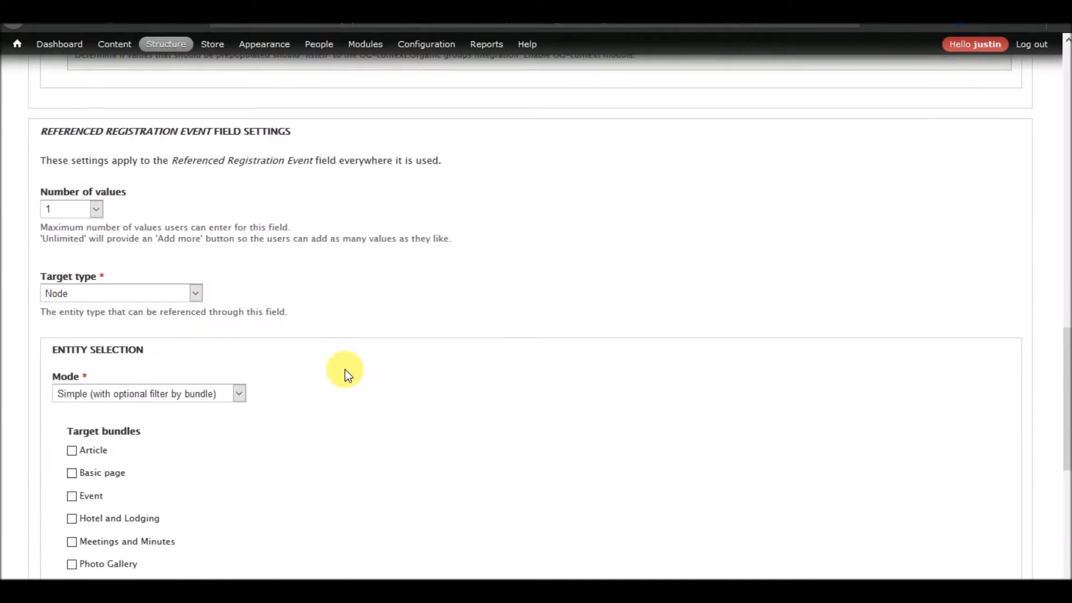
scroll(345, 370, "up", 5)
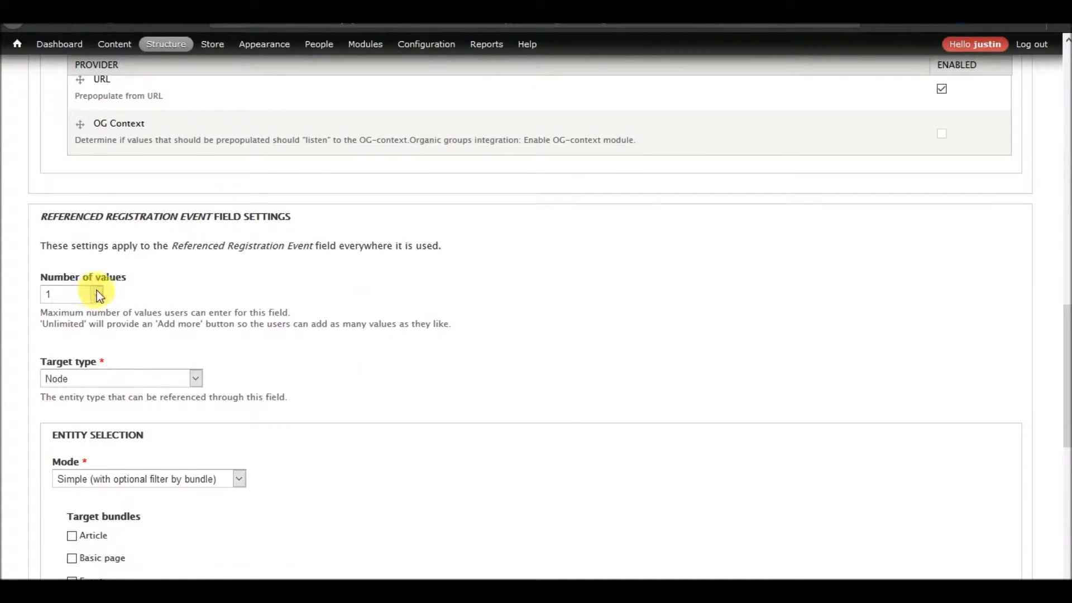
scroll(240, 335, "up", 10)
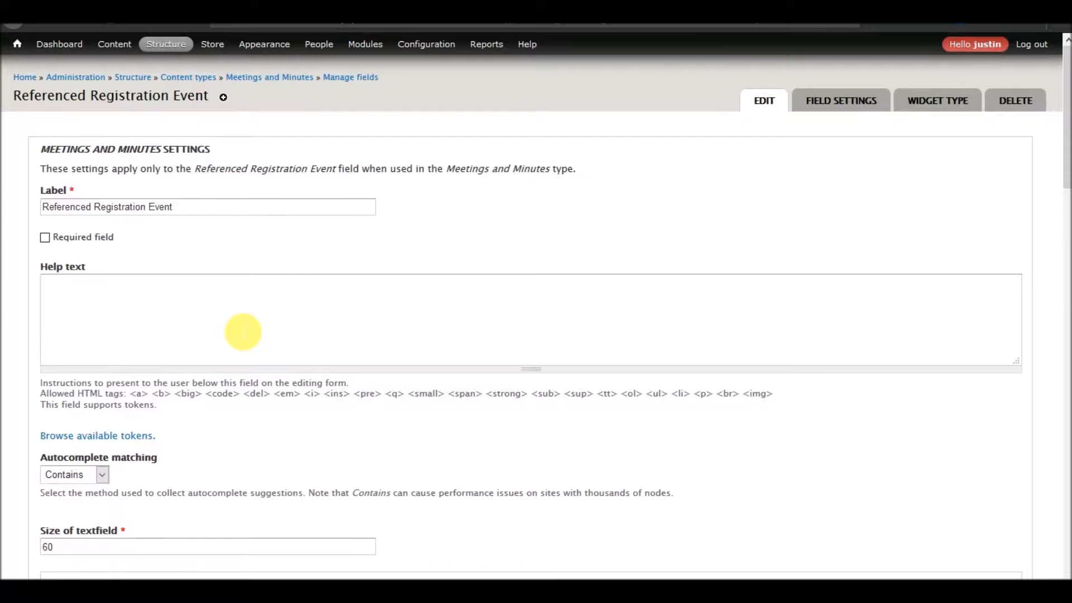
scroll(242, 332, "down", 12)
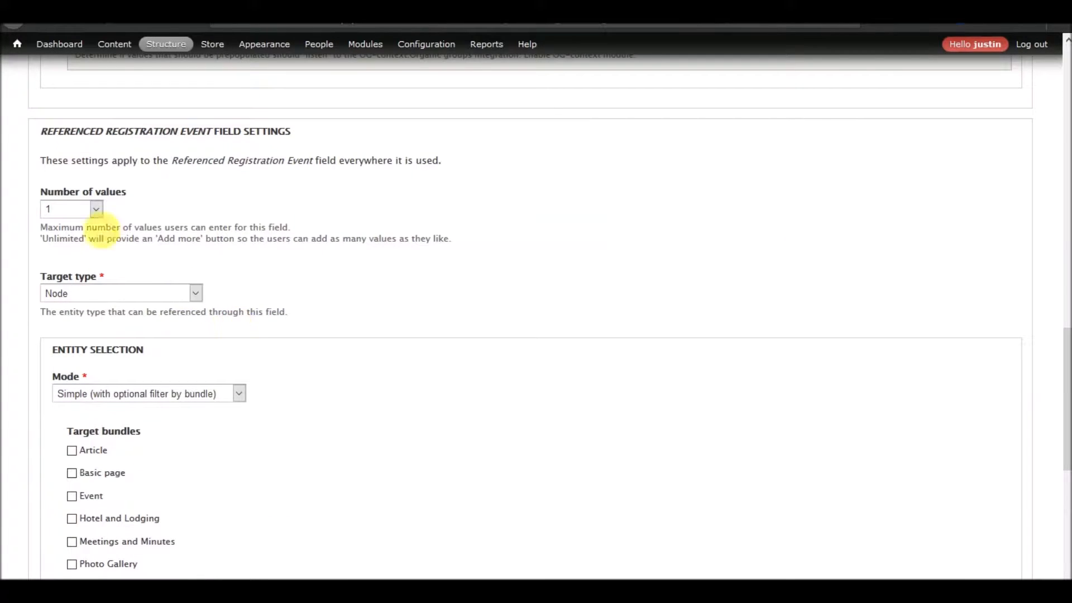
scroll(263, 310, "down", 6)
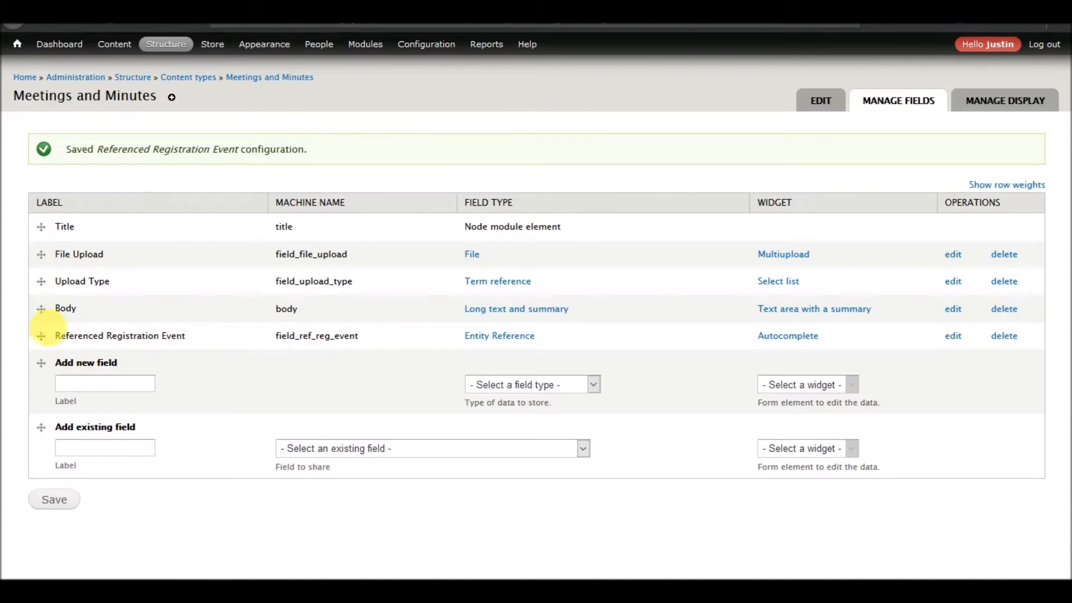
Move Referenced Registration Event directly below Title in the Meetings and Minutes fields and save the order.
left_click_drag(44, 315, 36, 293)
left_click(54, 539)
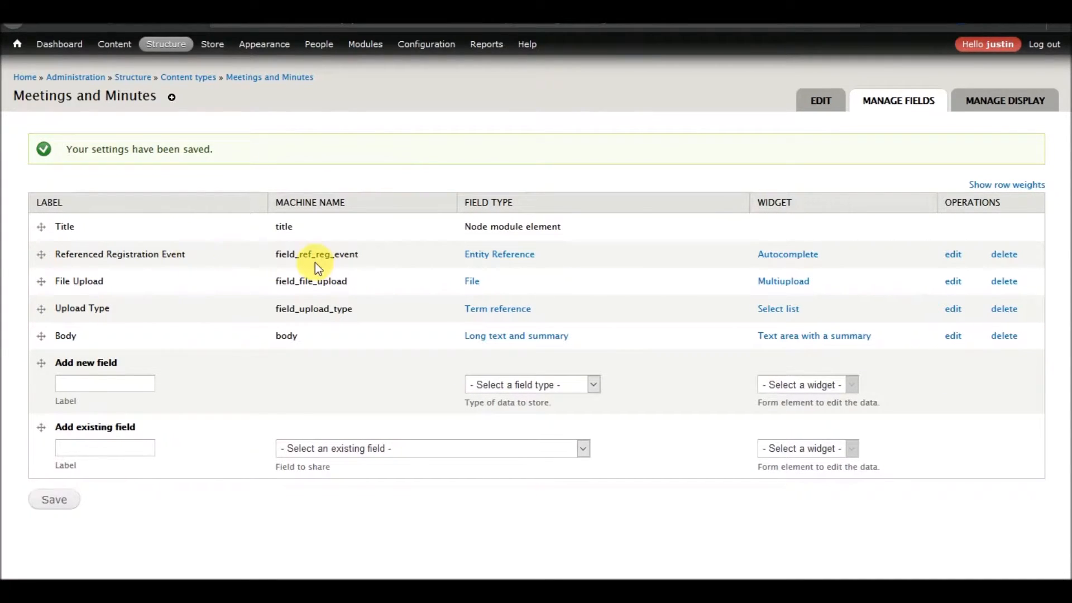
Add the existing Referenced Registration Event field to the Photo Gallery content type with the Autocomplete widget and save its default settings.
mouse_move(168, 46)
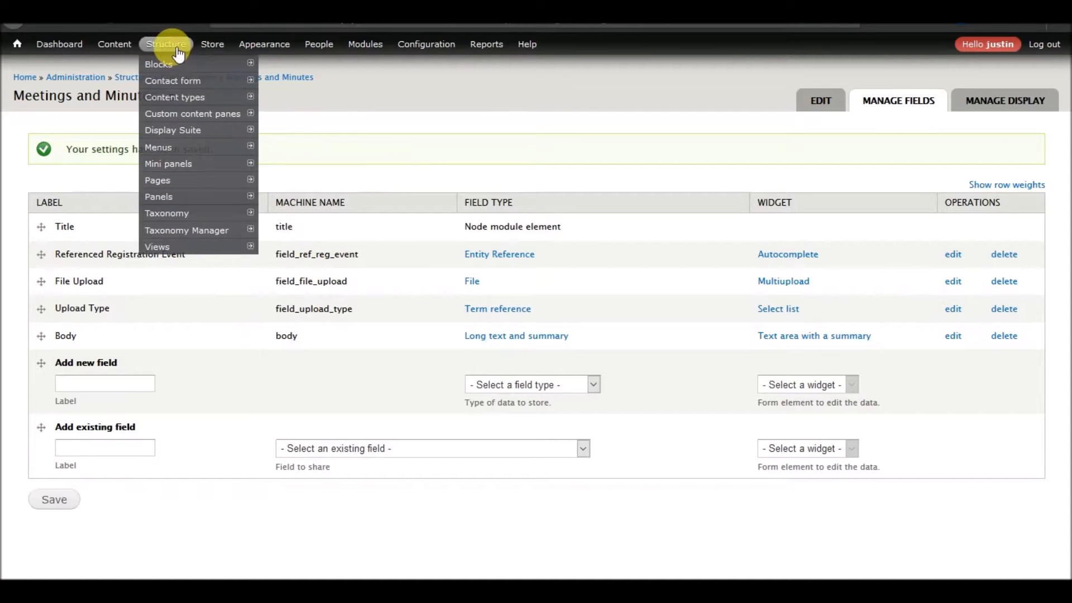
mouse_move(174, 97)
mouse_move(284, 196)
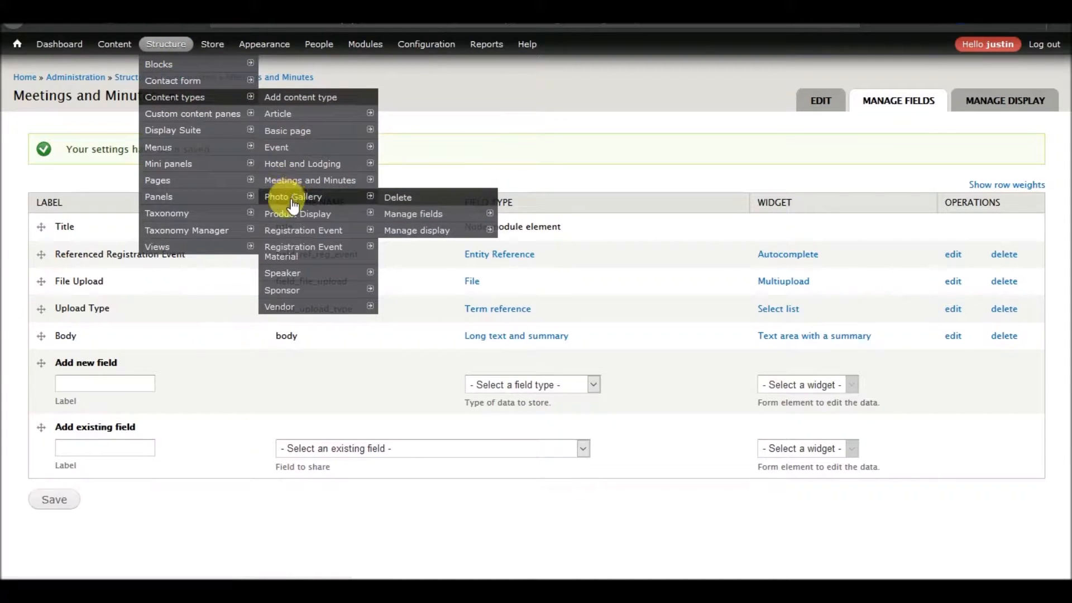
left_click(413, 215)
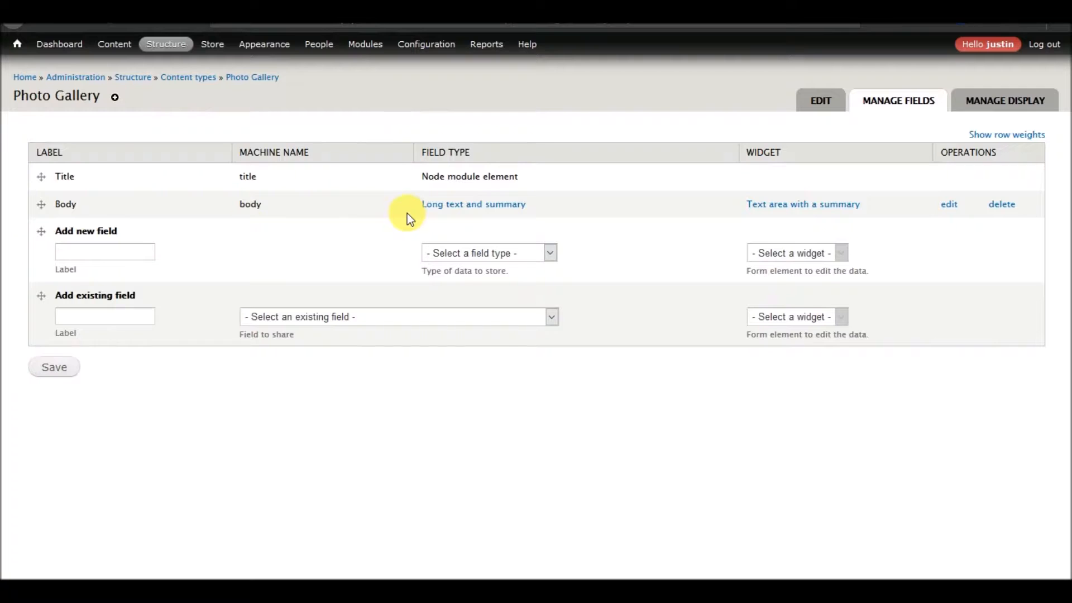
left_click(332, 317)
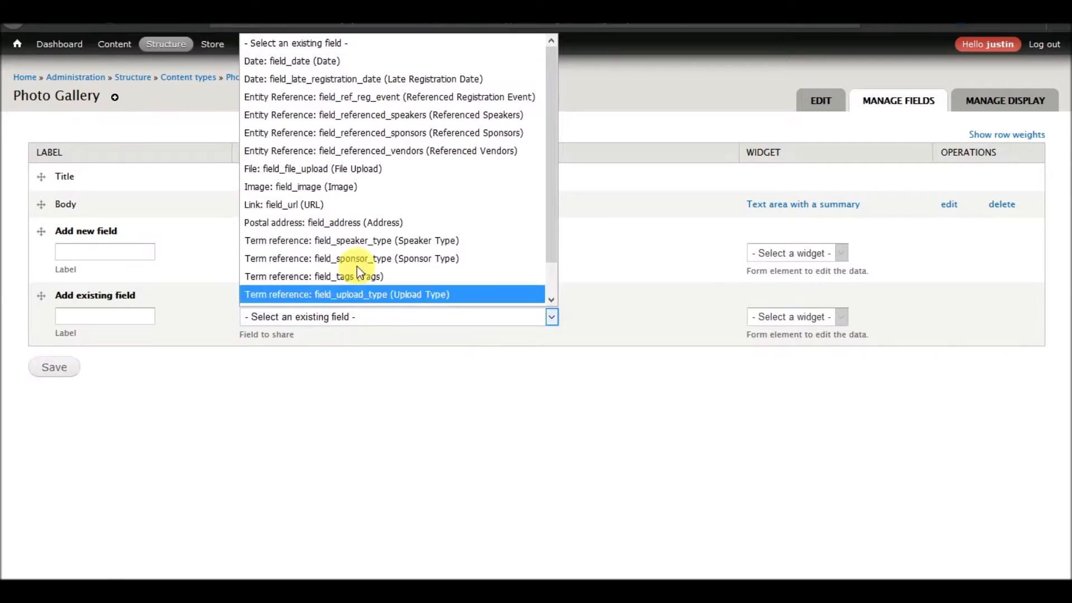
left_click(410, 106)
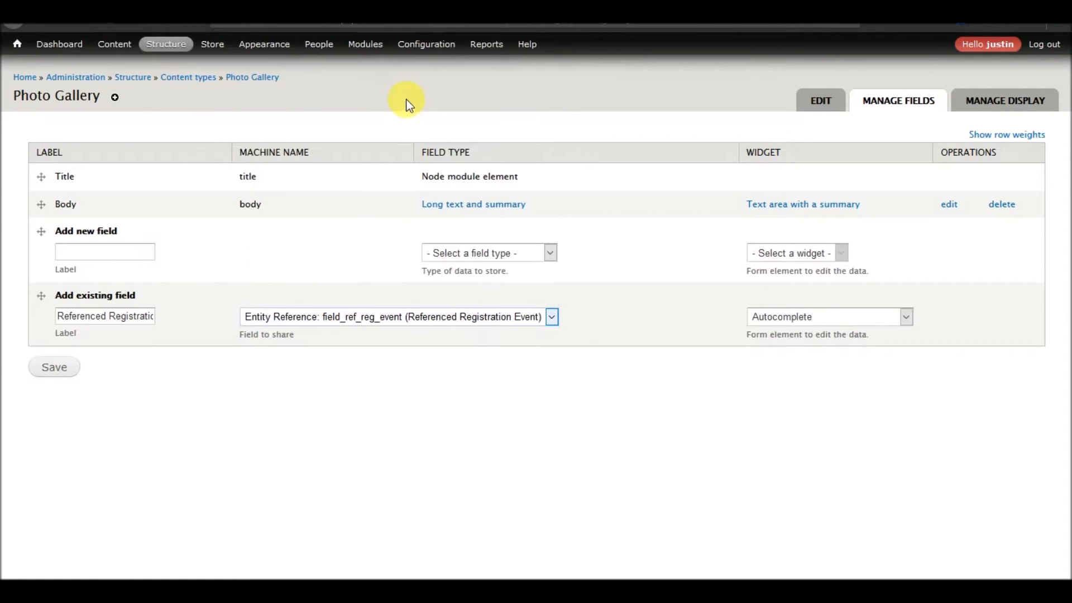
left_click(67, 371)
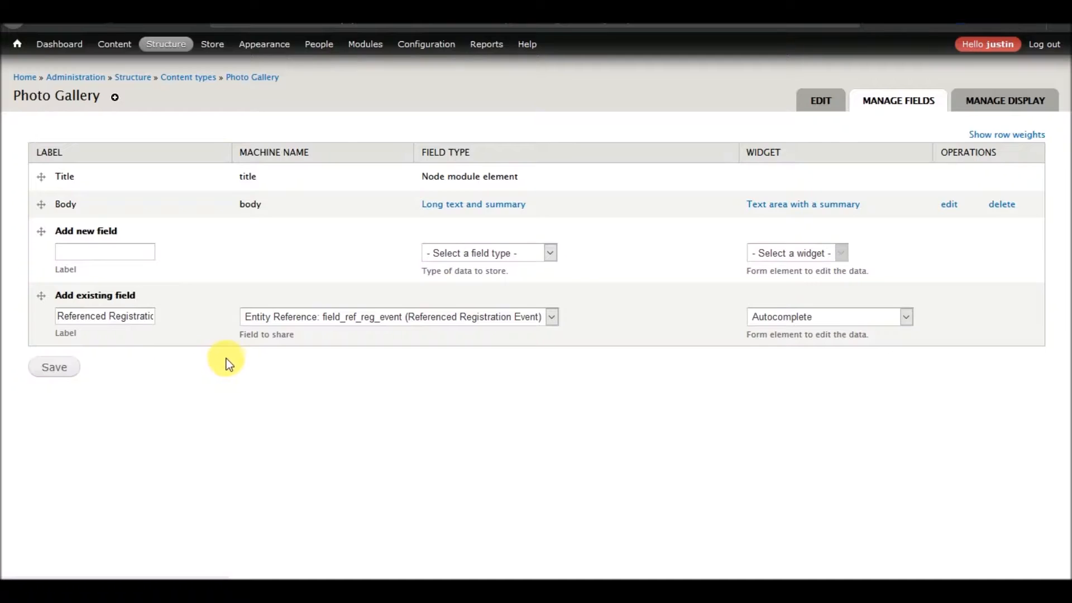
scroll(237, 340, "down", 15)
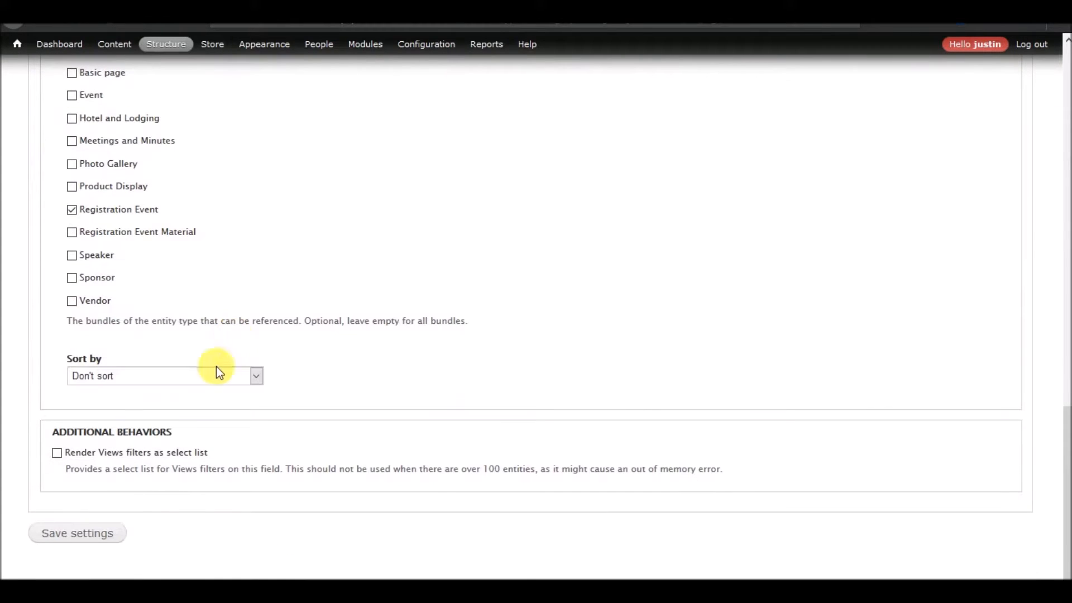
left_click(78, 537)
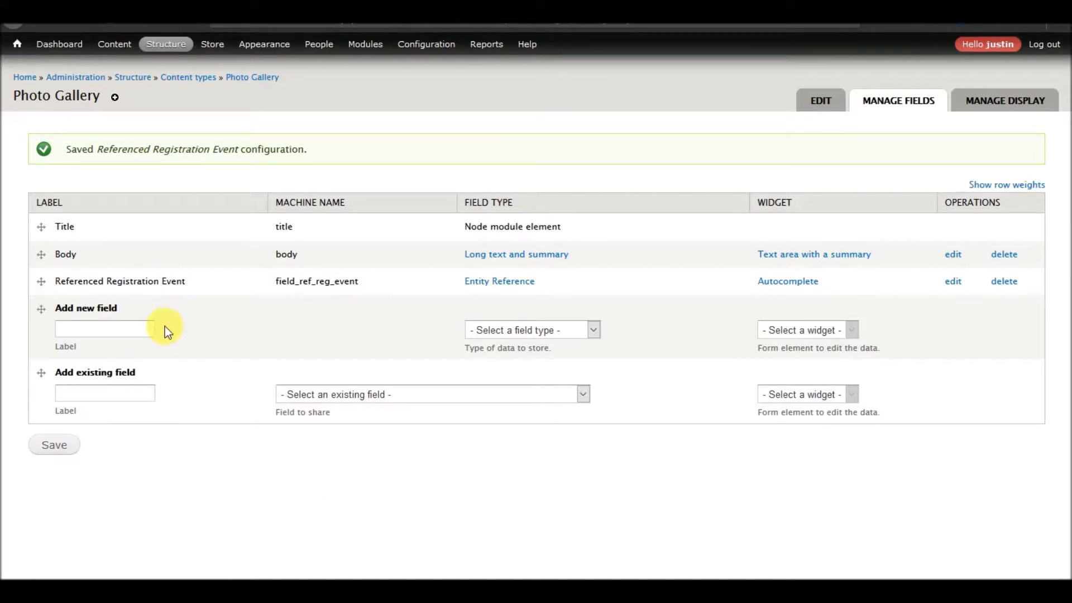
Add the existing Image field (field_image) to Photo Gallery with the Image widget and change its label to Images.
left_click(409, 399)
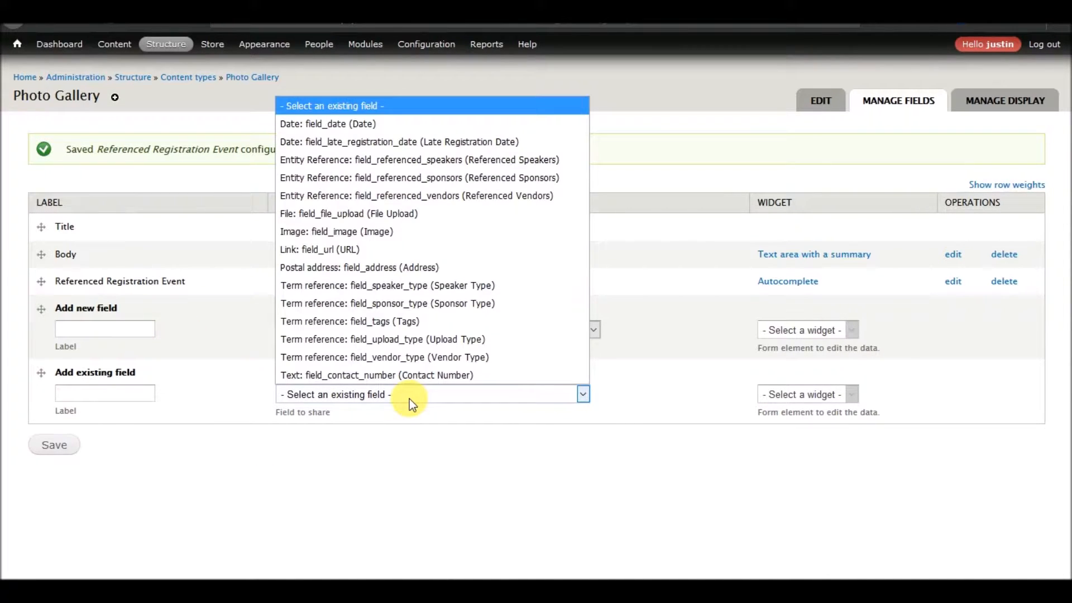
left_click(387, 232)
left_click(54, 449)
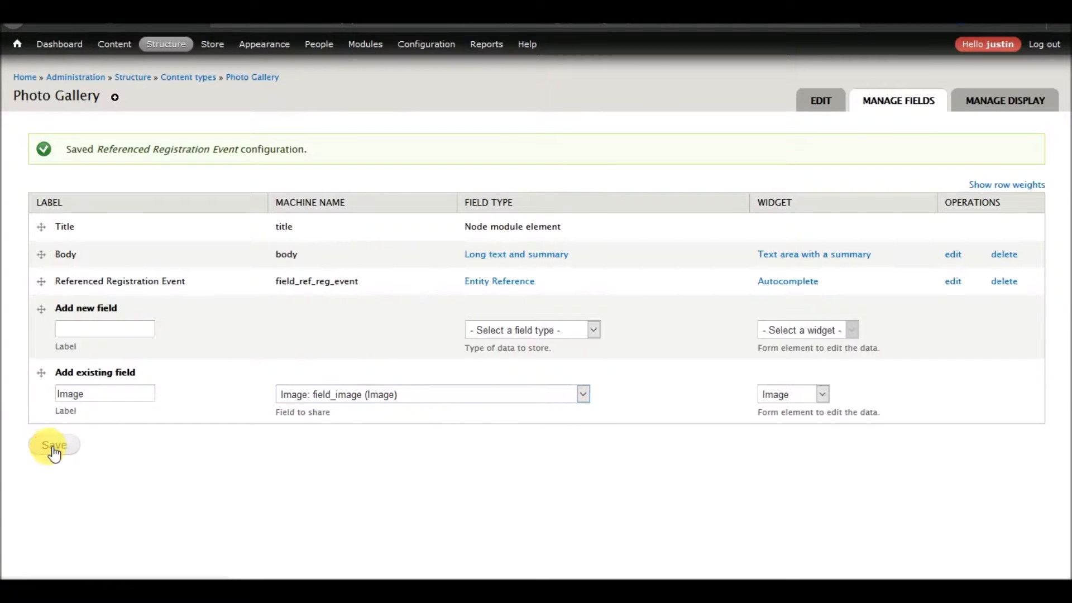
left_click(128, 207)
type("s")
Set the Images field's file directory to photo-gallery-images.
scroll(176, 309, "down", 3)
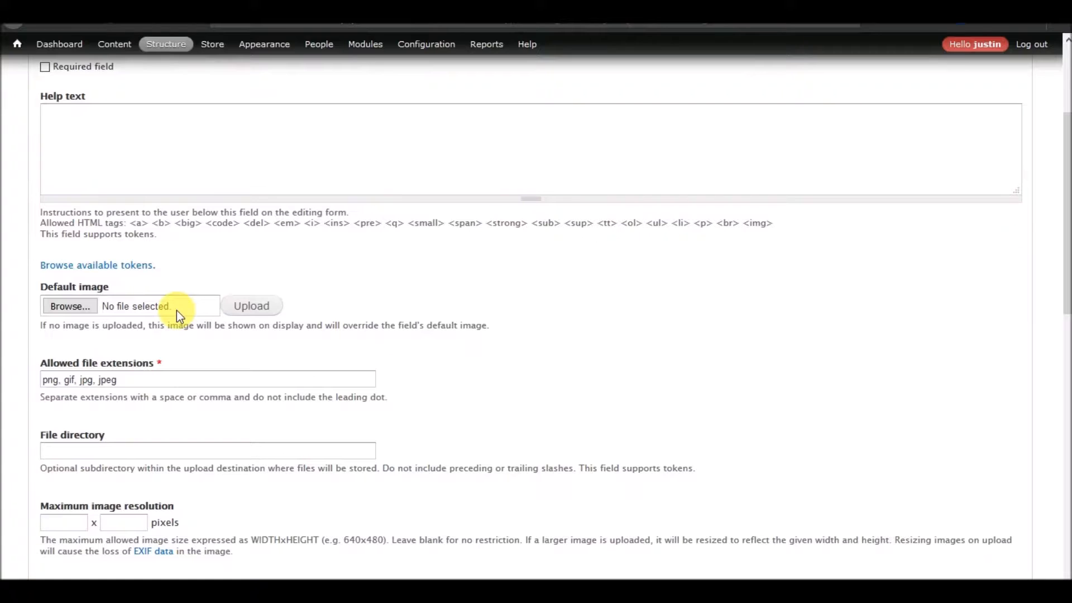
left_click(155, 451)
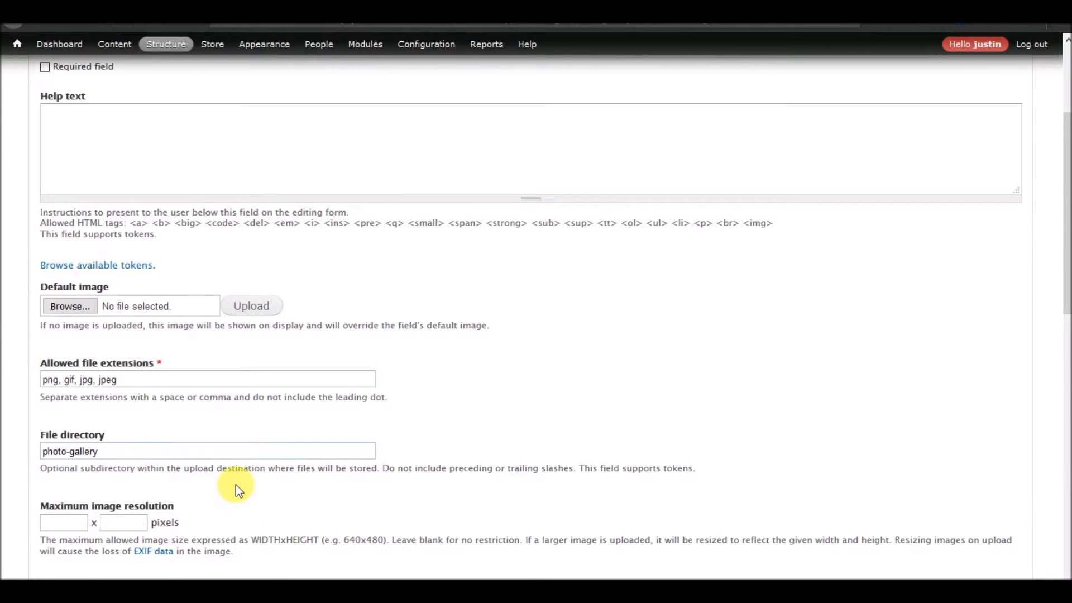
scroll(235, 484, "down", 8)
scroll(236, 485, "up", 3)
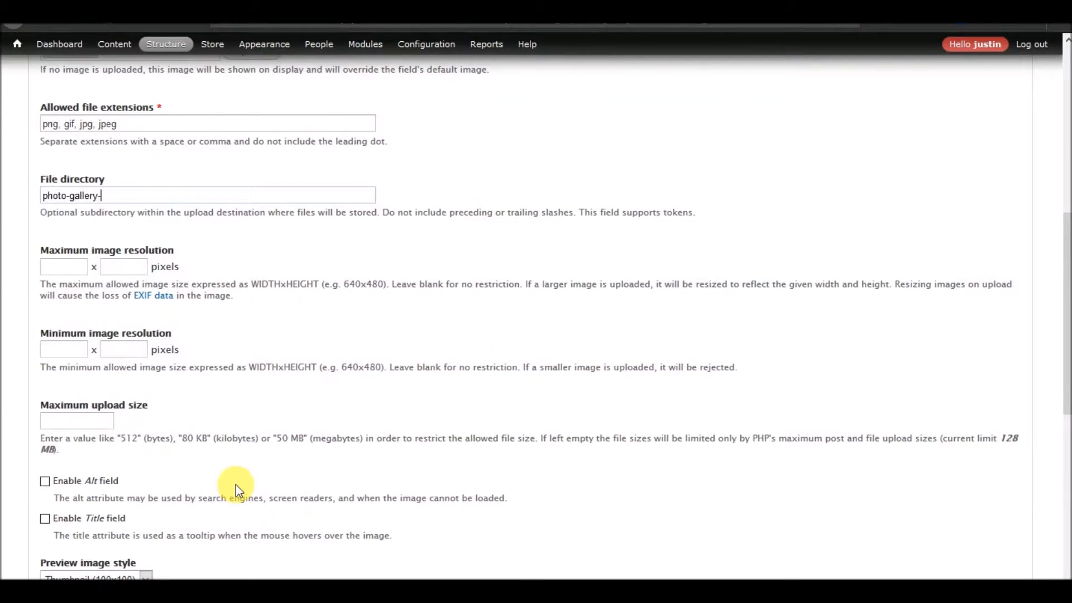
type("es")
Enable the Alt and Title fields for the Images field and save its settings.
left_click(101, 483)
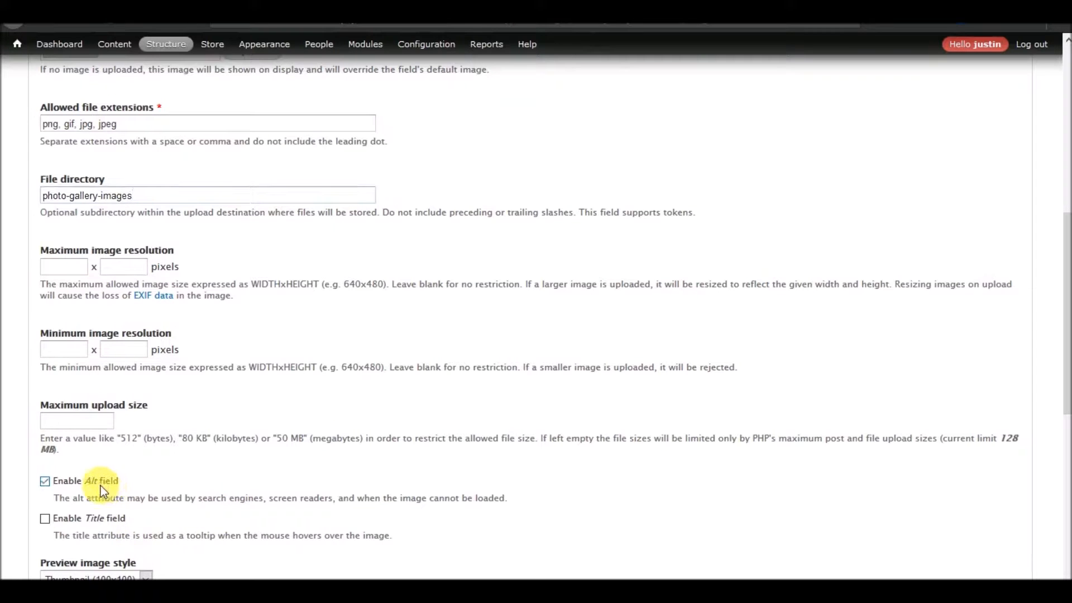
left_click(93, 522)
scroll(211, 488, "down", 8)
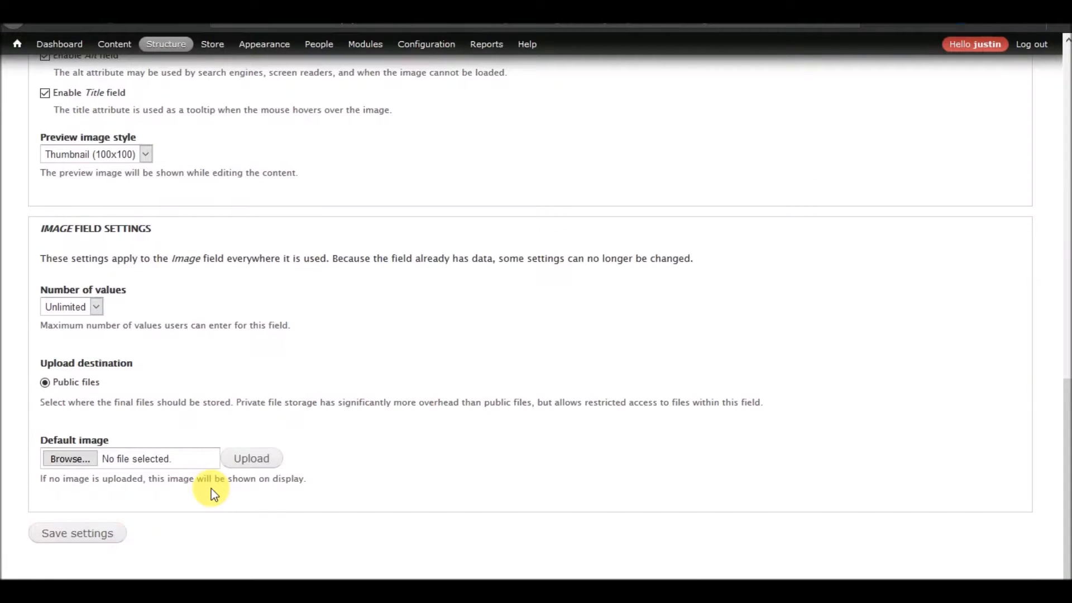
scroll(210, 318, "up", 5)
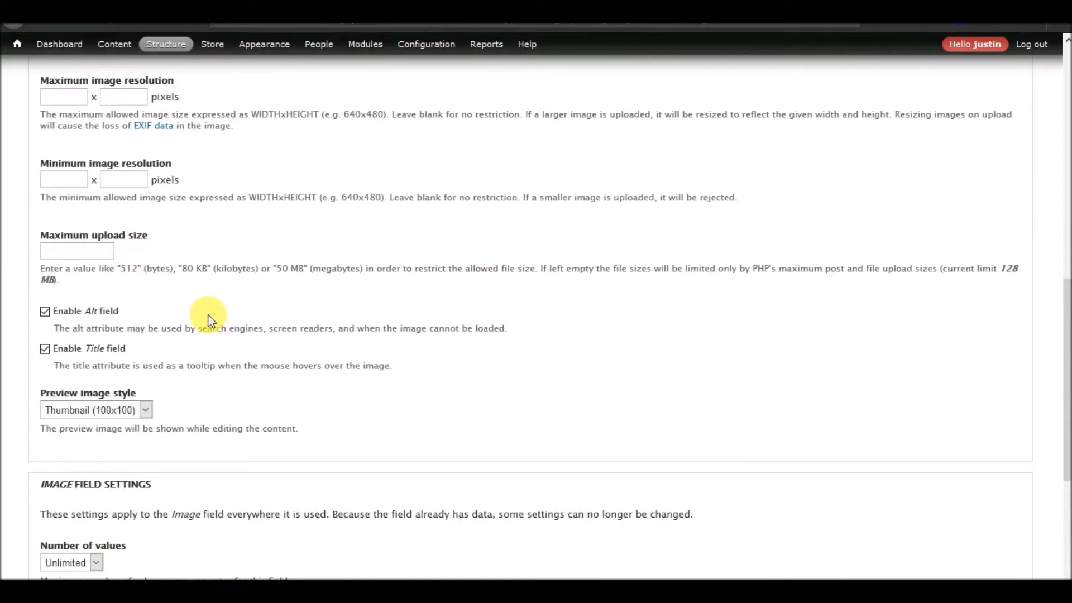
scroll(211, 316, "down", 5)
left_click(83, 538)
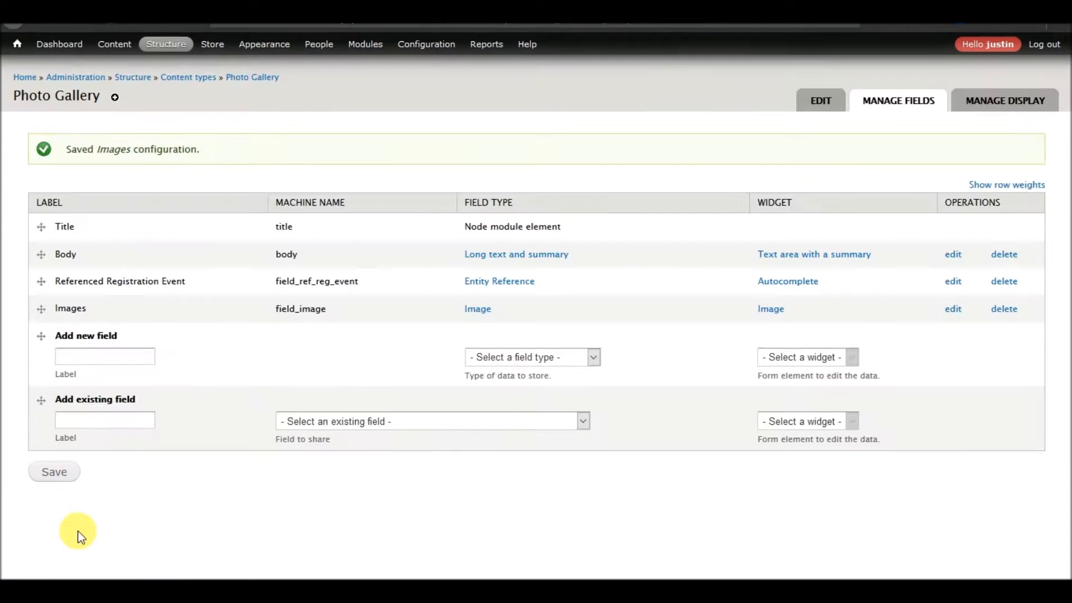
Reorder the Photo Gallery fields to Title, Referenced Registration Event, Images, Body and save the order.
left_click_drag(42, 309, 43, 266)
left_click_drag(41, 349, 33, 302)
left_click(53, 513)
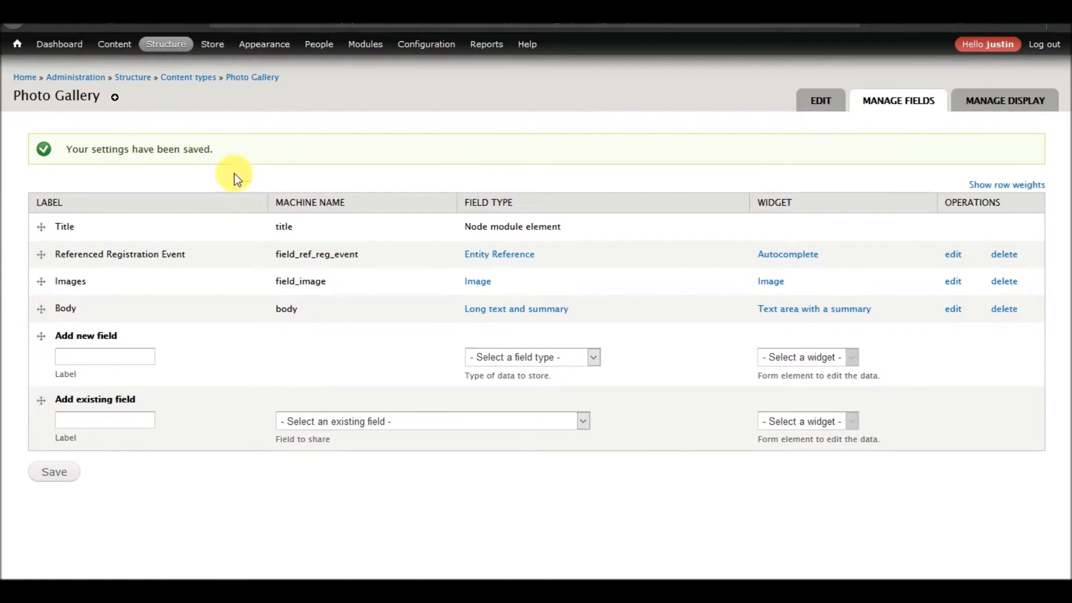
Add the existing Referenced Registration Event field (field_ref_reg_event) to the Registration Event Material content type.
mouse_move(168, 45)
mouse_move(175, 105)
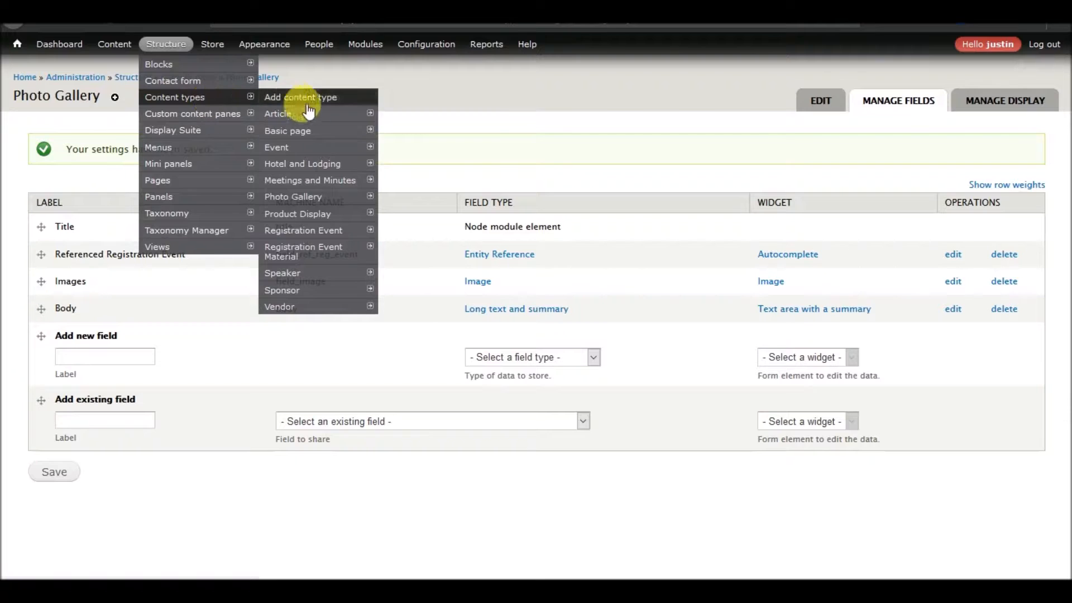
mouse_move(306, 218)
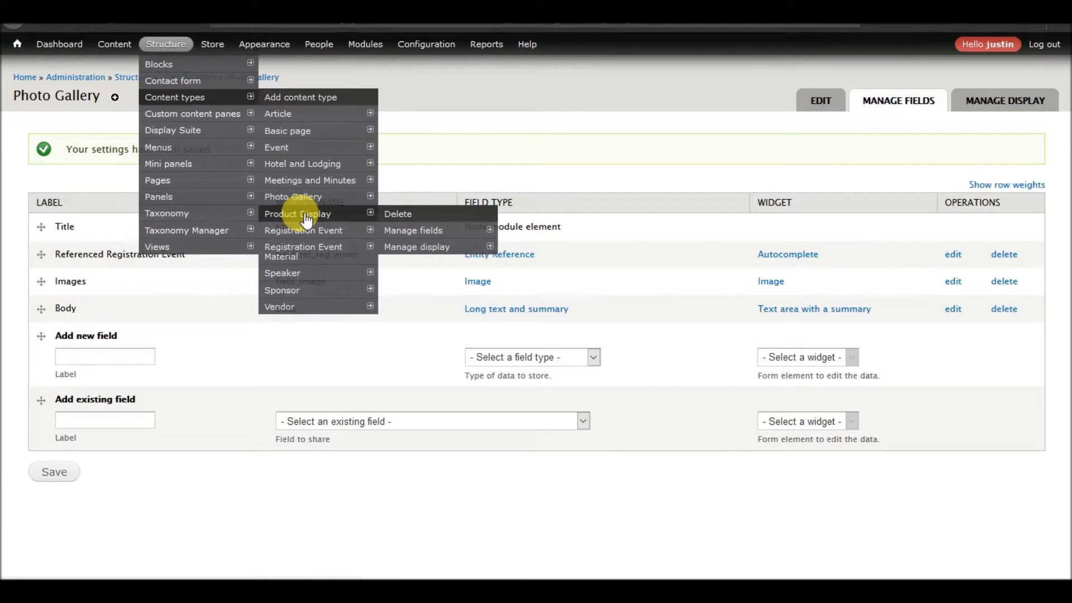
mouse_move(302, 252)
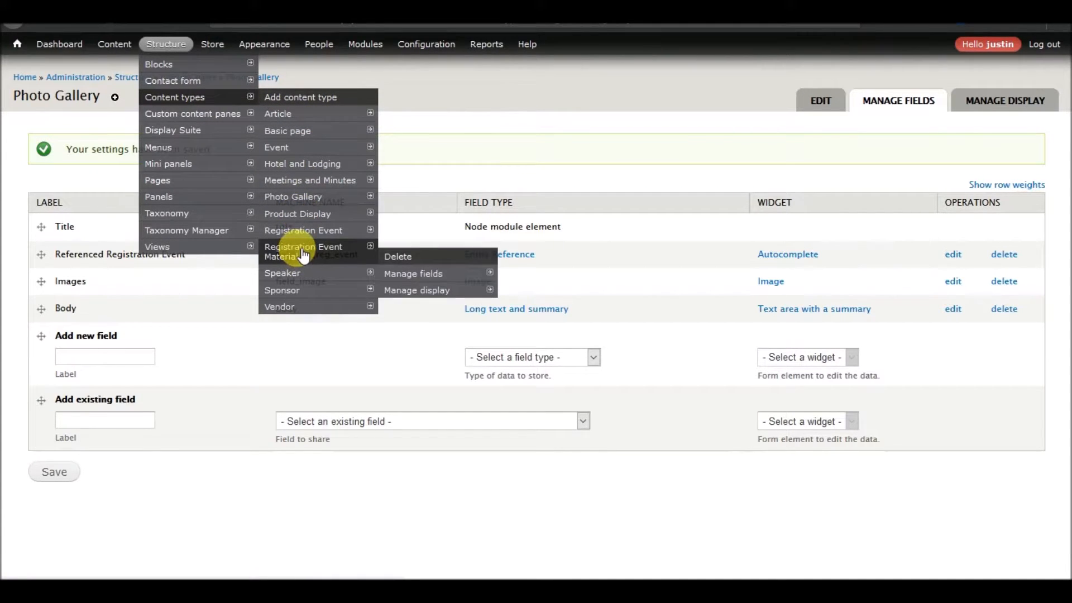
left_click(412, 271)
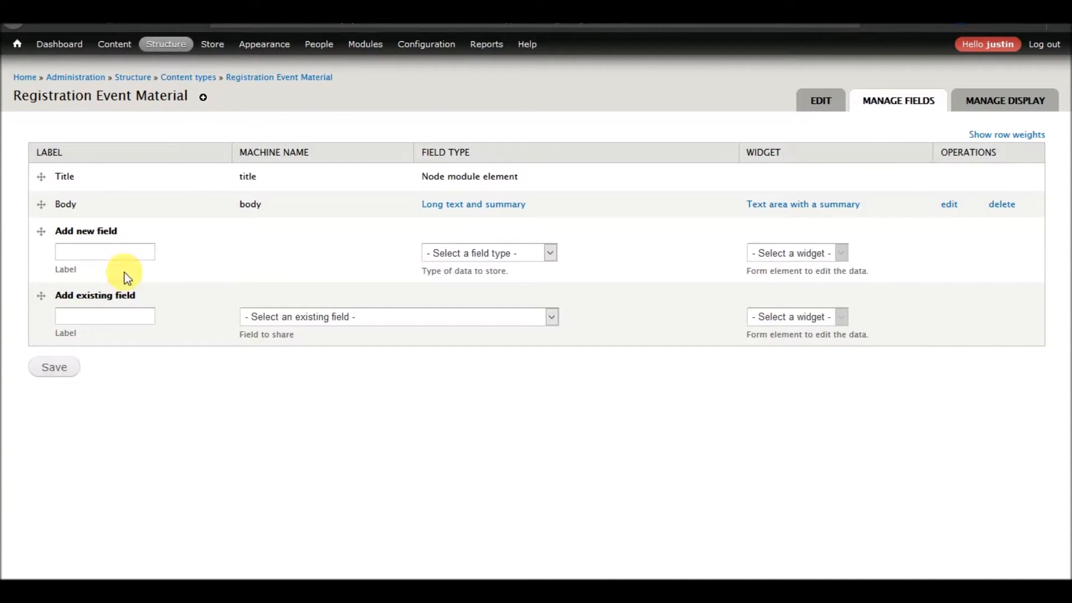
left_click(289, 317)
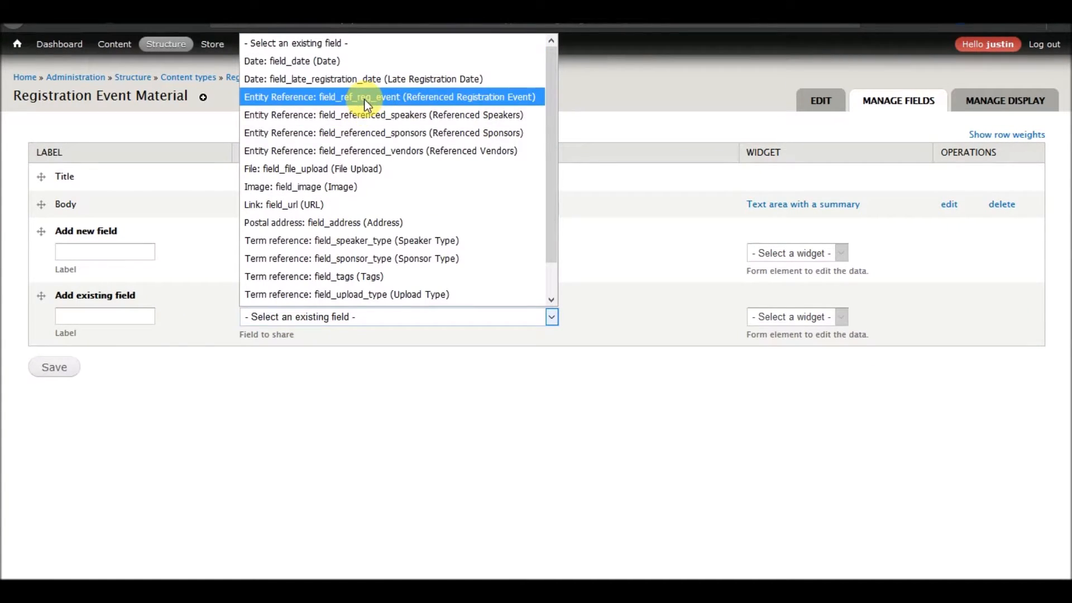
left_click(379, 97)
left_click(54, 367)
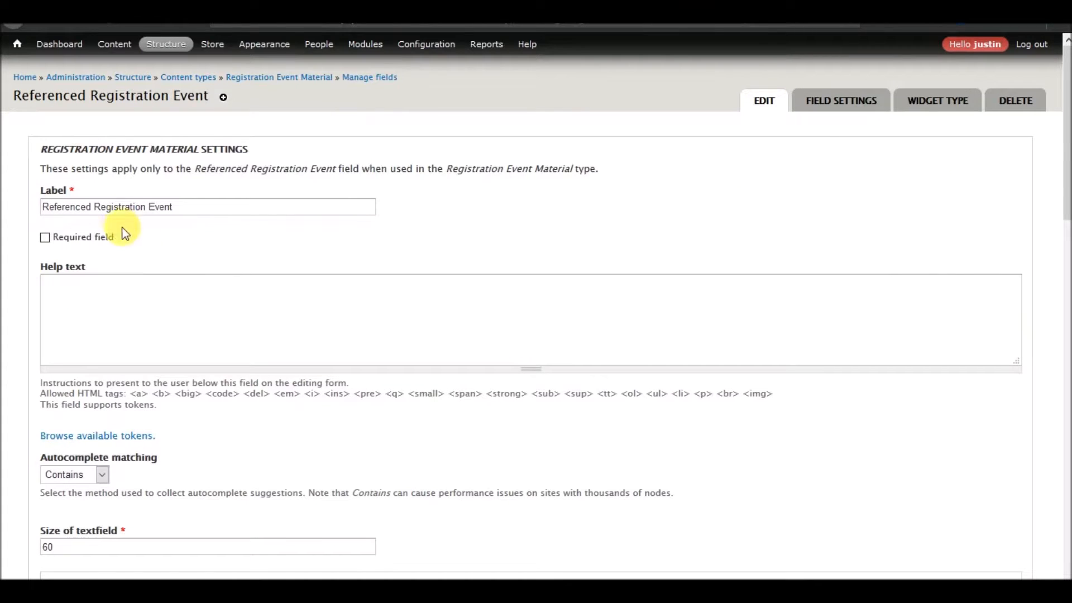
Enable Entity reference prepopulate for Registration Event Material's Referenced Registration Event field and save its settings.
scroll(203, 328, "down", 15)
scroll(203, 322, "down", 2)
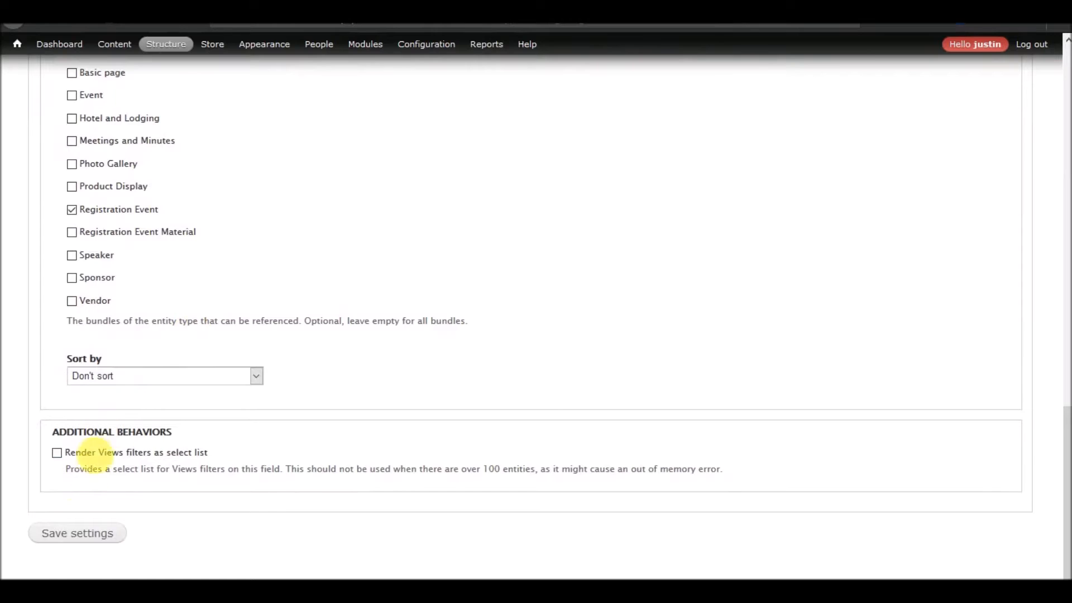
scroll(215, 427, "up", 10)
scroll(227, 424, "down", 2)
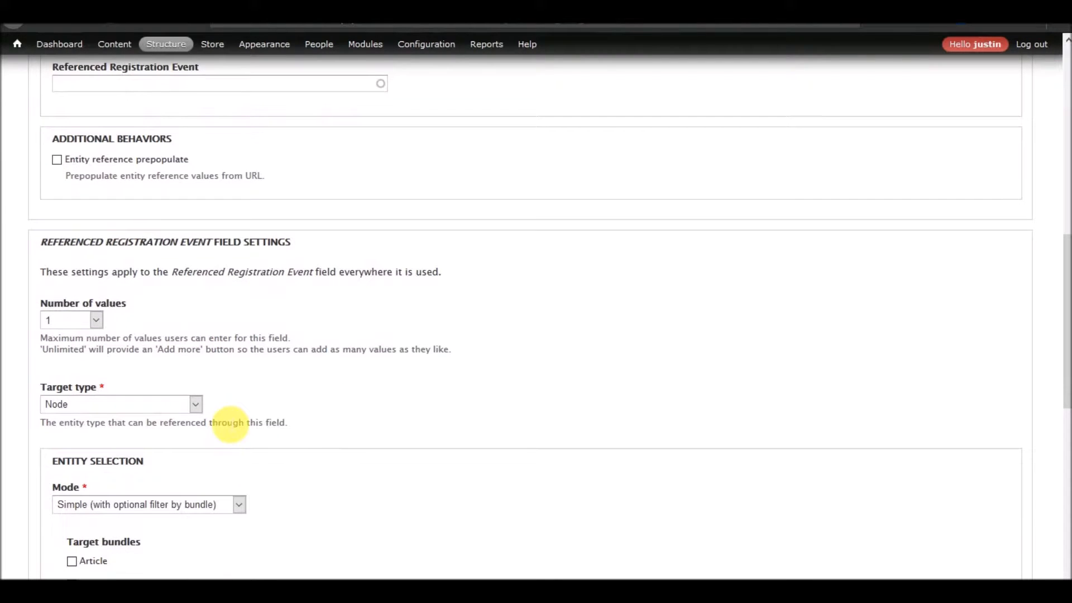
left_click(132, 160)
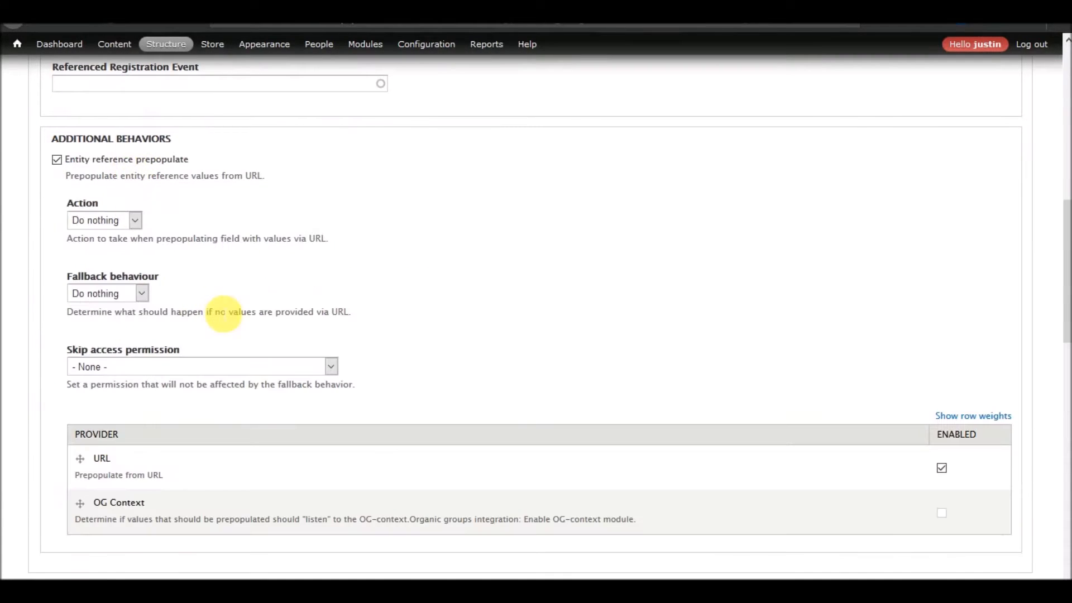
scroll(214, 321, "down", 1)
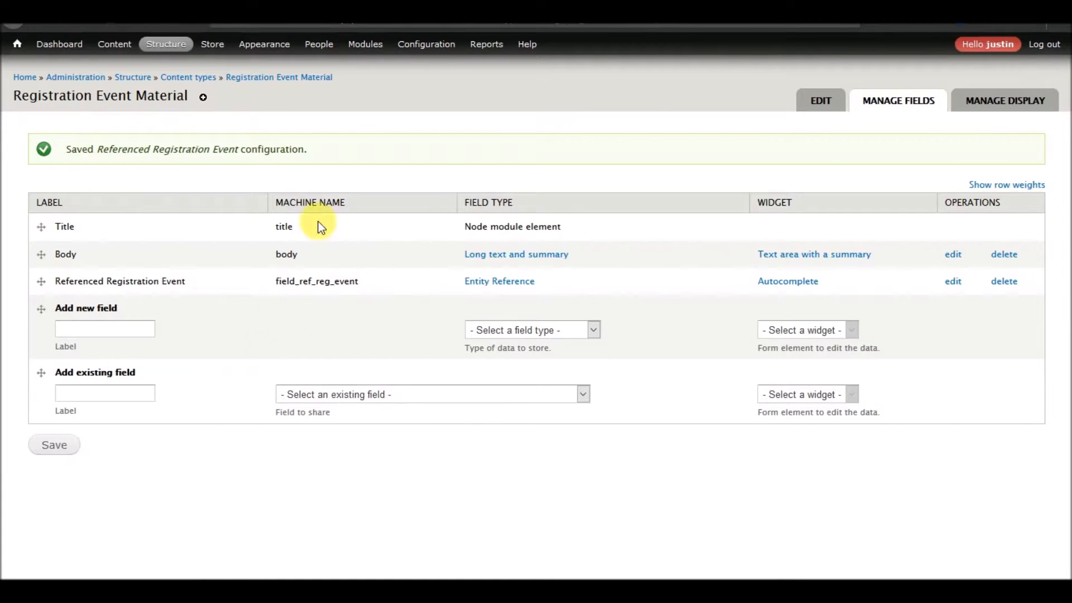
Enable Entity reference prepopulate for the Referenced Registration Event field of the Photo Gallery content type and save its settings.
left_click(191, 79)
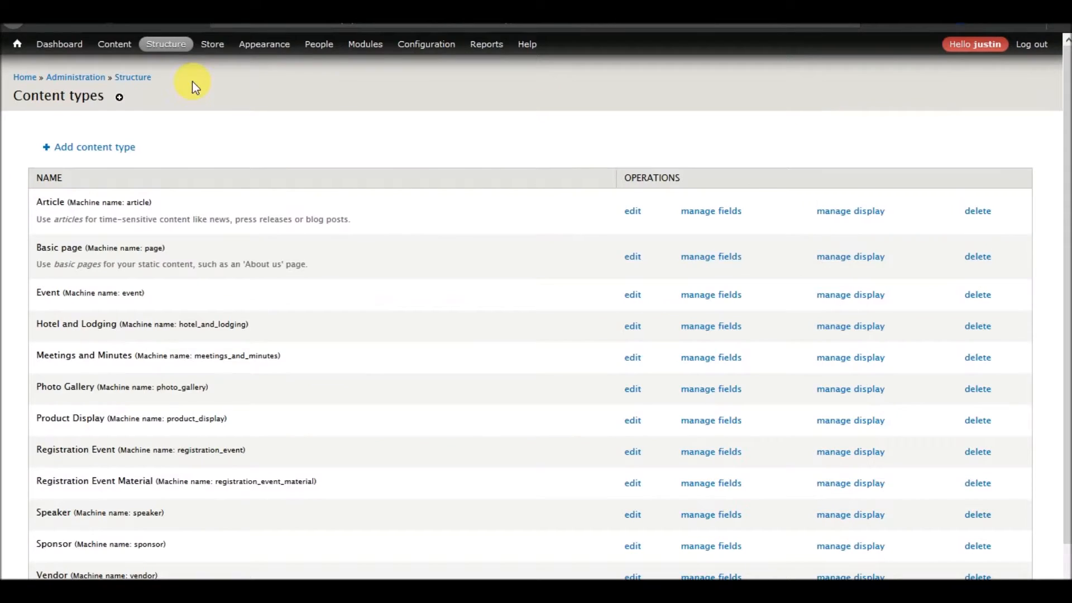
scroll(231, 387, "down", 1)
left_click(696, 349)
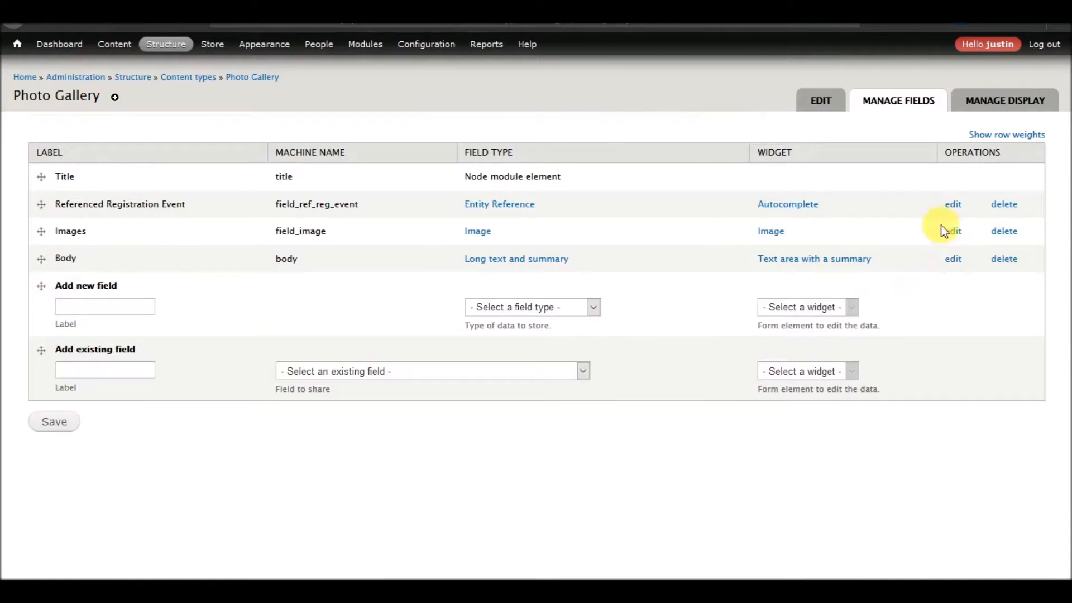
left_click(951, 205)
scroll(431, 247, "down", 5)
scroll(431, 247, "down", 3)
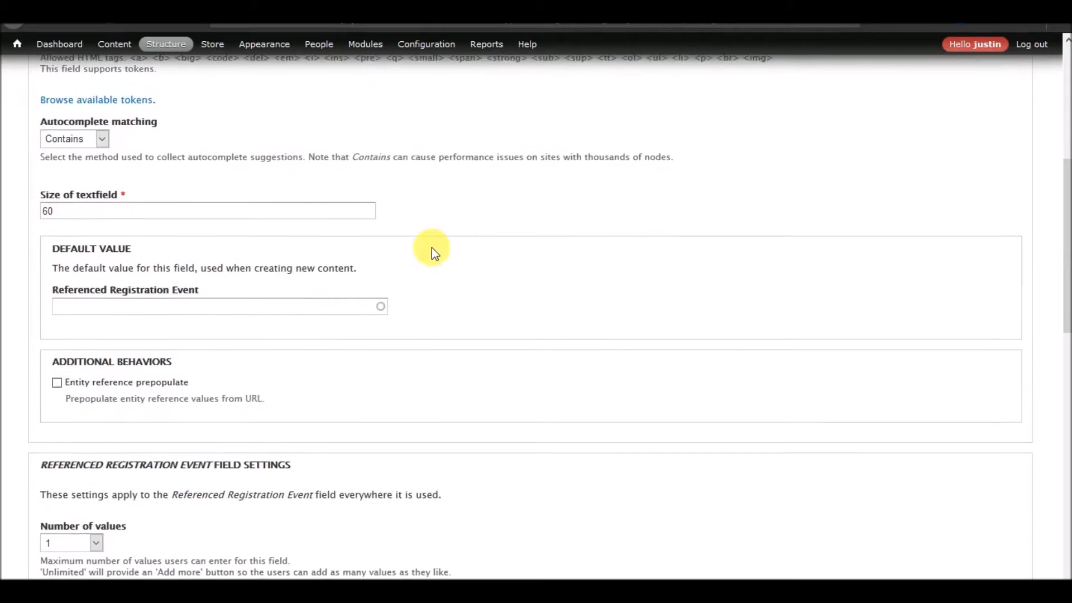
left_click(107, 377)
scroll(276, 374, "down", 18)
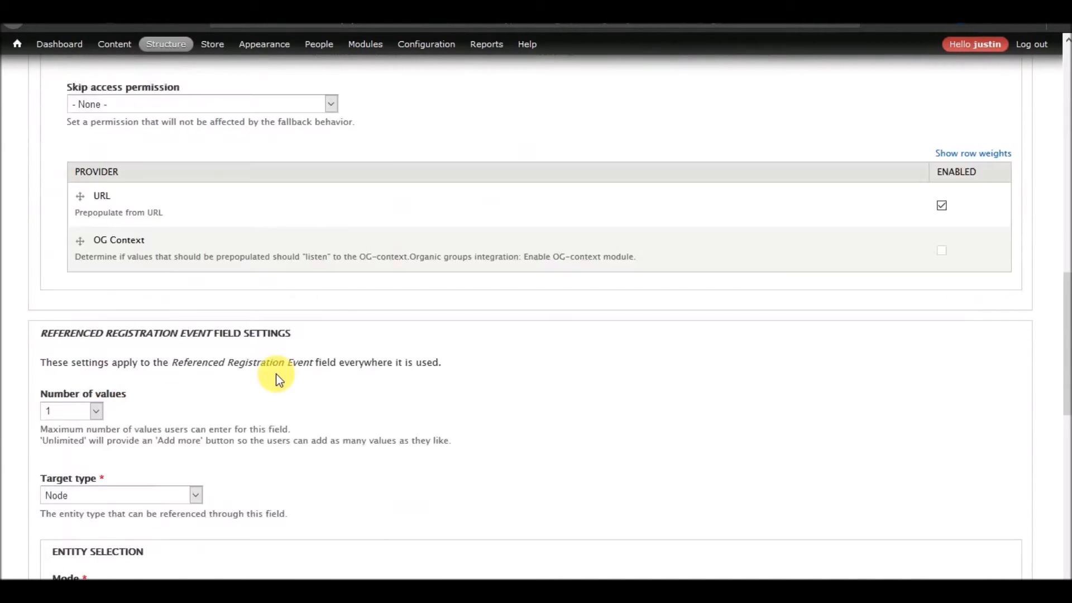
scroll(67, 502, "down", 1)
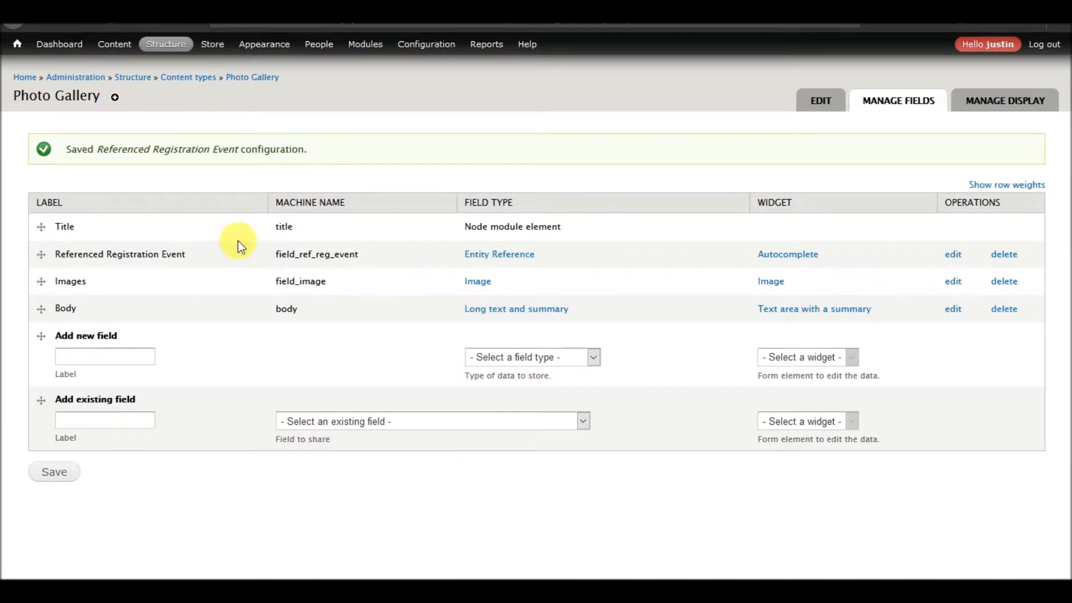
Check the Entity reference prepopulate settings of the Referenced Registration Event field in Meetings and Minutes.
left_click(186, 78)
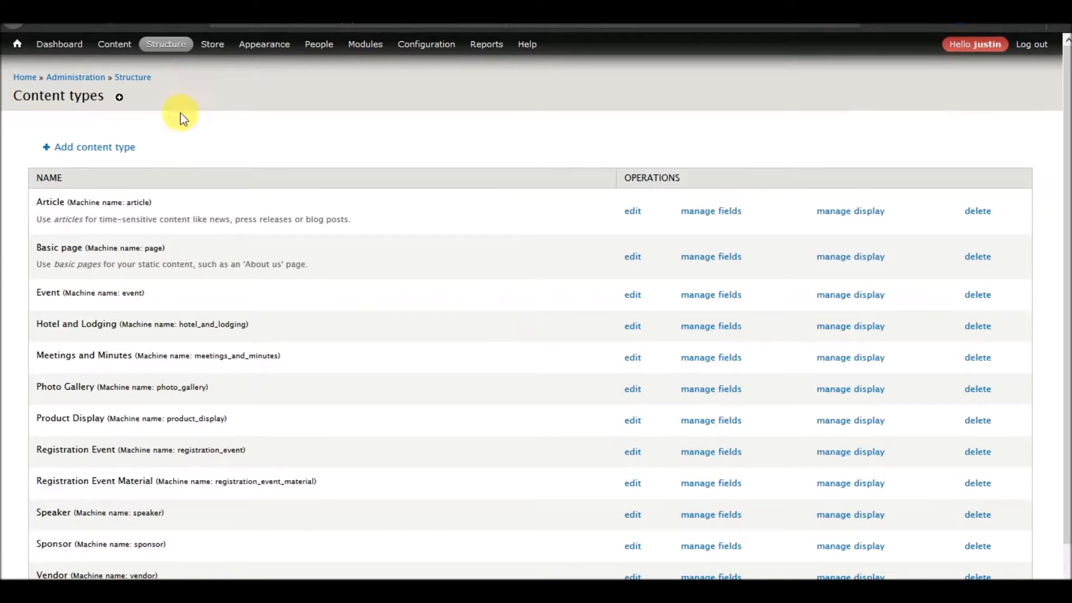
left_click(719, 358)
left_click(954, 206)
scroll(628, 316, "down", 10)
scroll(624, 315, "down", 3)
scroll(624, 315, "up", 3)
scroll(624, 315, "down", 6)
scroll(625, 315, "up", 4)
scroll(625, 315, "up", 15)
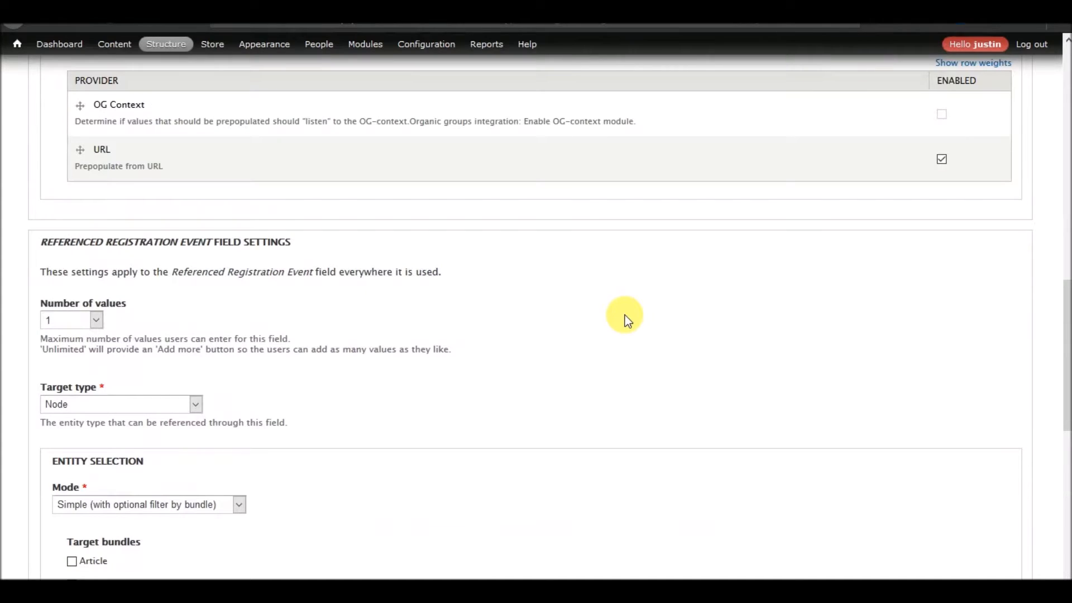
Open the Photo Gallery content type's field list to review its fields.
mouse_move(166, 44)
mouse_move(184, 97)
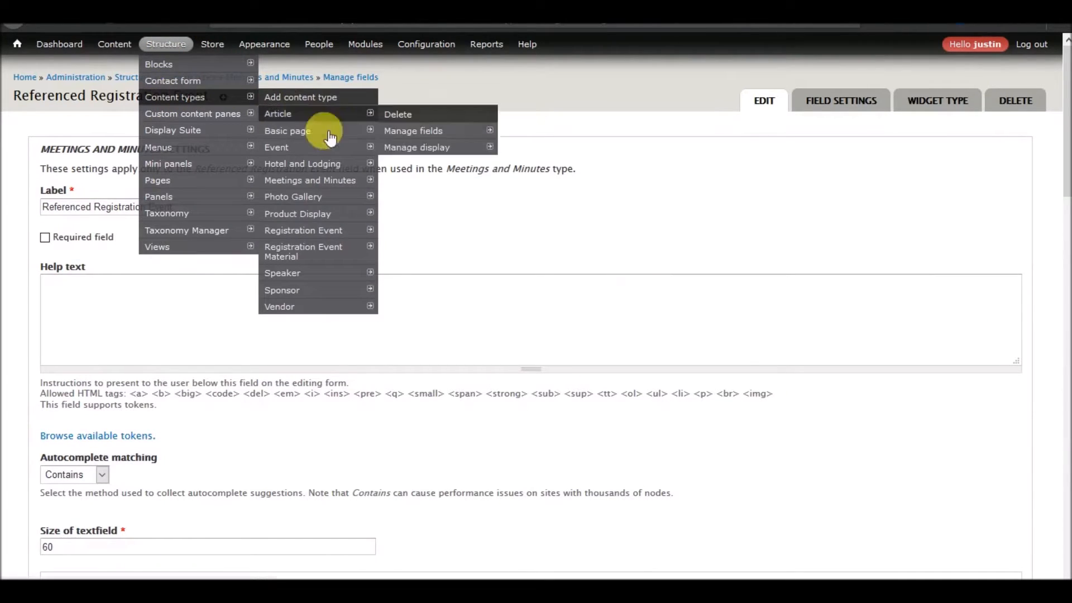
mouse_move(342, 196)
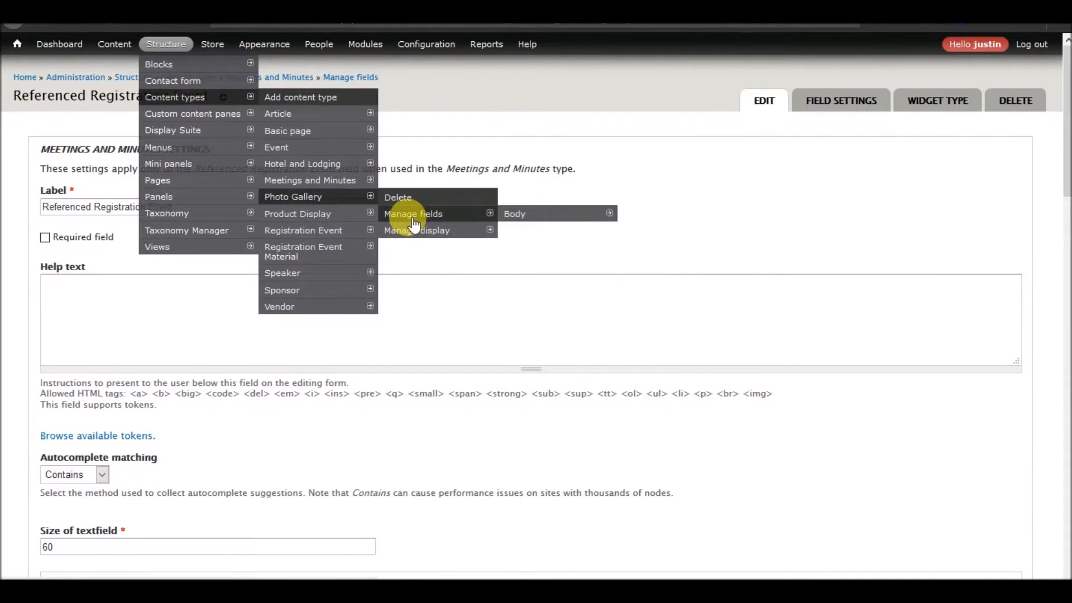
left_click(414, 218)
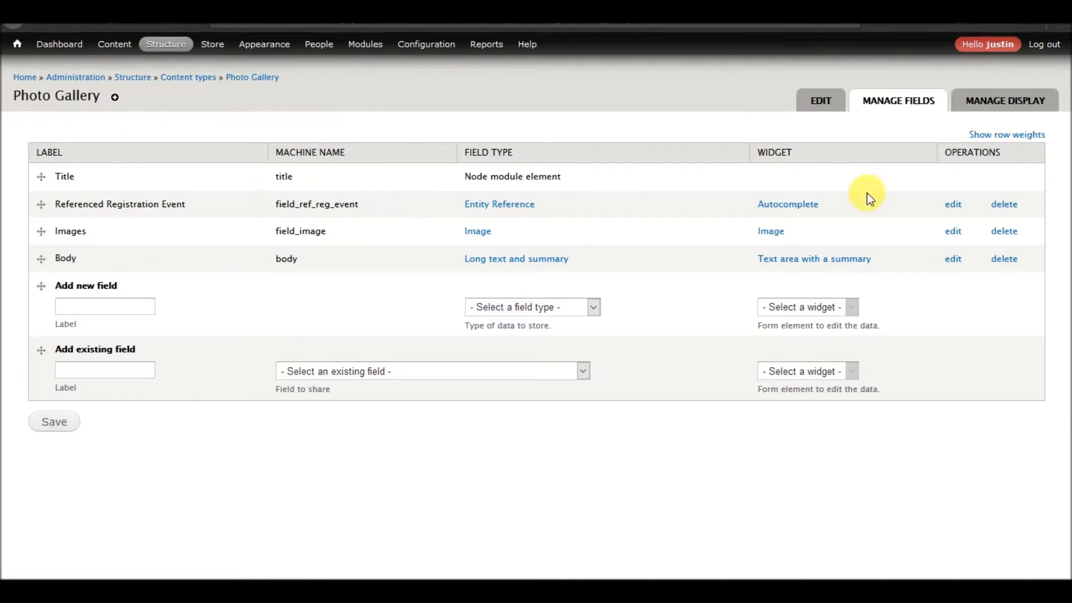
Open the Registration Event Material field list and look over the available taxonomy vocabularies.
mouse_move(166, 44)
mouse_move(190, 97)
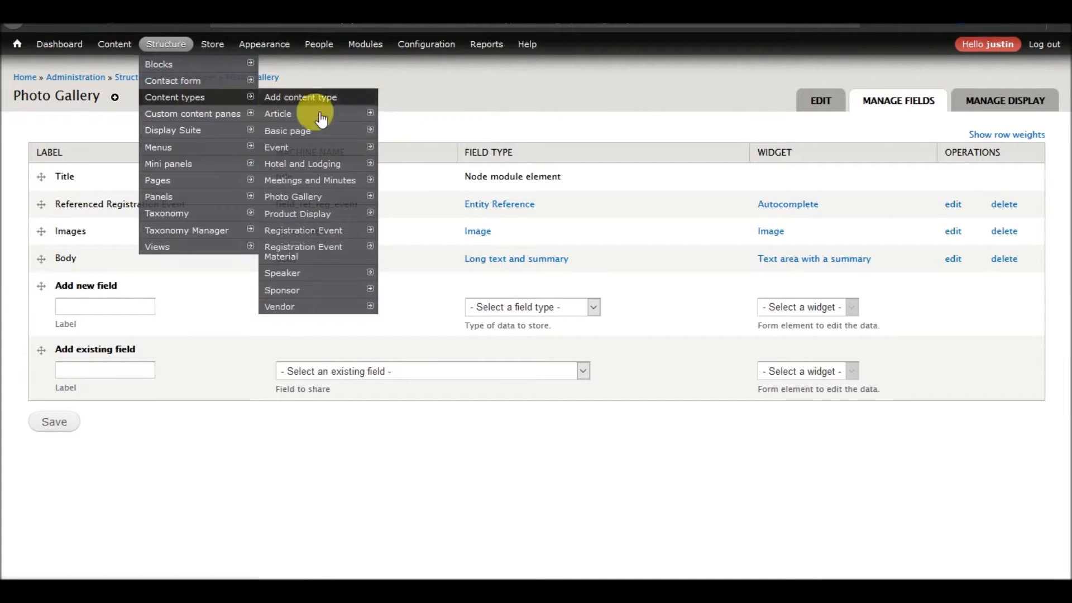
mouse_move(332, 230)
mouse_move(312, 251)
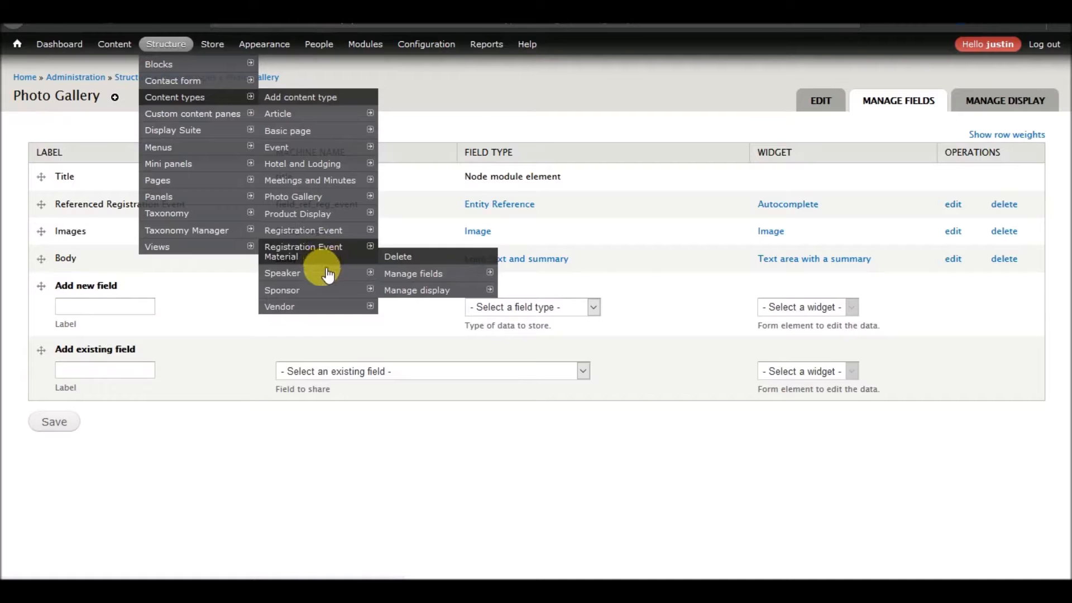
left_click(428, 275)
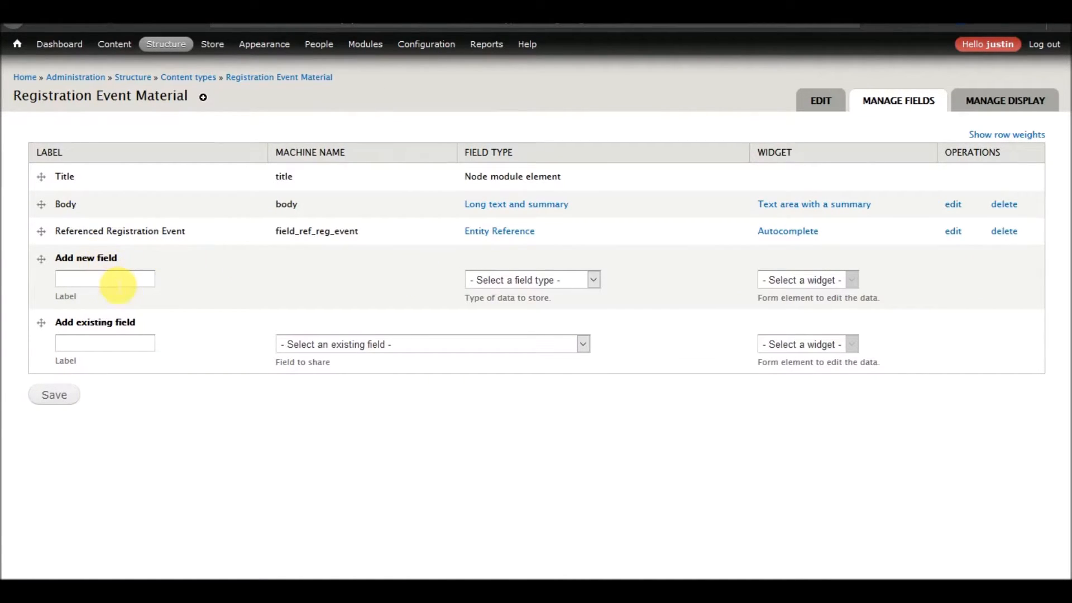
mouse_move(160, 44)
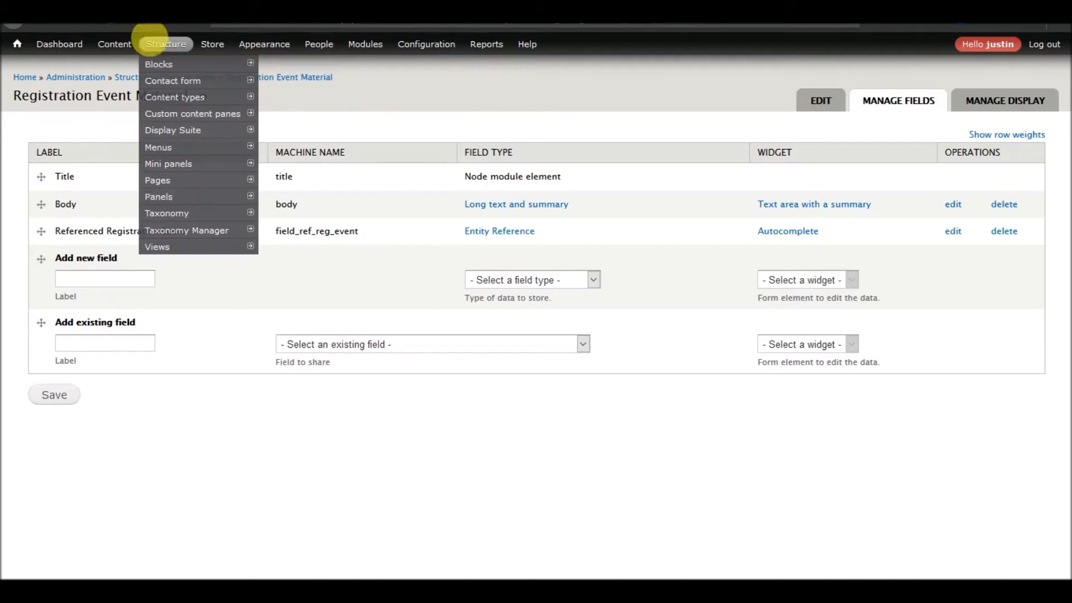
mouse_move(174, 213)
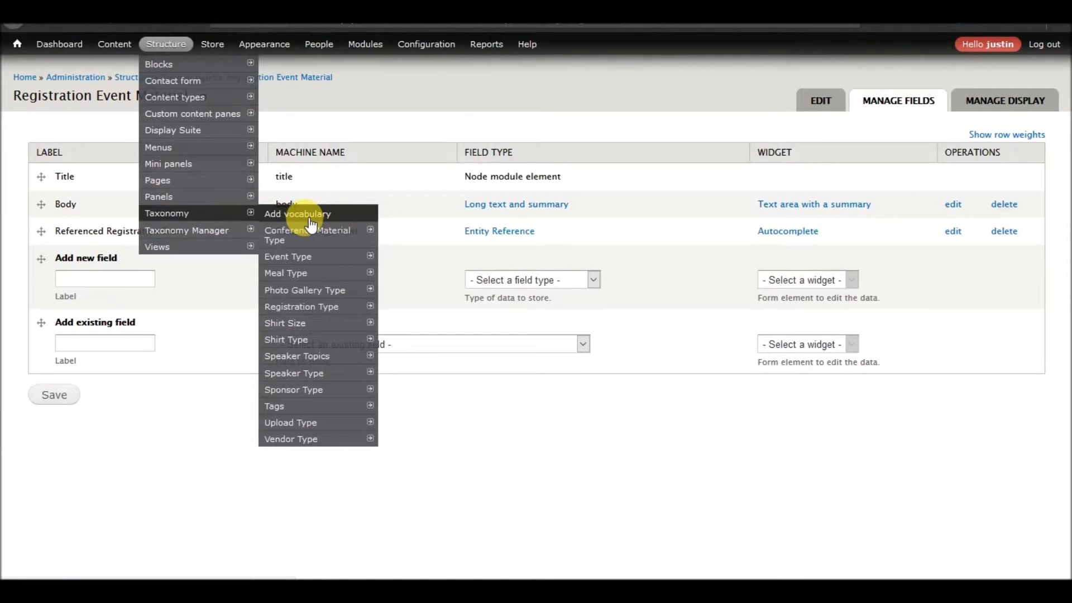
mouse_move(309, 235)
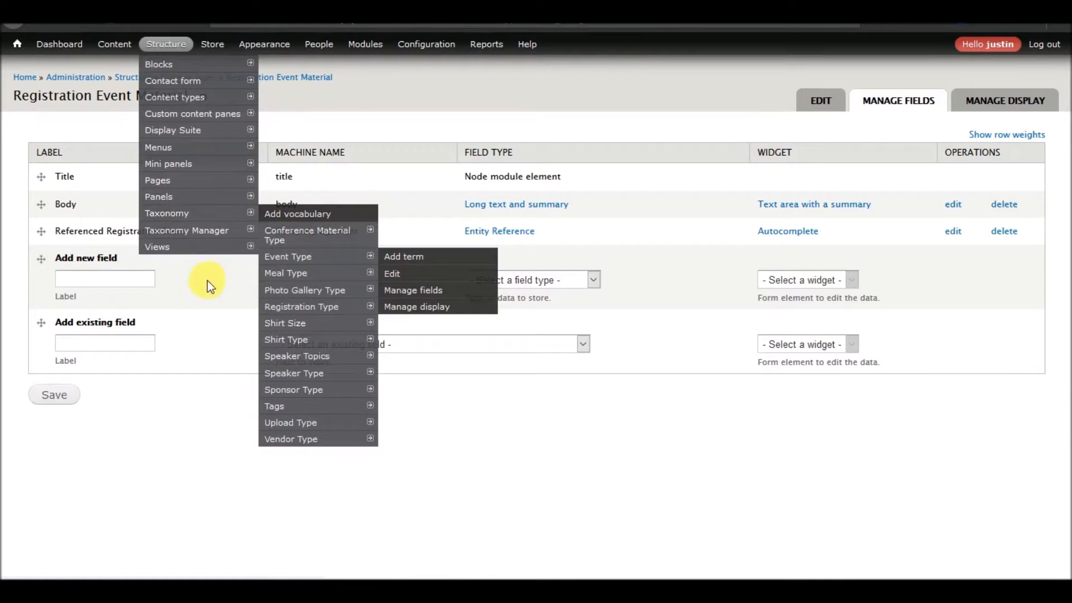
Add a new Term reference field labelled Material Type with the Select list widget to Registration Event Material.
left_click(139, 281)
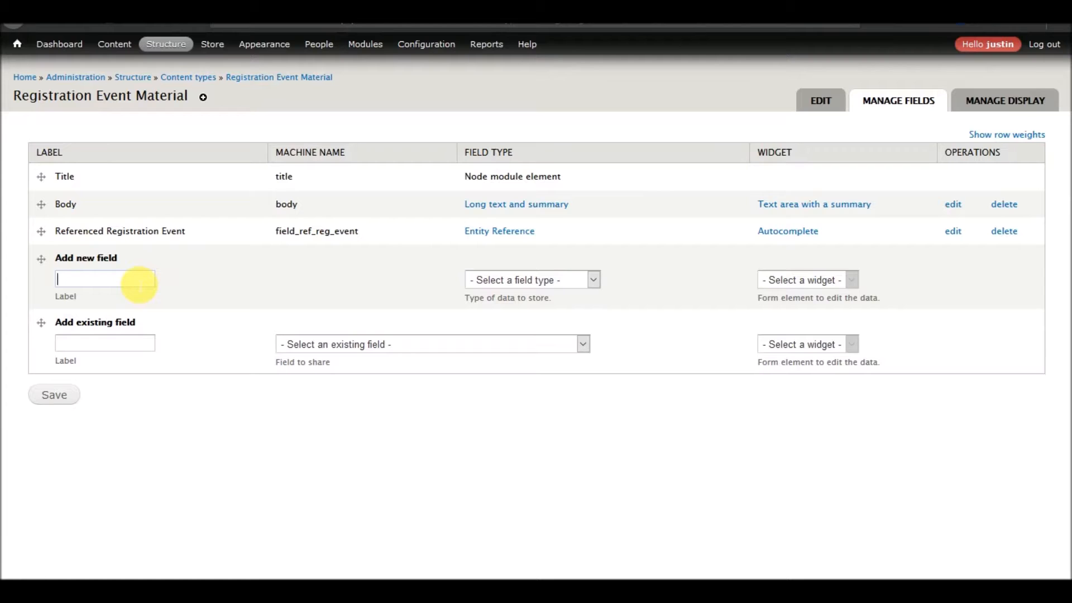
type("Material ")
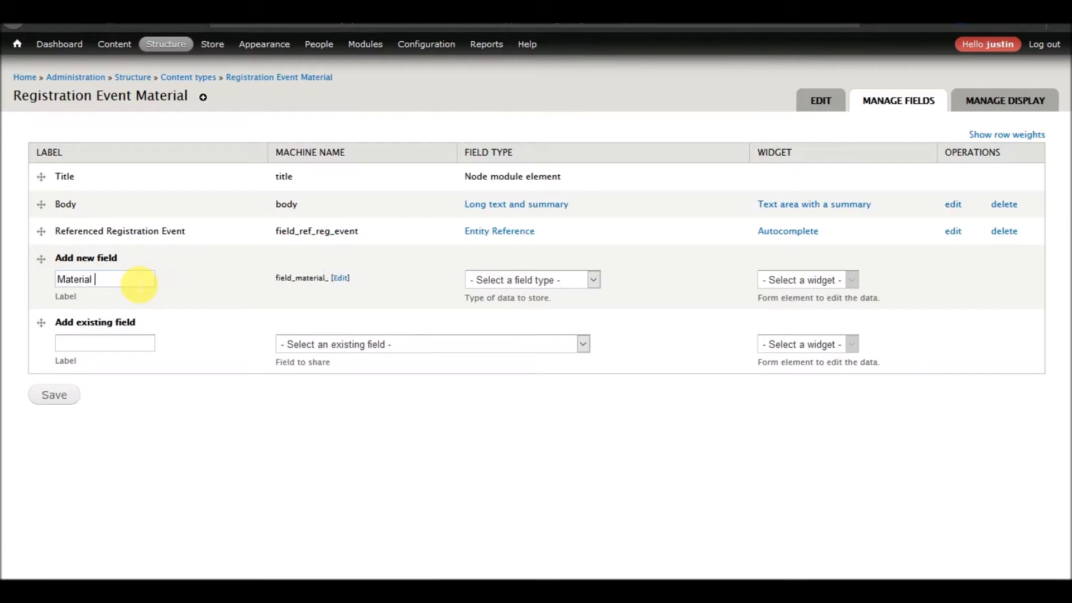
type("Type")
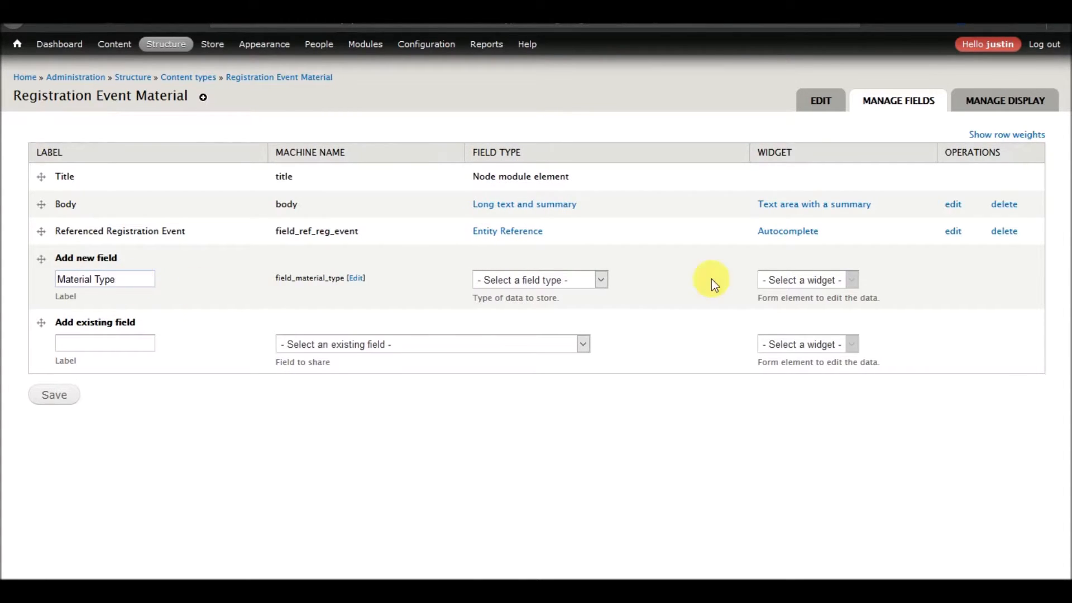
left_click(590, 278)
scroll(535, 446, "down", 3)
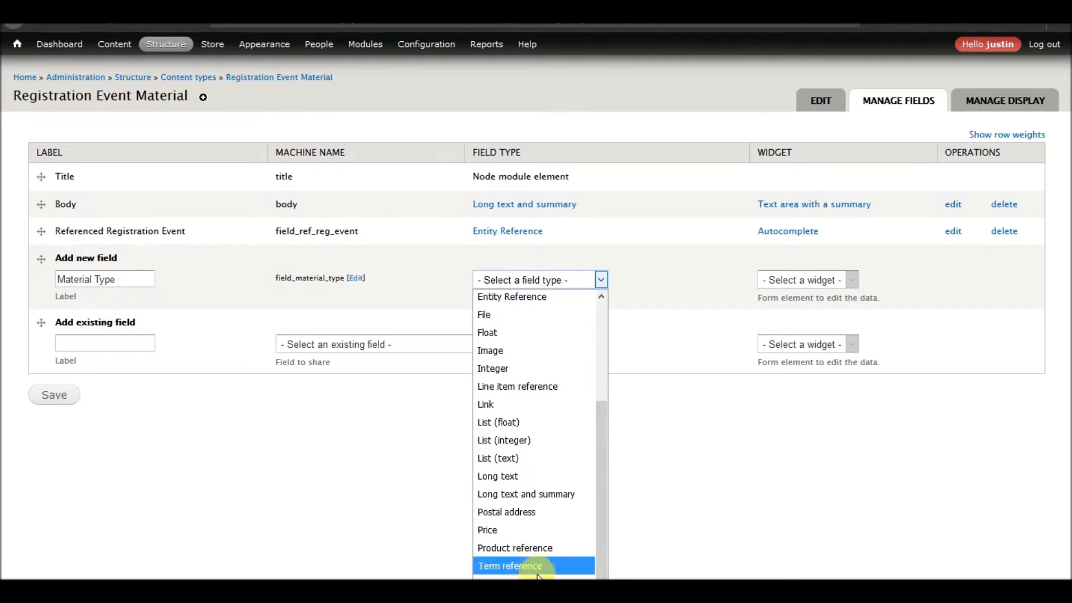
left_click(535, 565)
left_click(814, 286)
left_click(813, 286)
left_click(50, 396)
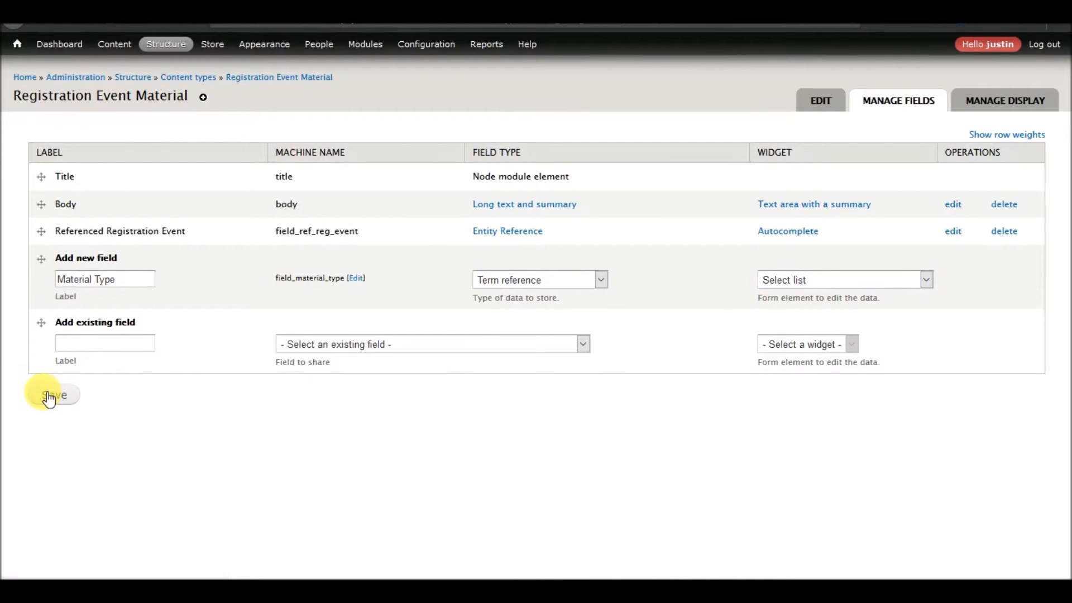
Set the Material Type field's vocabulary to Conference Material Type, keep its default value at None and save its settings.
left_click(140, 226)
left_click(141, 229)
left_click(98, 306)
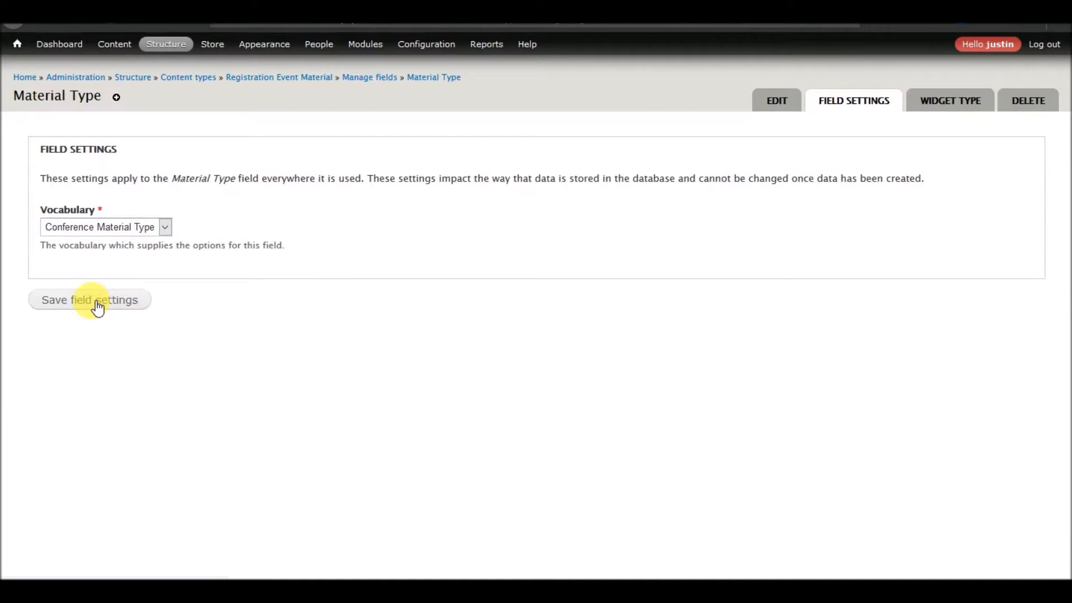
scroll(204, 304, "down", 6)
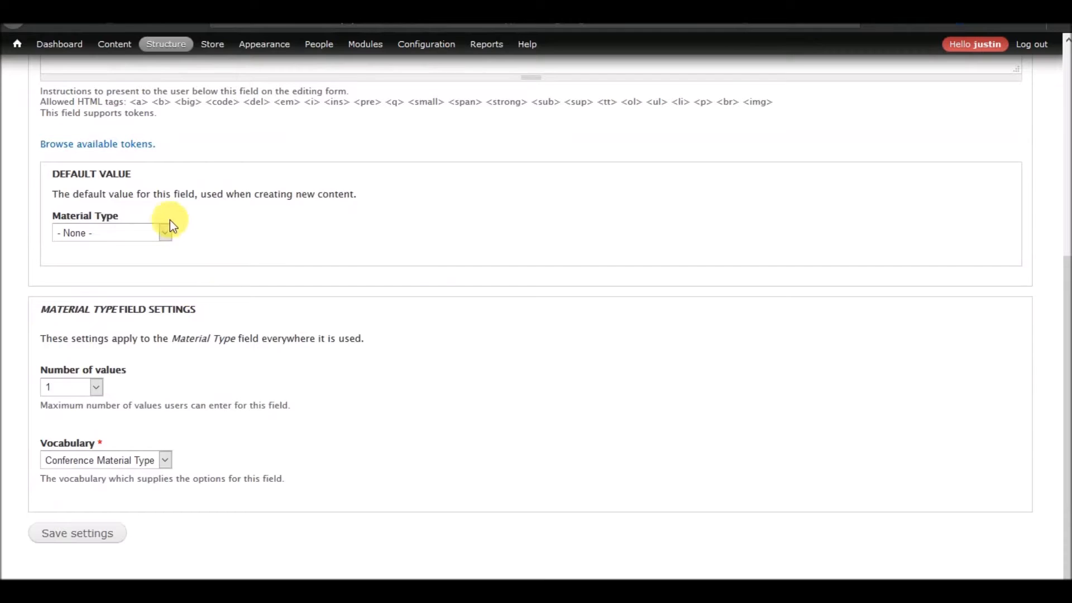
left_click(154, 232)
left_click(288, 254)
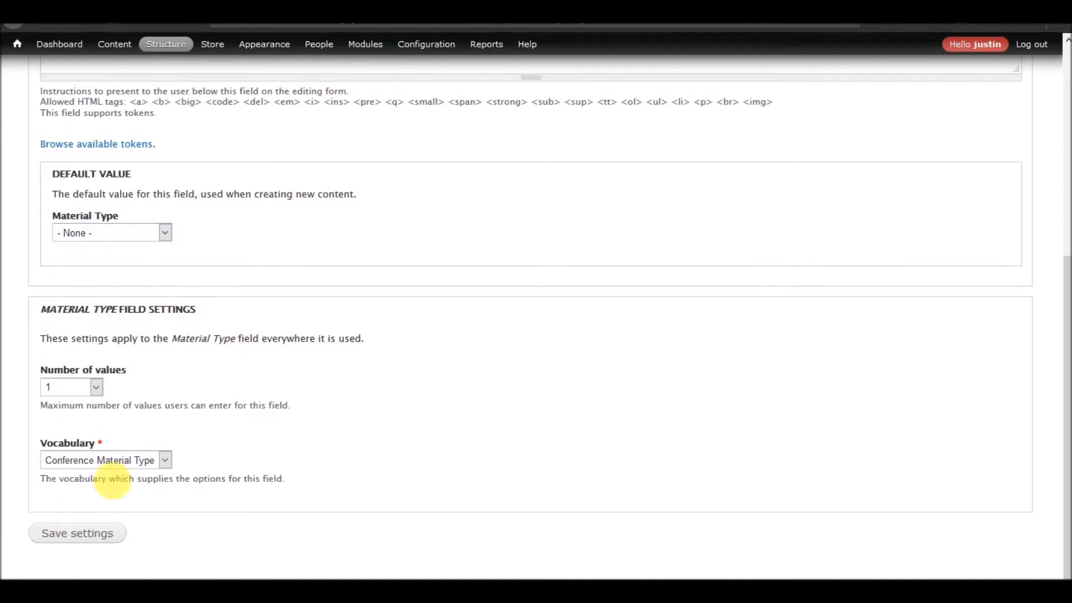
left_click(82, 534)
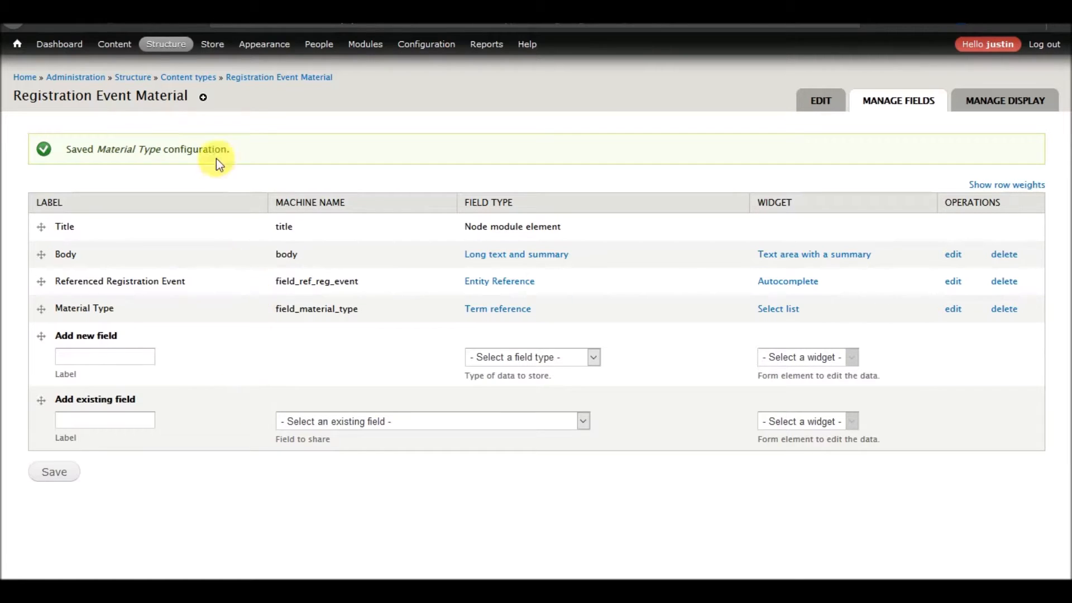
Open the Event content type's field list and add the existing field_date field labelled Date with the Pop-up calendar widget.
mouse_move(165, 44)
mouse_move(185, 97)
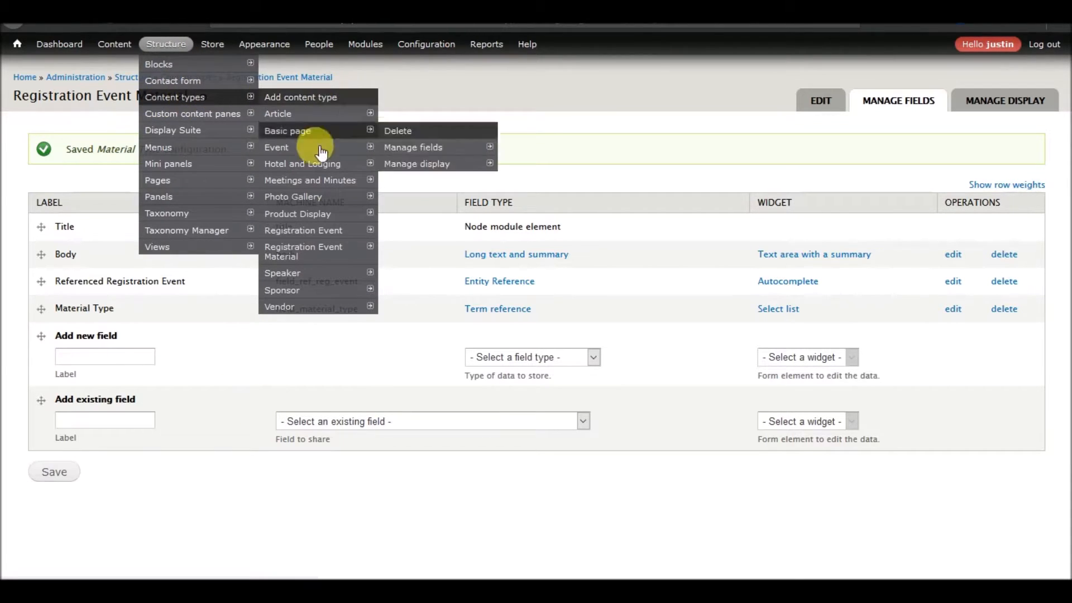
mouse_move(322, 183)
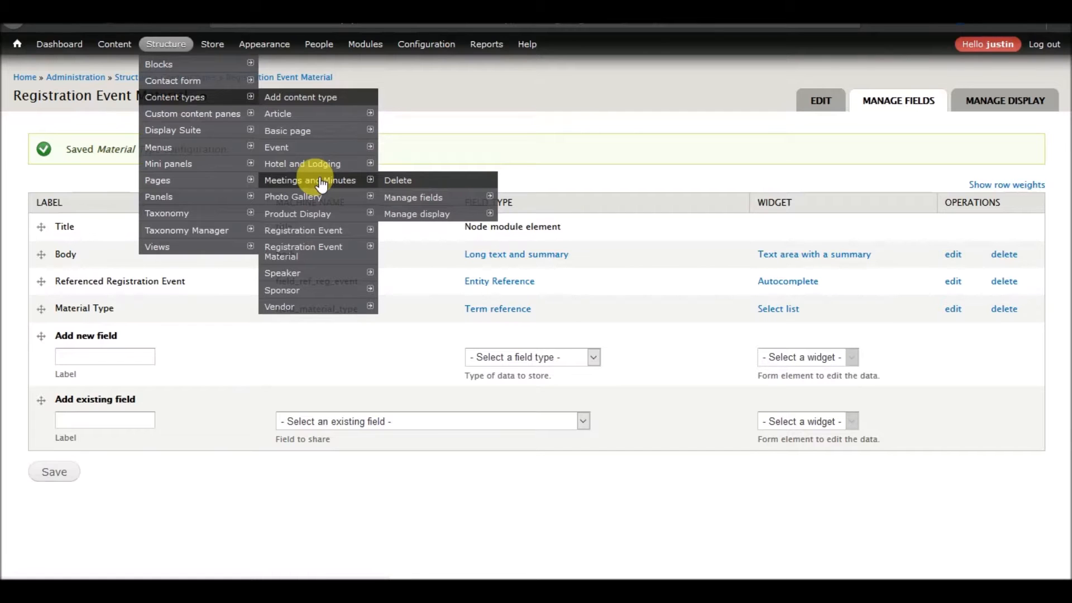
mouse_move(357, 146)
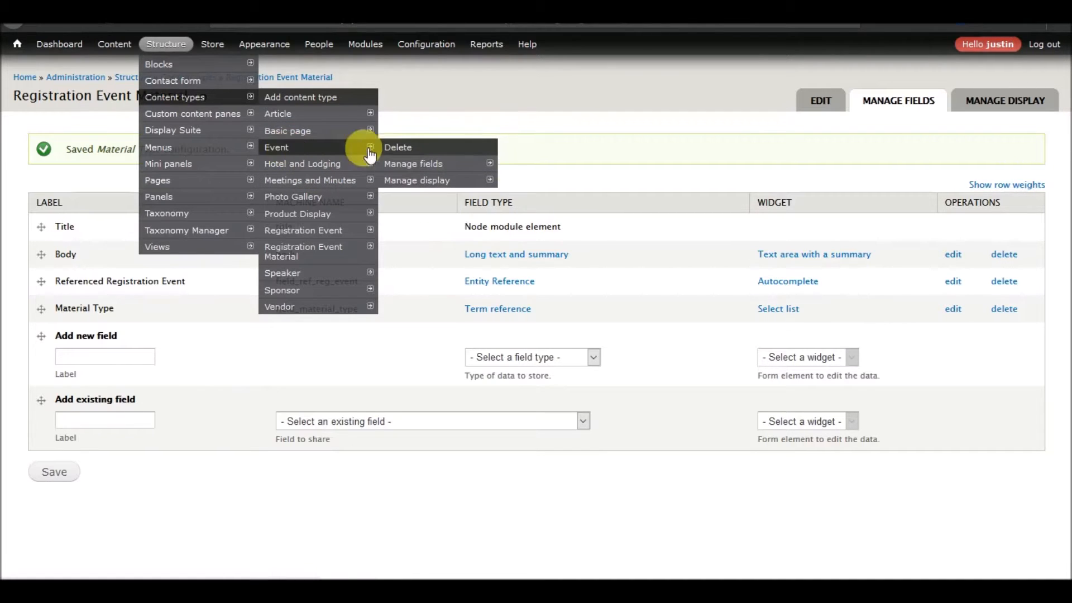
left_click(422, 165)
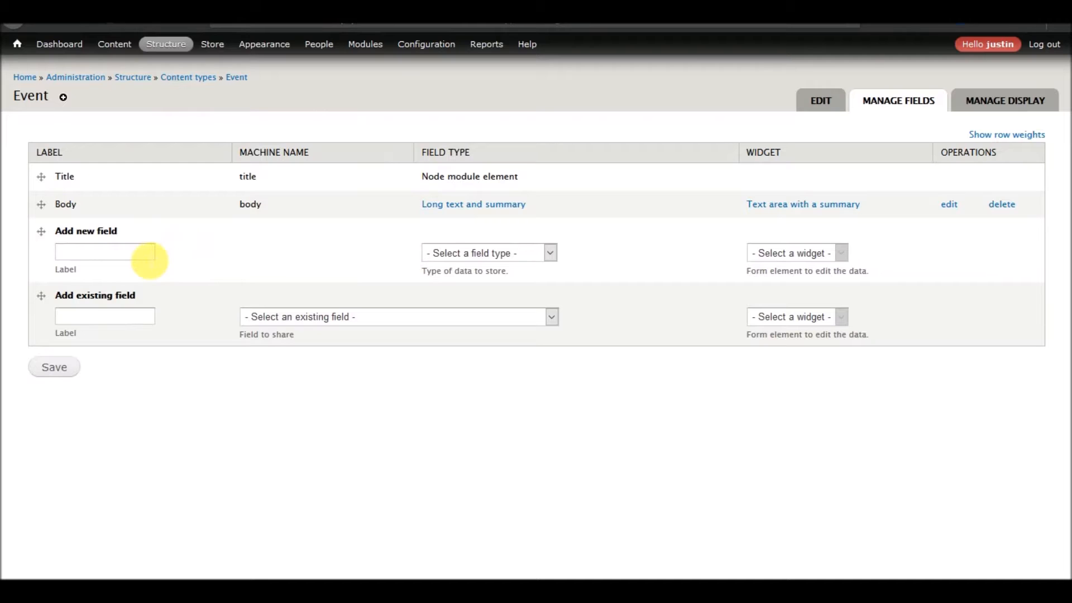
left_click(328, 319)
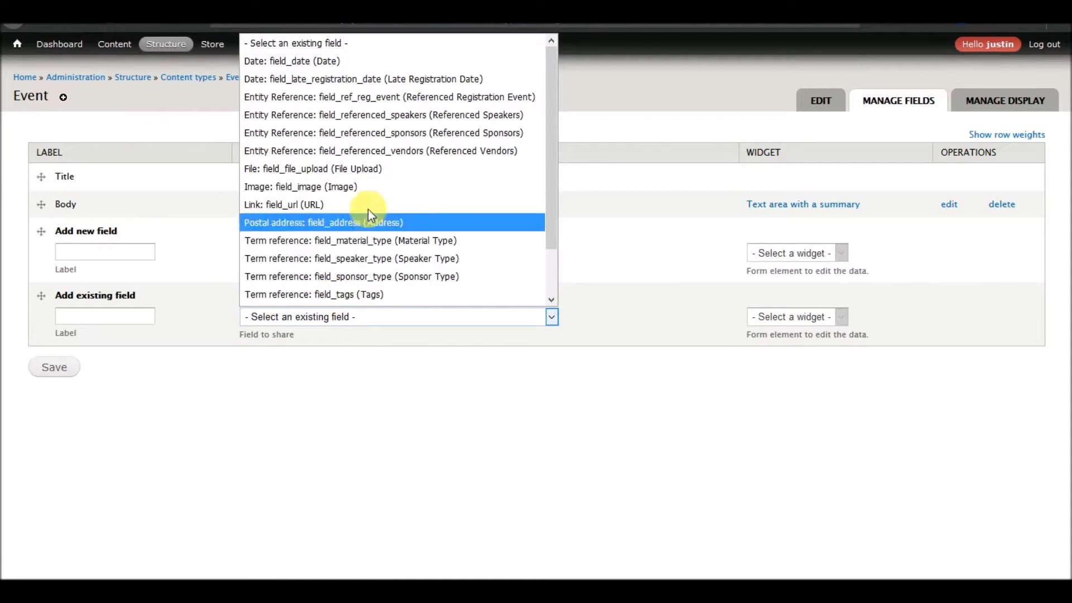
left_click(354, 61)
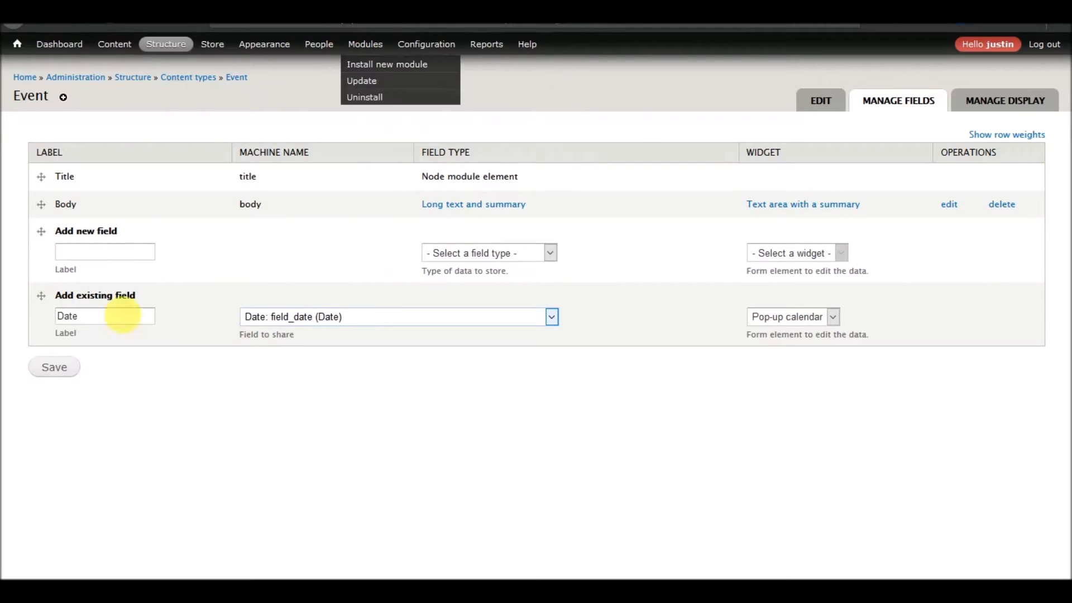
left_click(59, 371)
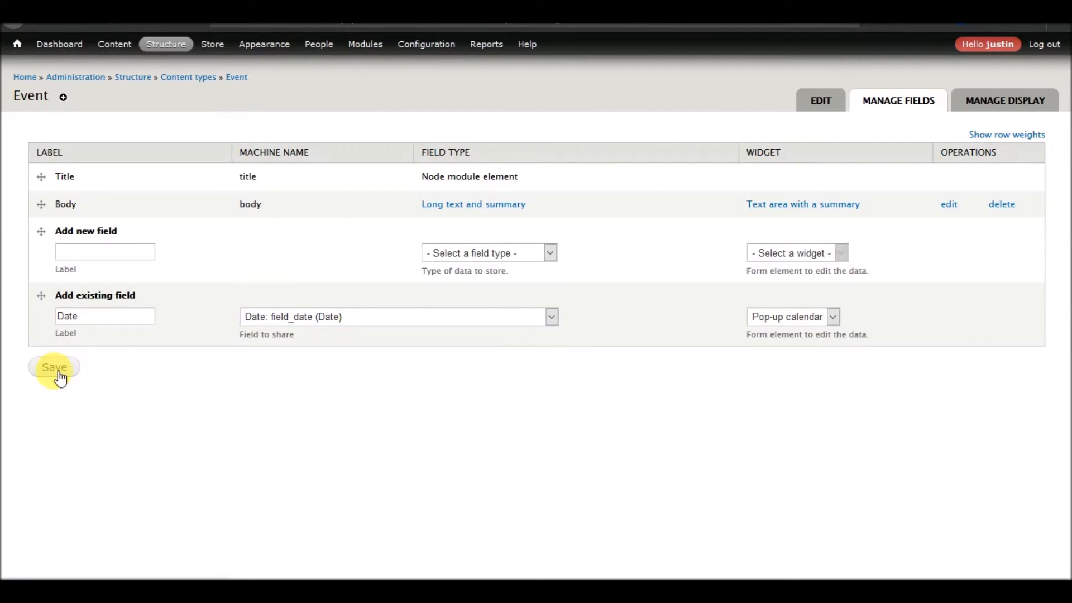
Set the Date field's date entry option to Apr 9 2018 - 9:13:52pm and enable the all day checkbox display.
scroll(287, 319, "down", 7)
scroll(287, 526, "up", 3)
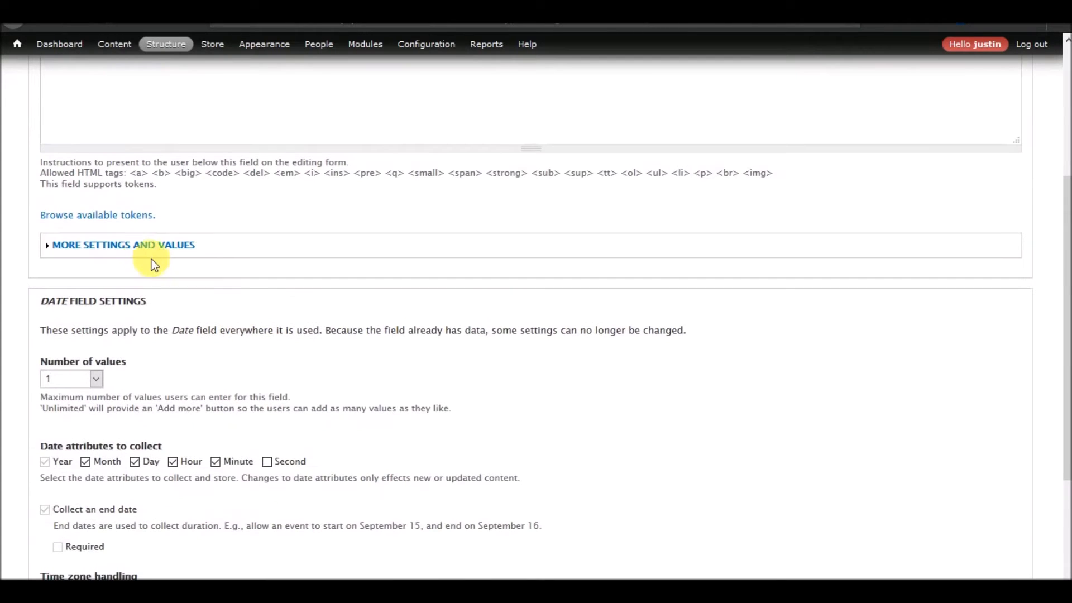
left_click(131, 249)
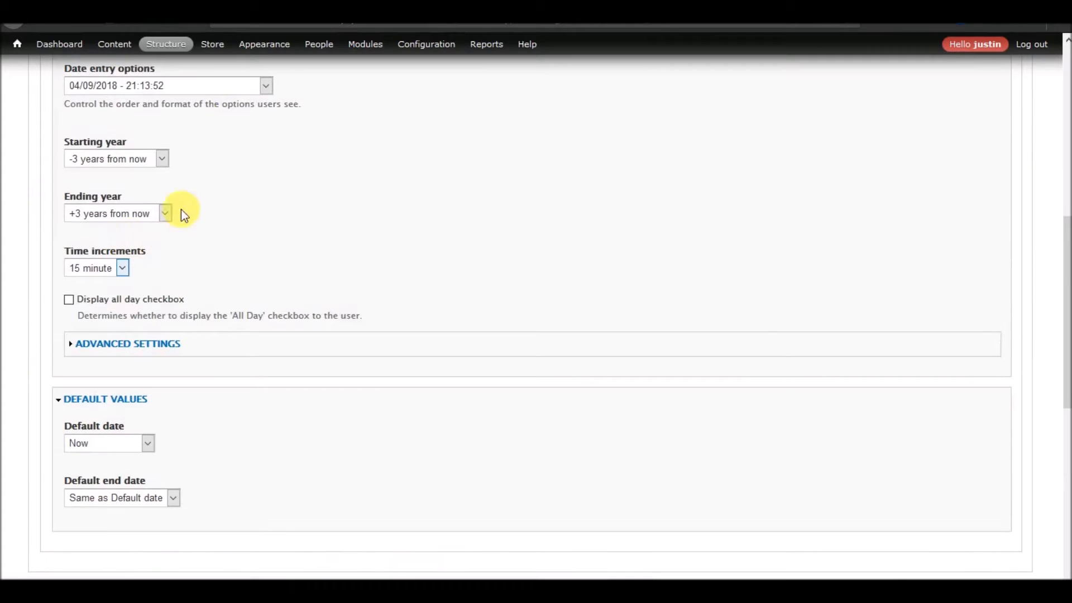
left_click(203, 86)
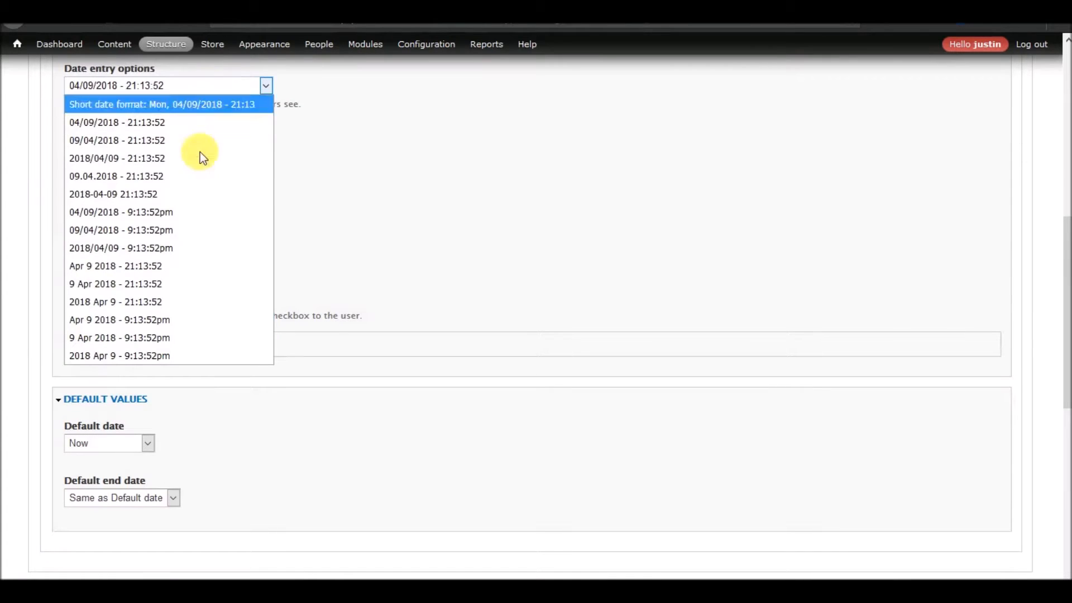
left_click(190, 320)
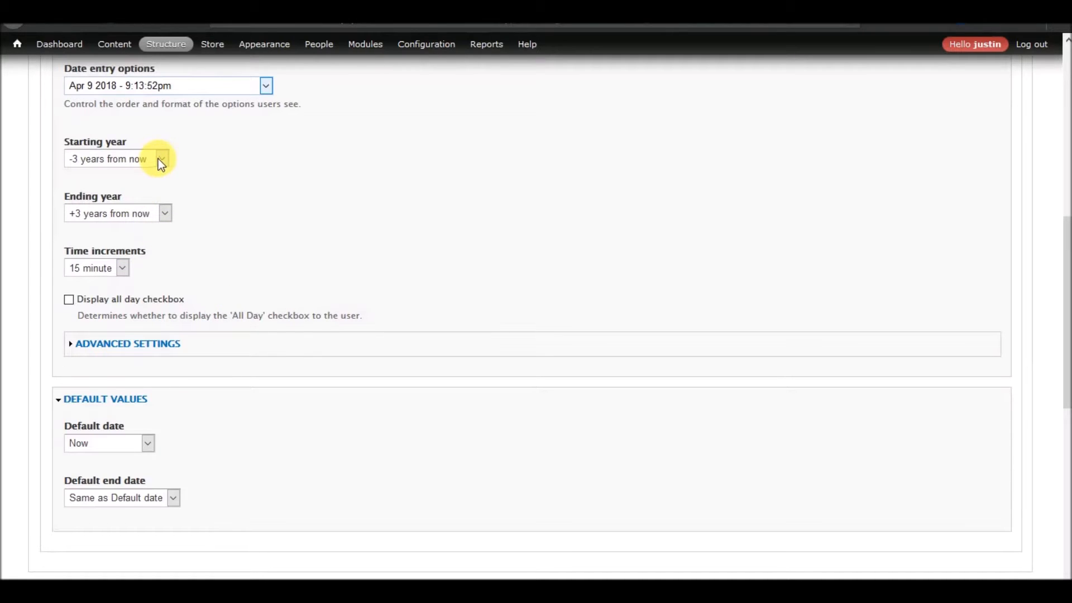
left_click(117, 344)
left_click(128, 298)
scroll(261, 326, "down", 8)
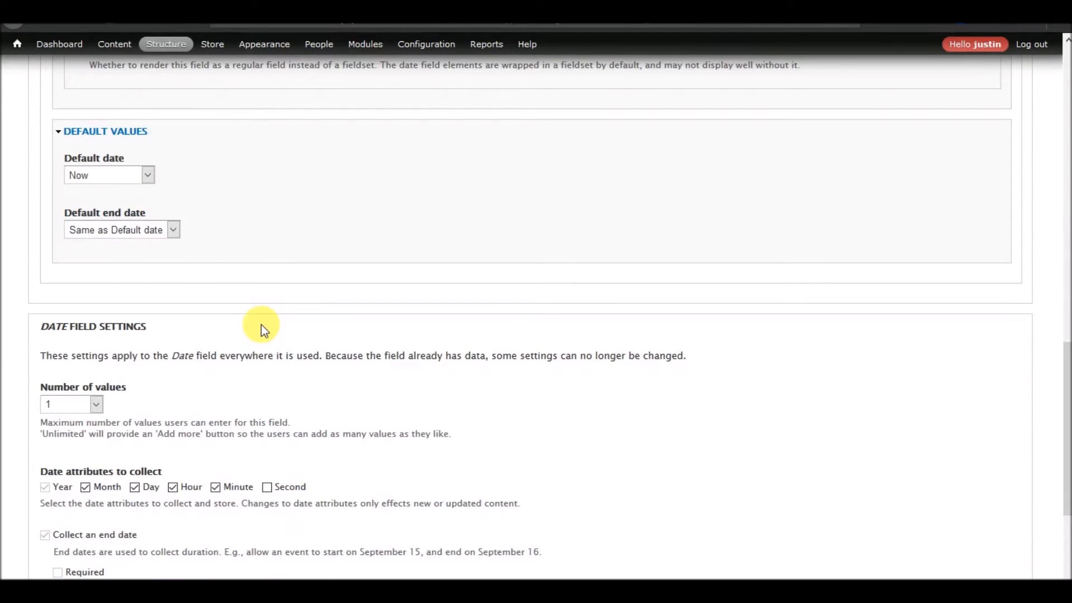
Set the Date field's default date to No default value, change its default end date option and save the settings.
left_click(143, 178)
left_click(120, 200)
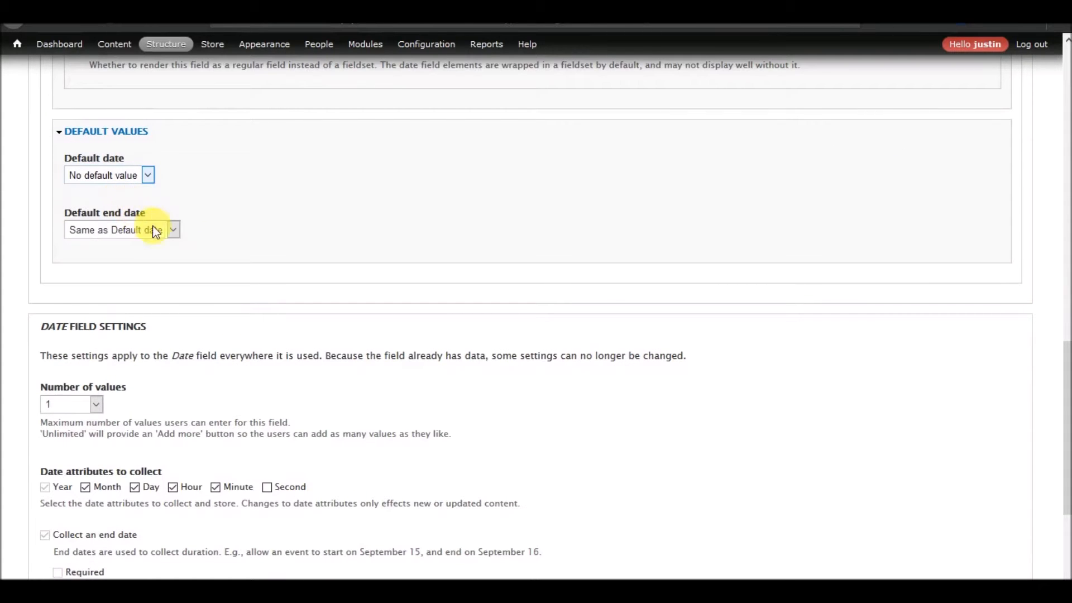
left_click(155, 229)
left_click(129, 266)
scroll(244, 330, "down", 4)
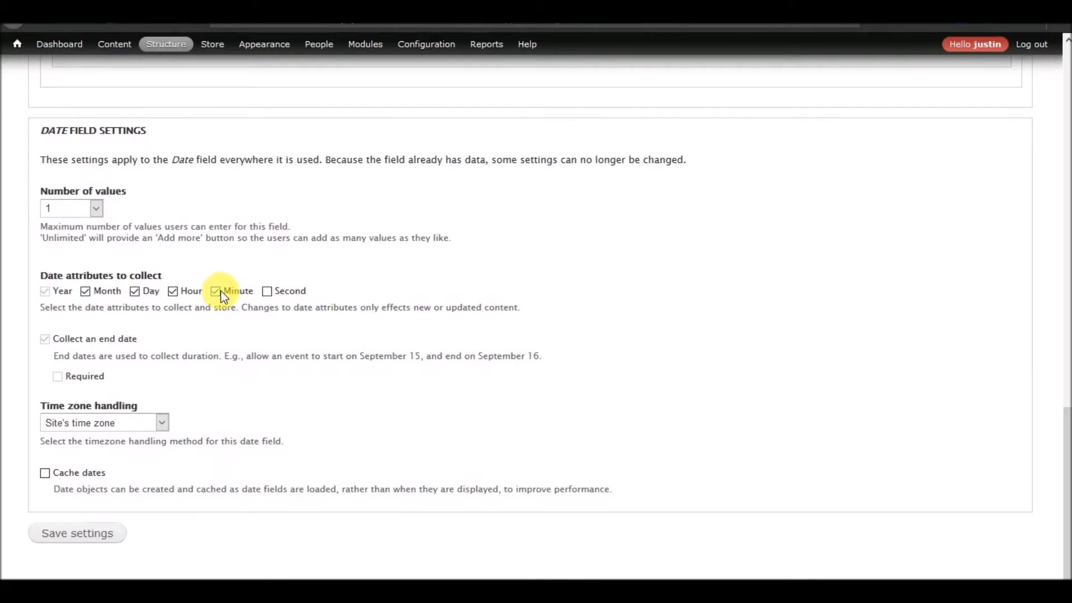
left_click(89, 536)
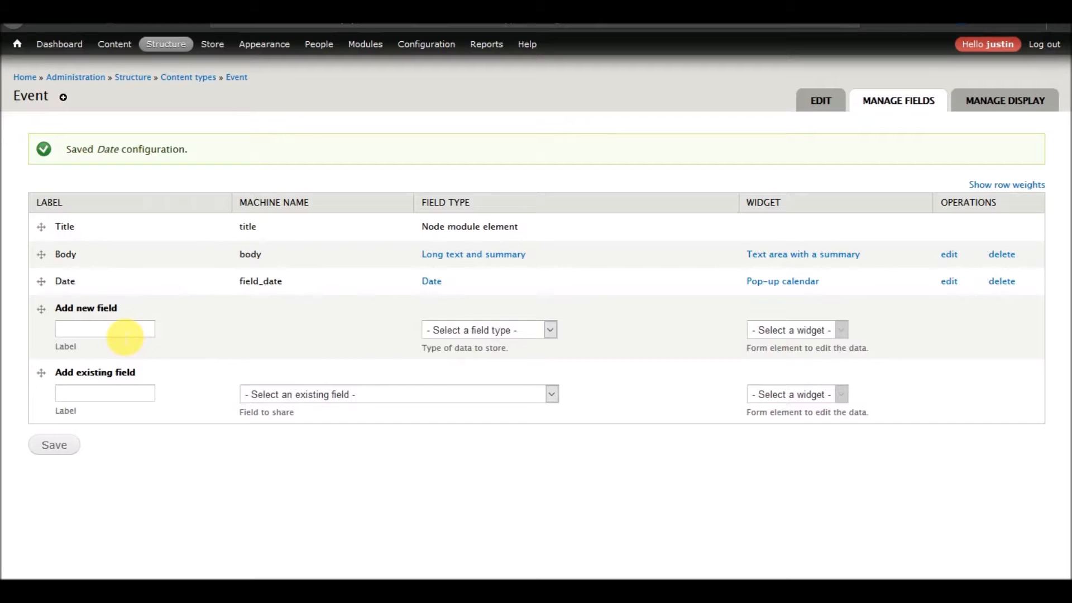
Add the existing postal address field field_address, labelled Address, to the Event content type.
left_click(357, 394)
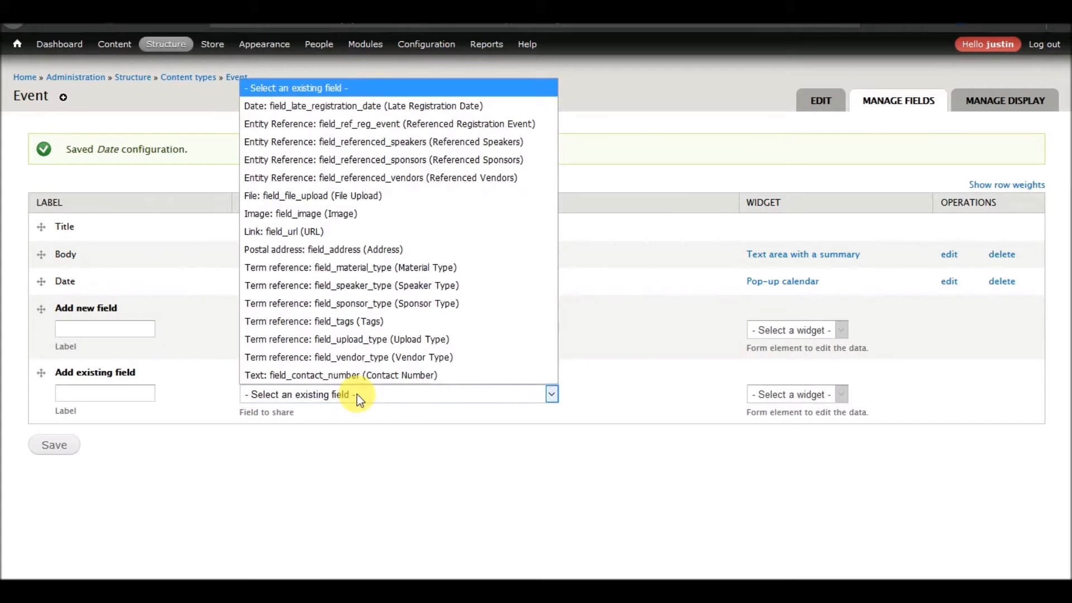
left_click(360, 250)
left_click(56, 446)
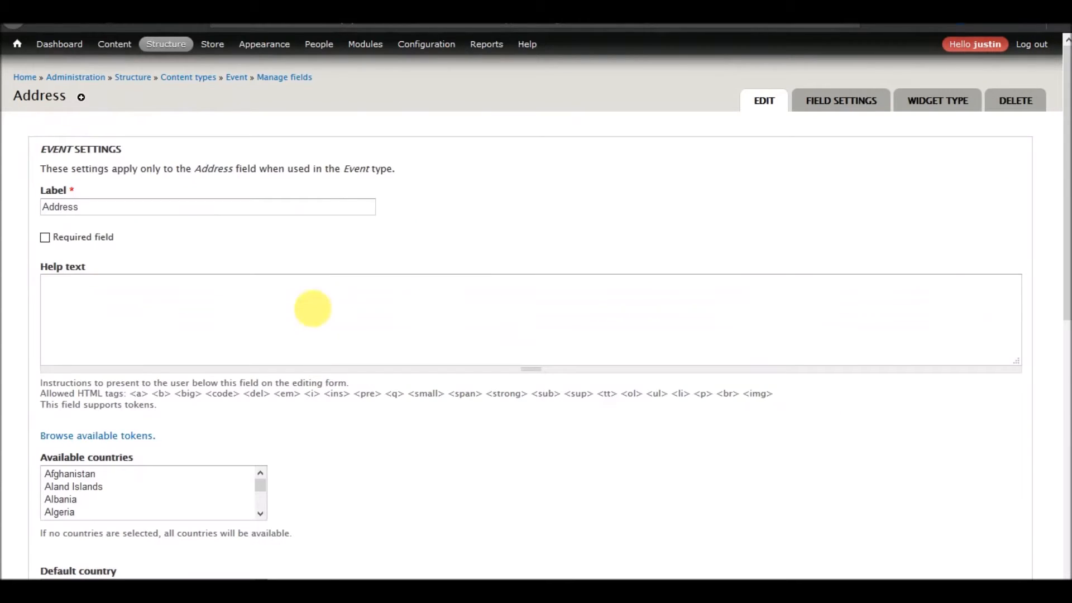
Choose United States as both the available country and the default country of the Address field and save its settings.
scroll(311, 307, "down", 5)
left_click(121, 217)
type("un")
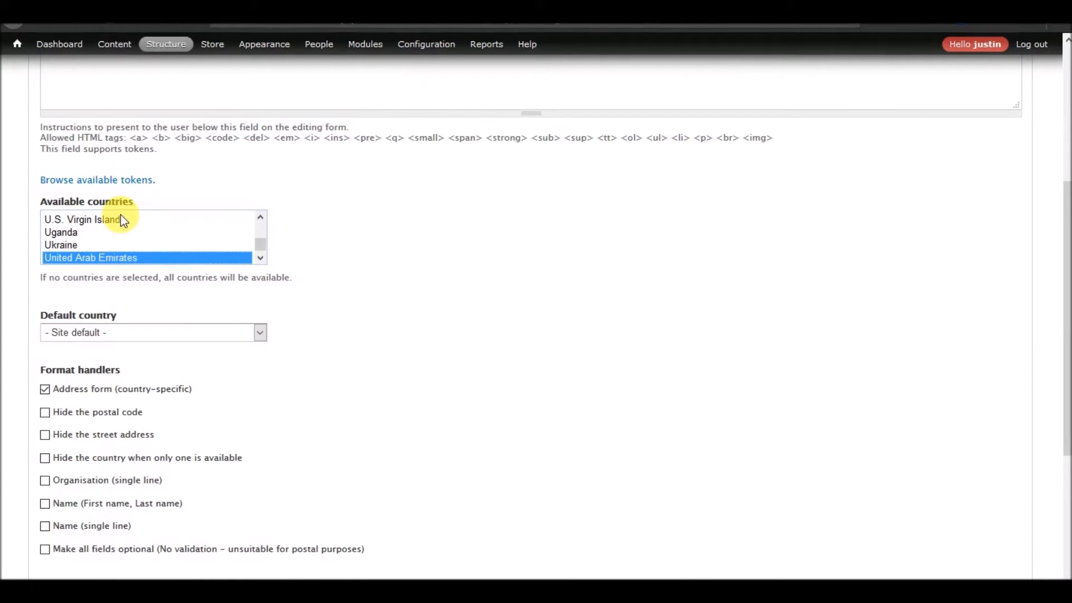
key("Down")
key("Down")
key("Tab")
type("un")
key("Down")
key("Down")
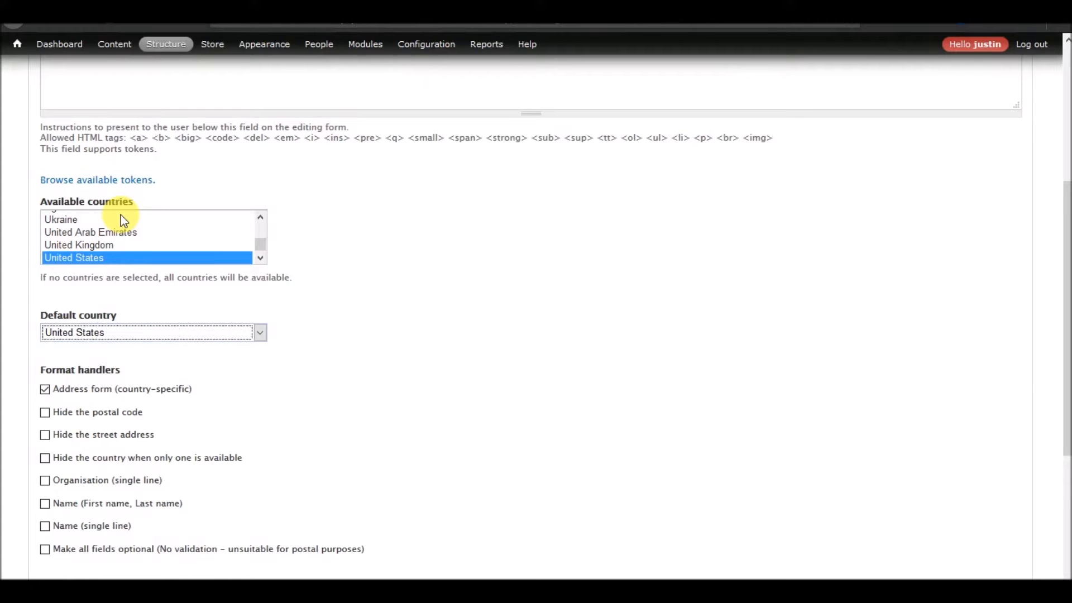
scroll(230, 417, "down", 4)
left_click(101, 537)
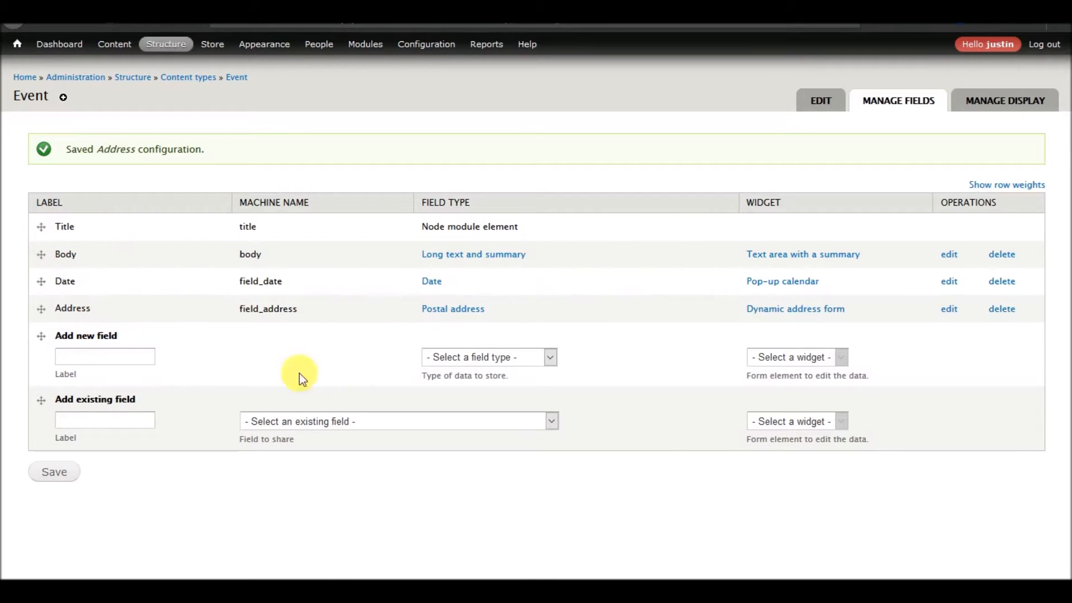
Add a new Term reference field labelled Event Type with the Select list widget to the Event content type.
left_click(347, 428)
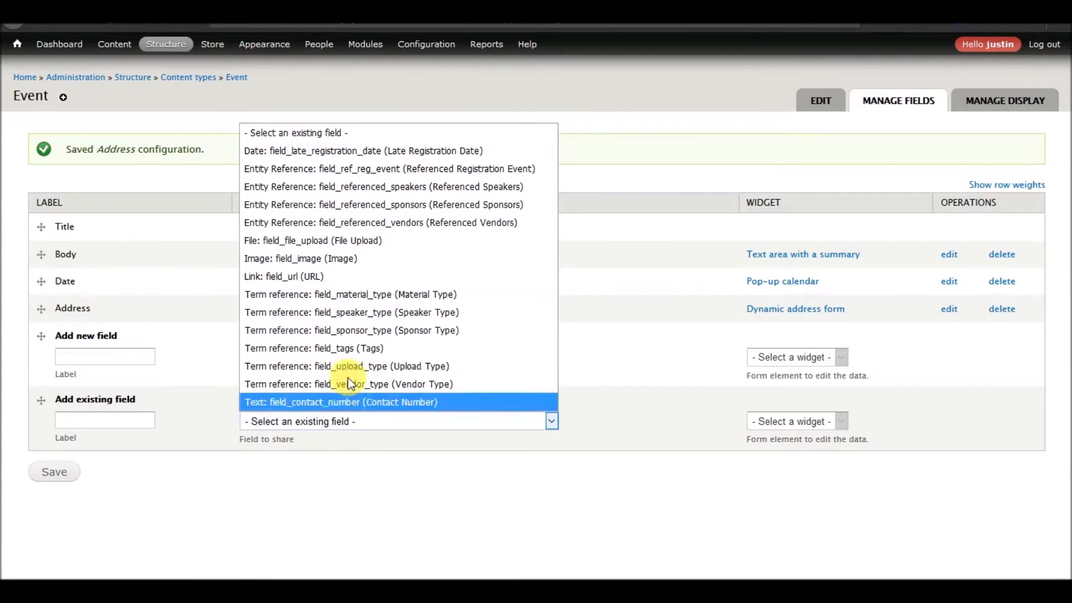
left_click(132, 356)
type("Event Type")
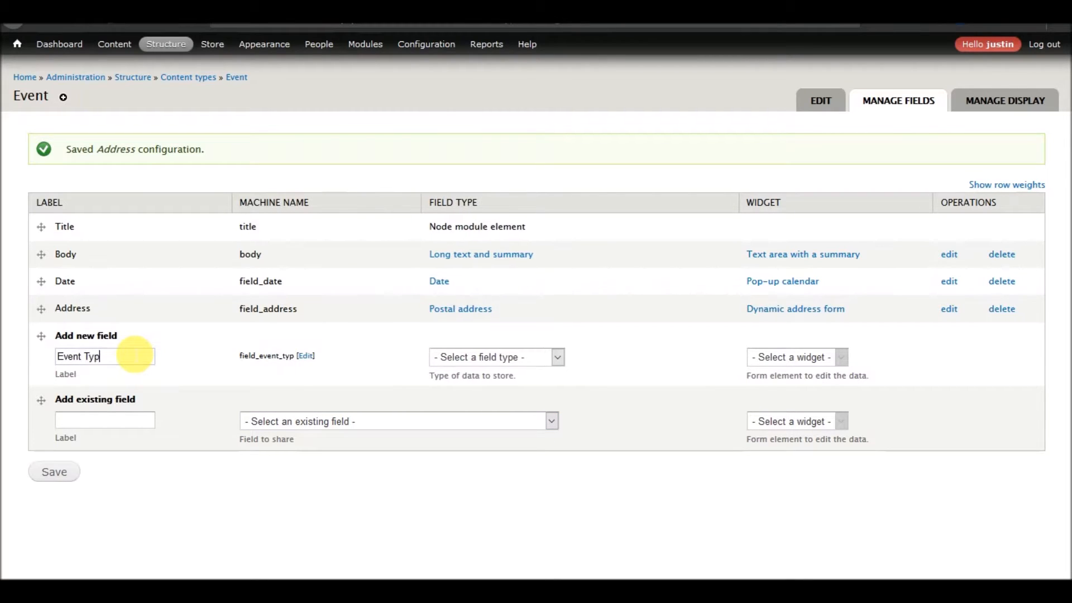
left_click(542, 364)
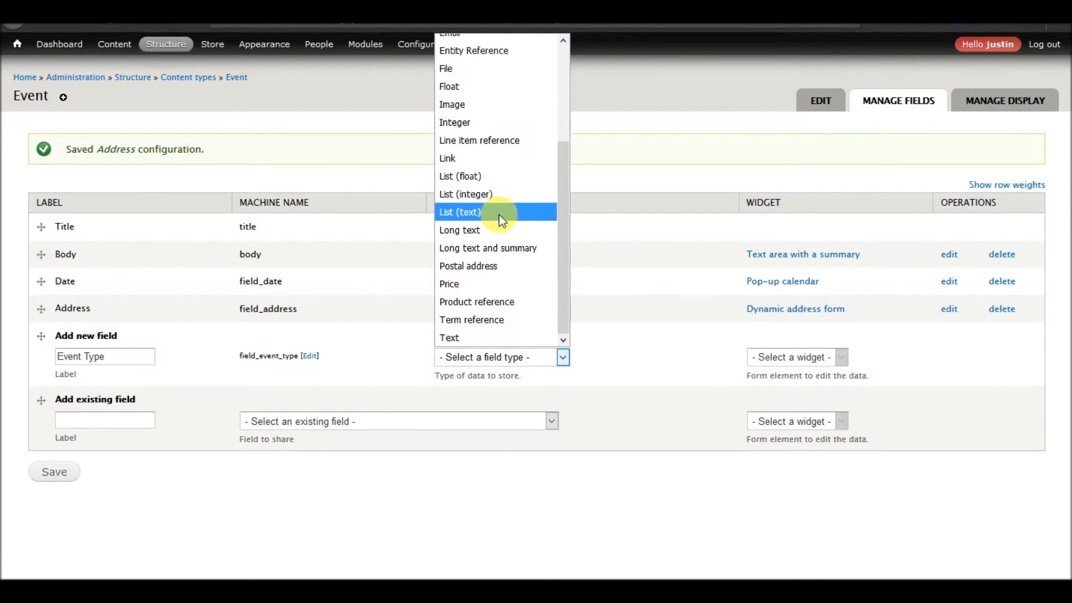
left_click(495, 319)
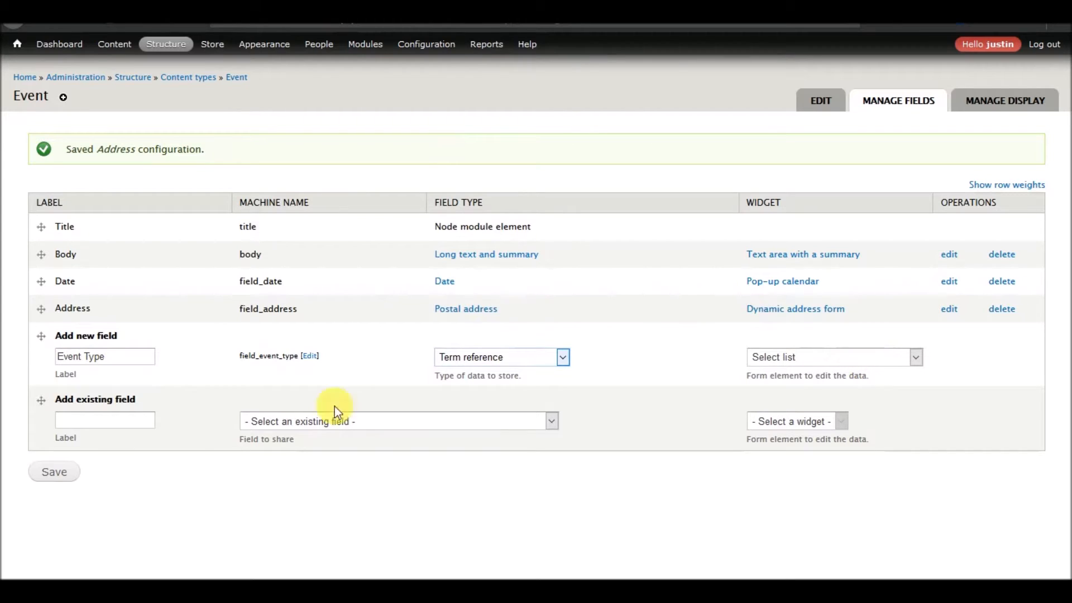
left_click(54, 474)
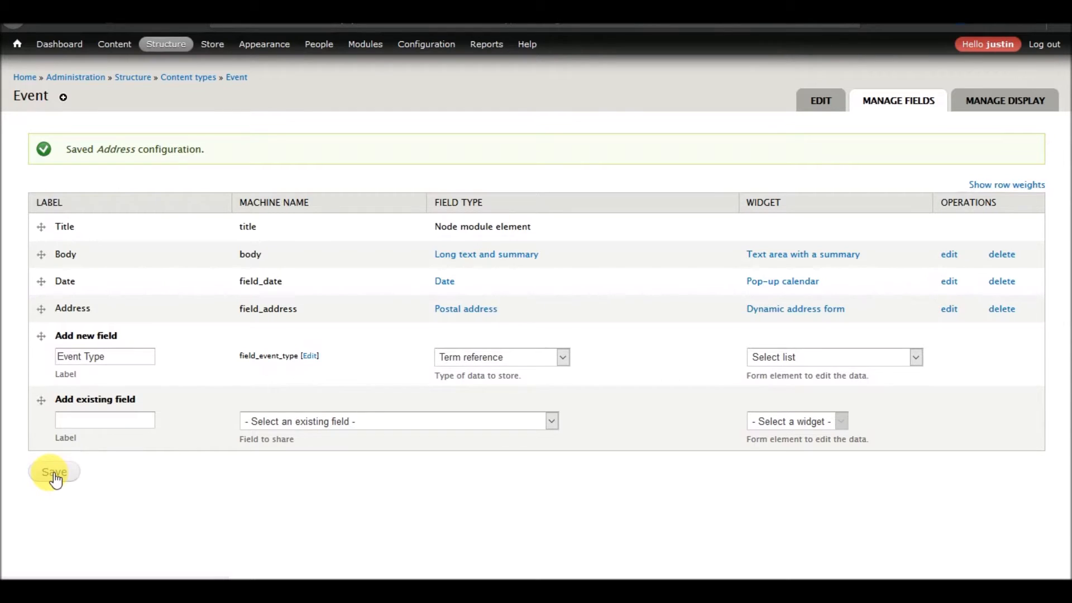
Set the Event Type field's vocabulary to Event Type, keep its default value at None and save its settings.
left_click(121, 230)
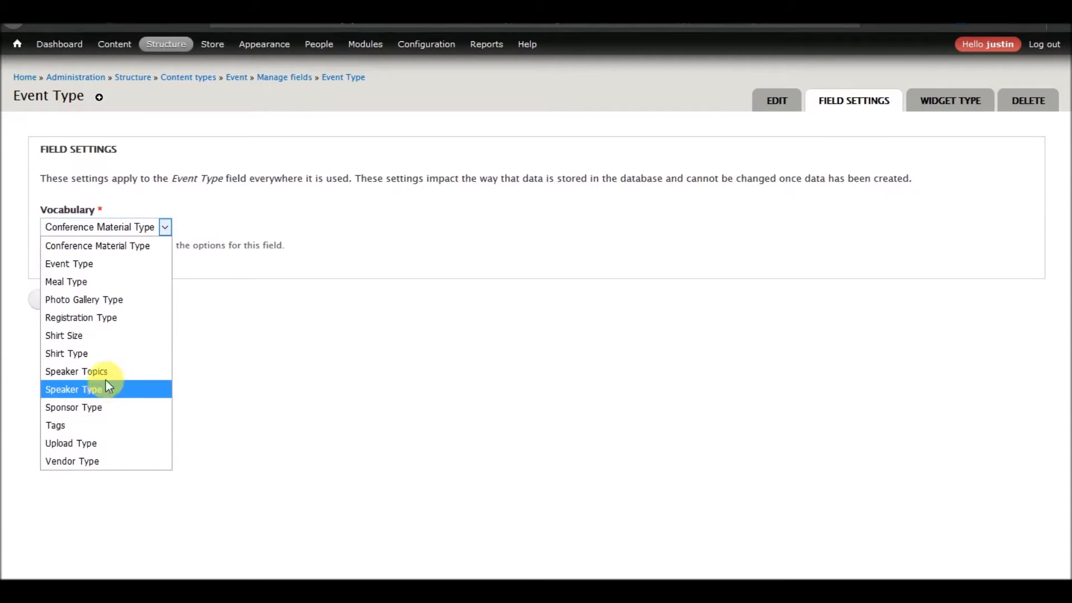
left_click(96, 264)
left_click(98, 304)
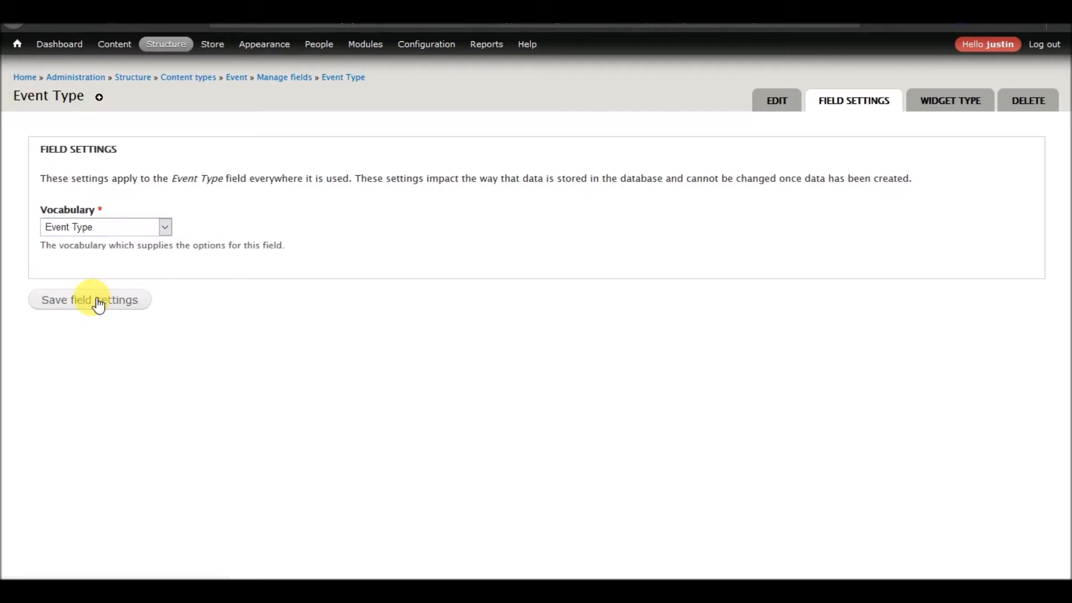
scroll(199, 347, "down", 5)
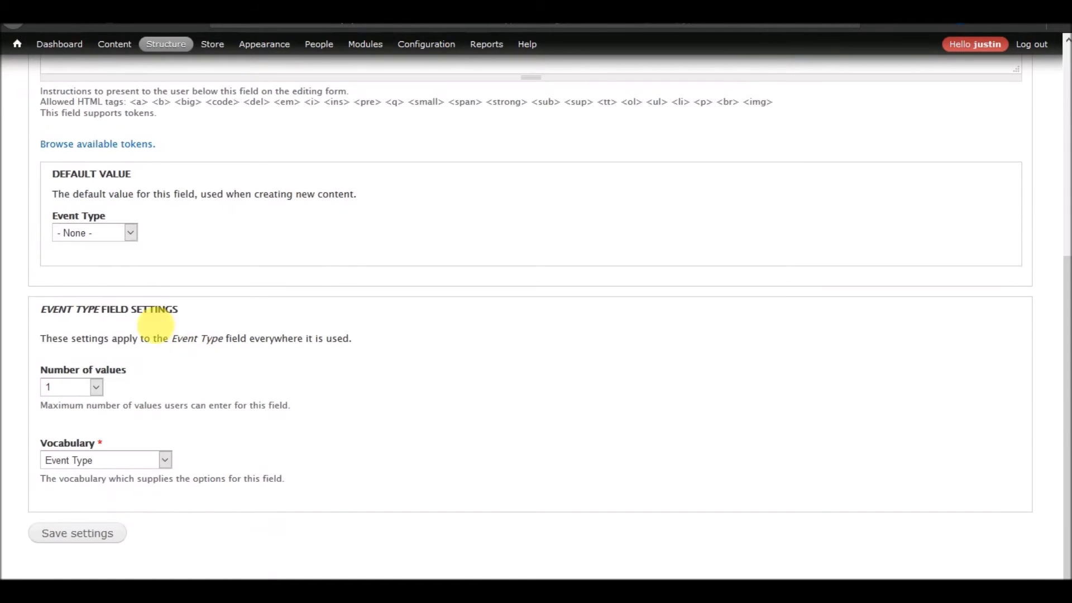
left_click(102, 230)
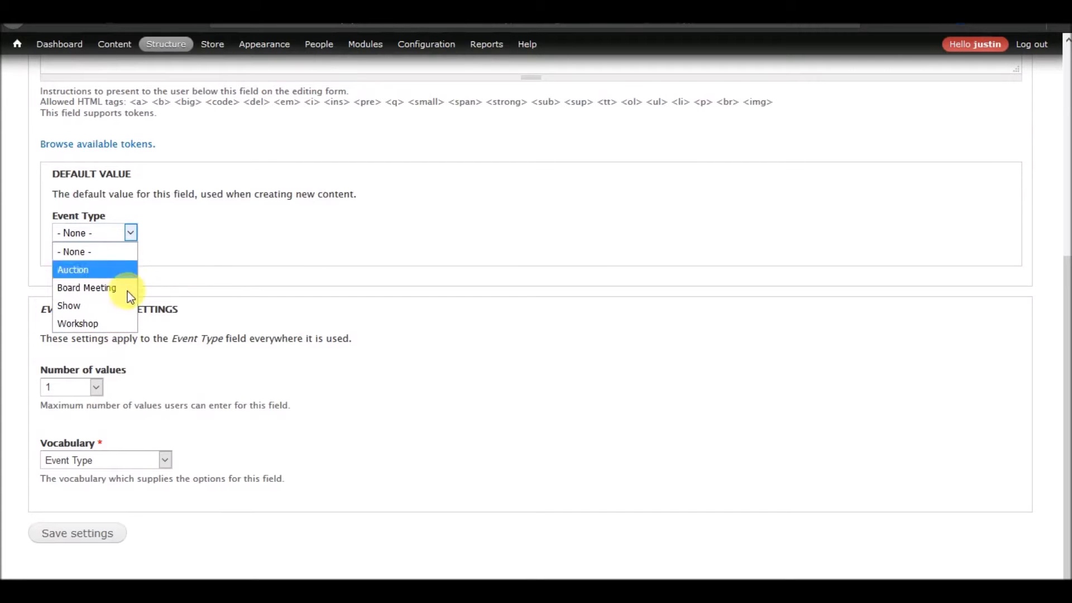
left_click(207, 258)
left_click(82, 540)
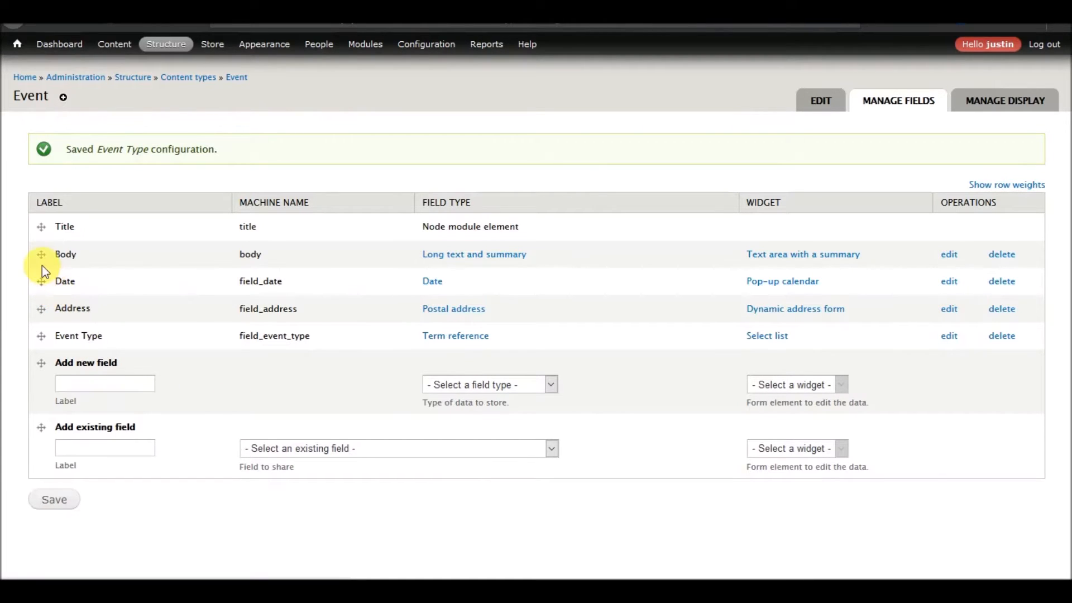
Move the Date field above Body and add the existing Referenced Speakers field with the Check boxes/radio buttons widget to Event.
left_click_drag(41, 281, 40, 268)
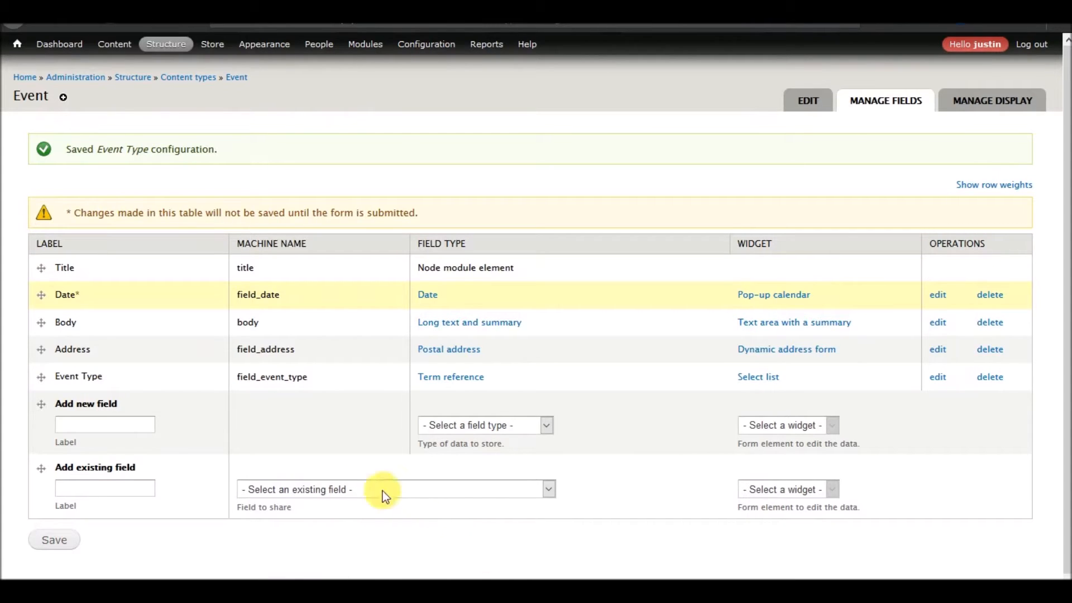
left_click(339, 487)
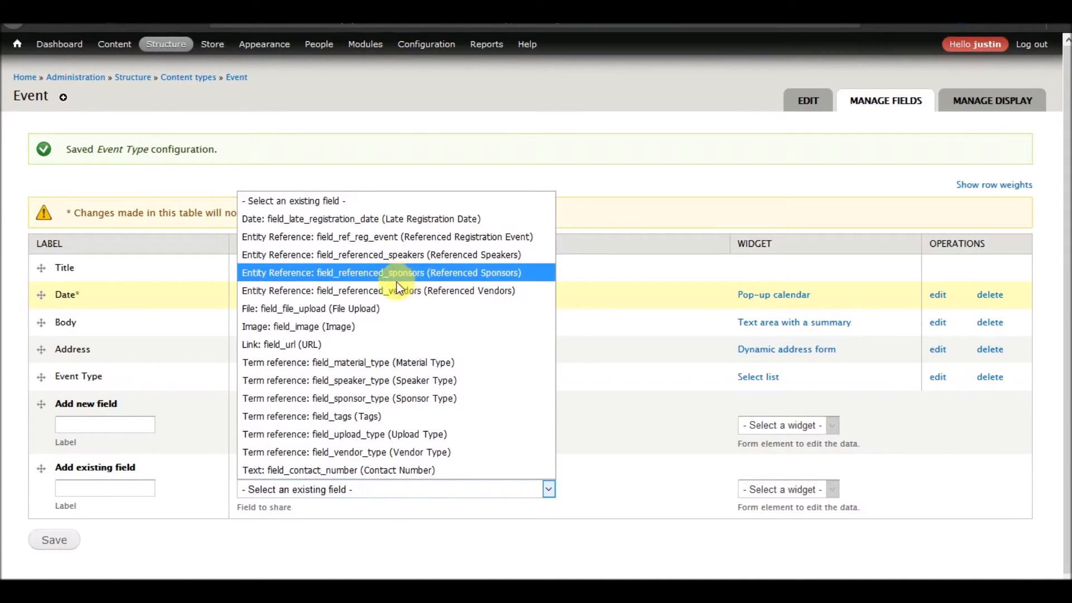
left_click(396, 256)
left_click(53, 542)
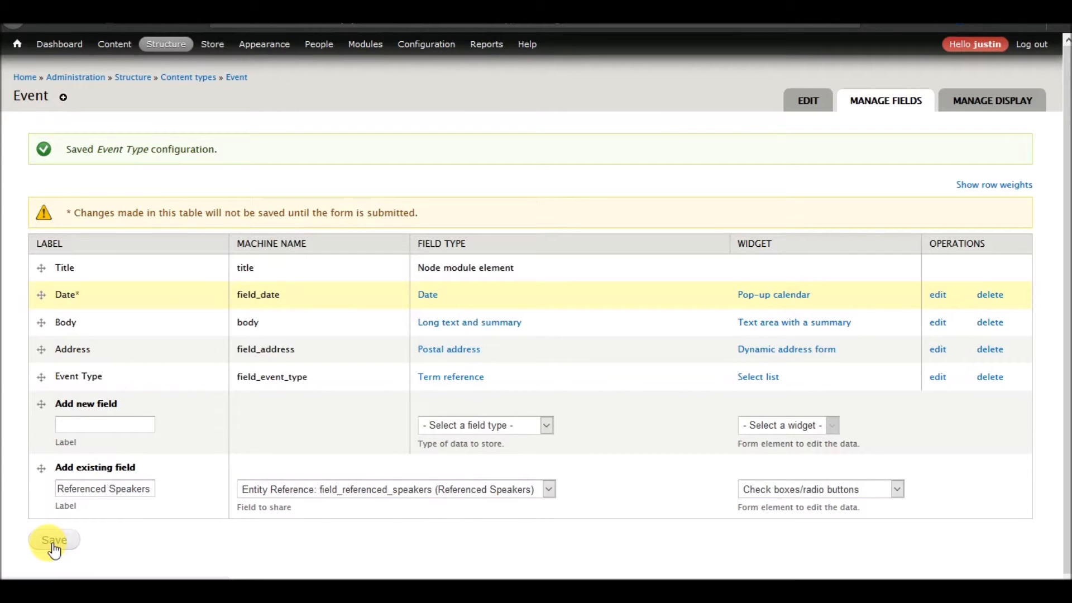
Keep Unlimited values and the Speaker target bundle for the Referenced Speakers field and save its settings.
scroll(205, 405, "down", 5)
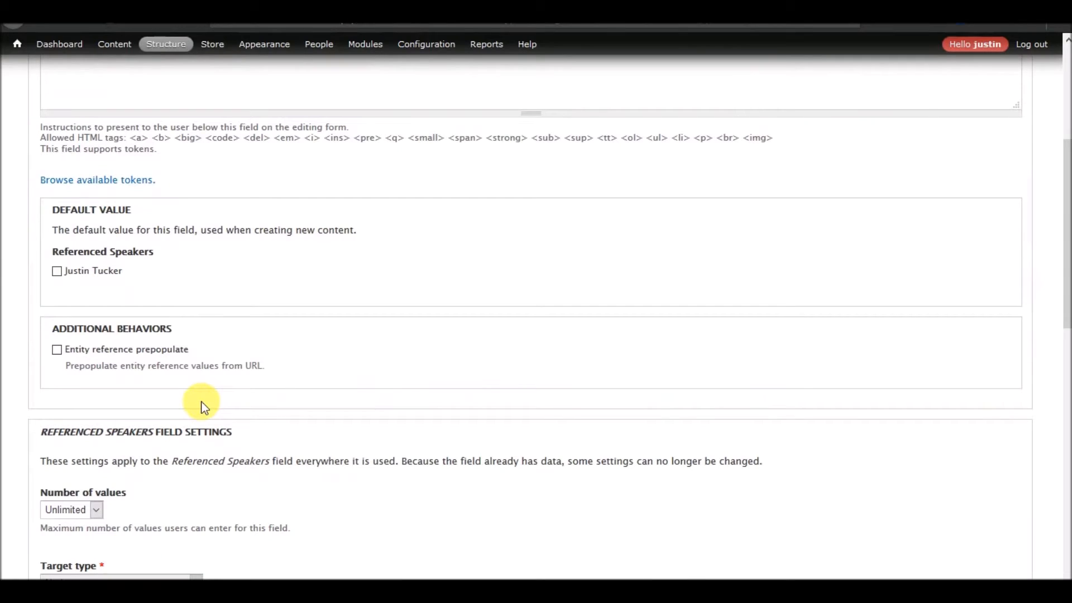
scroll(202, 405, "down", 2)
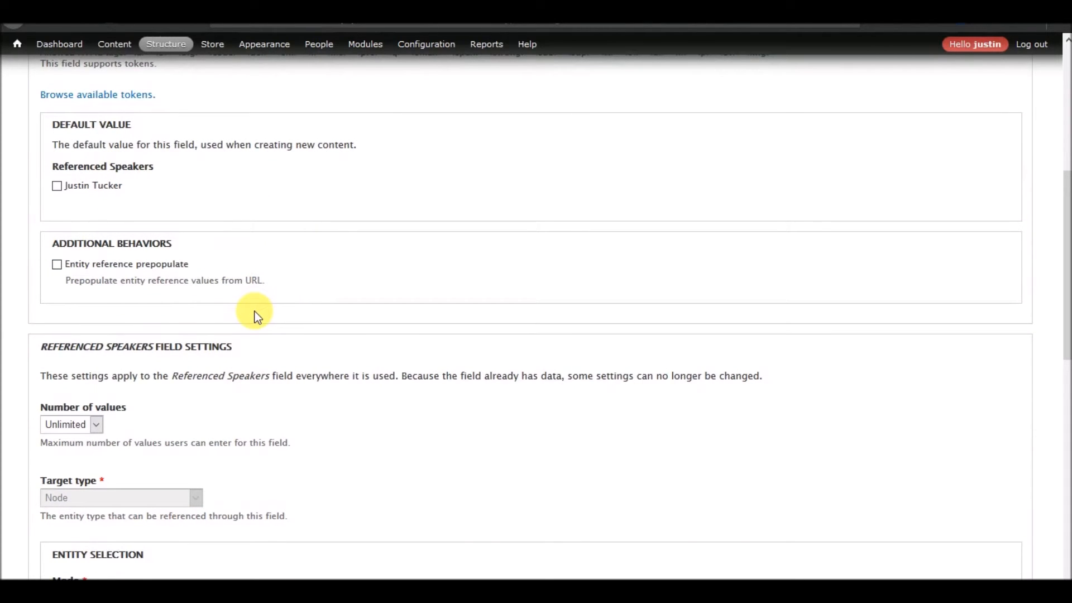
scroll(258, 317, "down", 6)
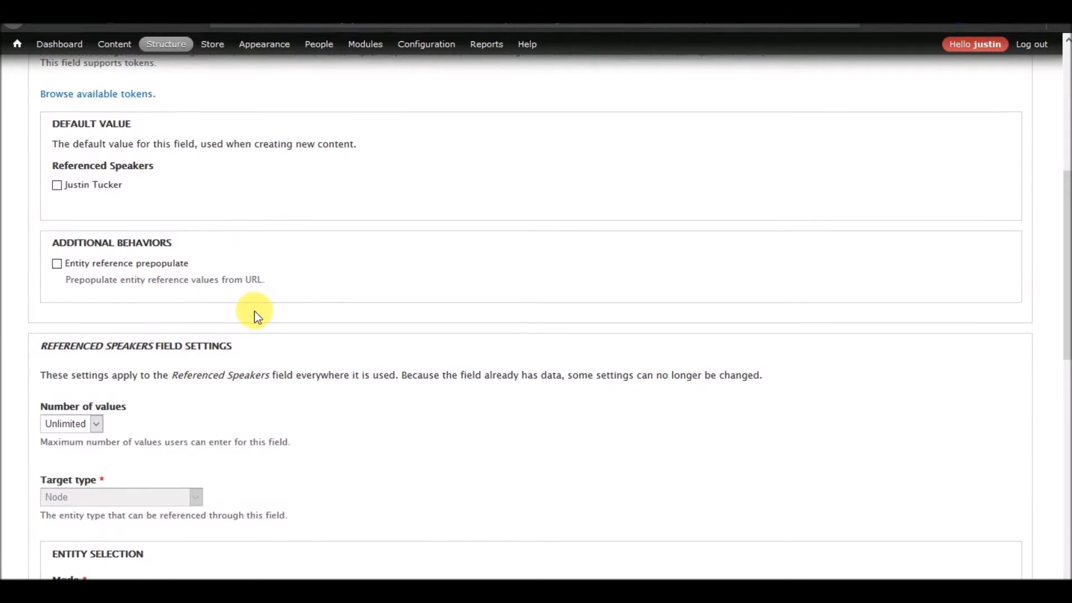
scroll(257, 317, "down", 5)
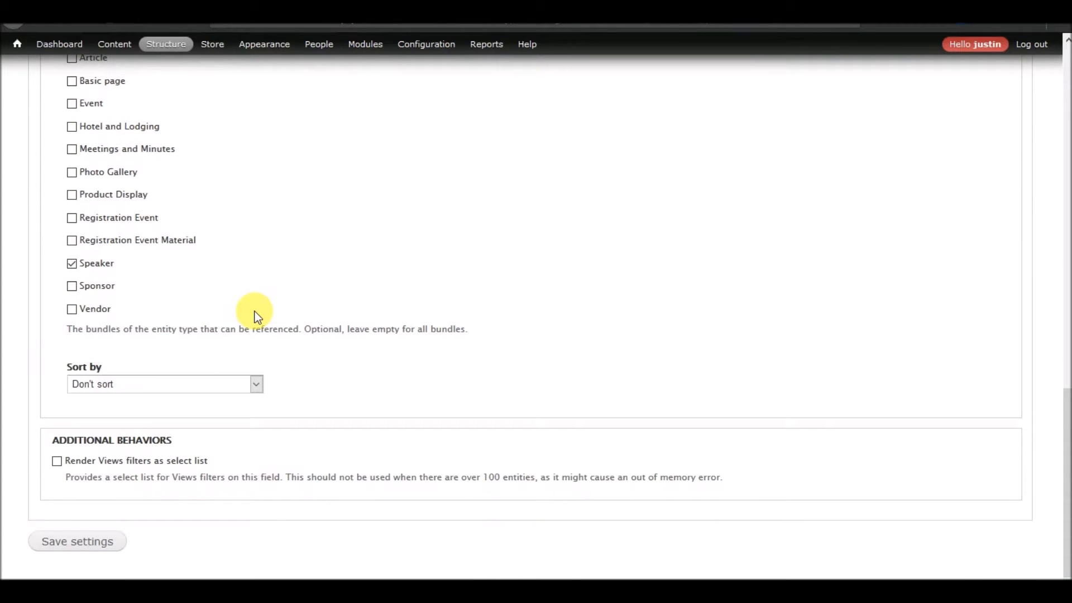
scroll(257, 317, "up", 3)
scroll(257, 316, "up", 3)
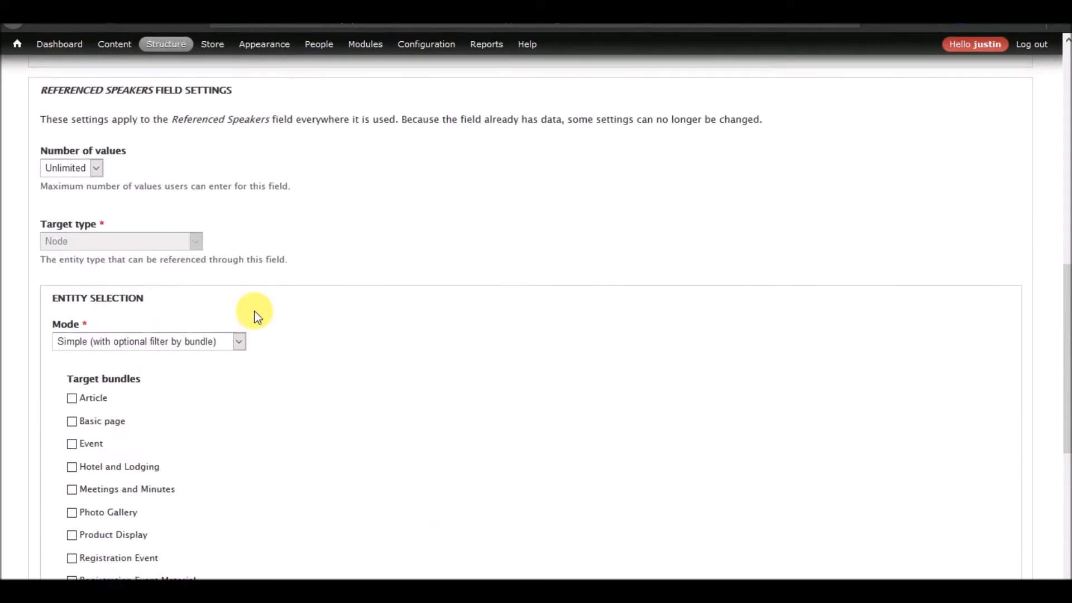
scroll(255, 313, "down", 6)
left_click(82, 531)
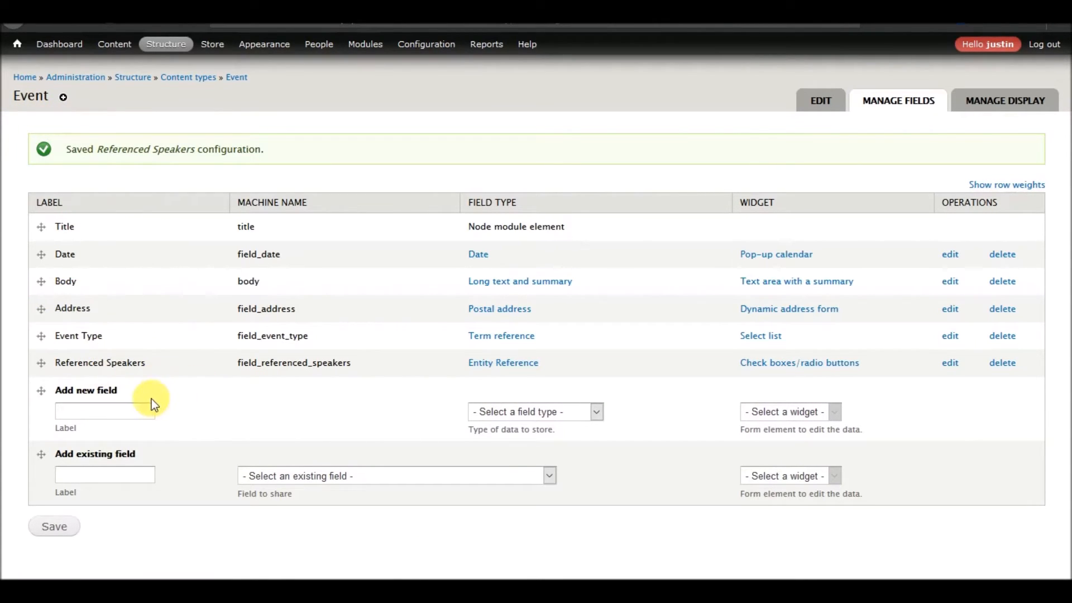
Add the existing Referenced Sponsors field with the Check boxes/radio buttons widget to Event and save its settings.
left_click(323, 480)
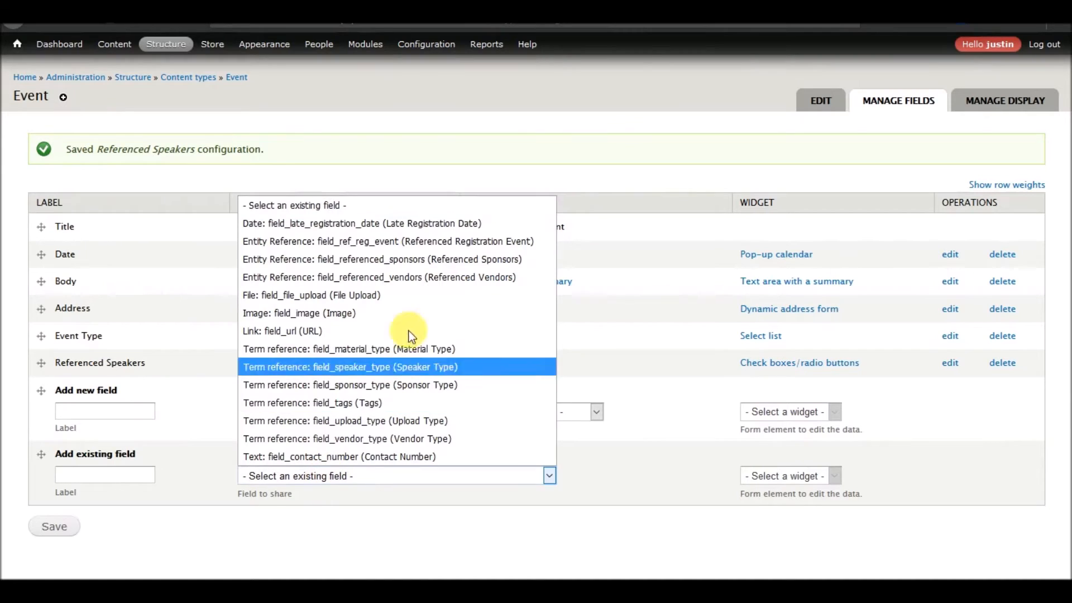
left_click(400, 259)
left_click(52, 529)
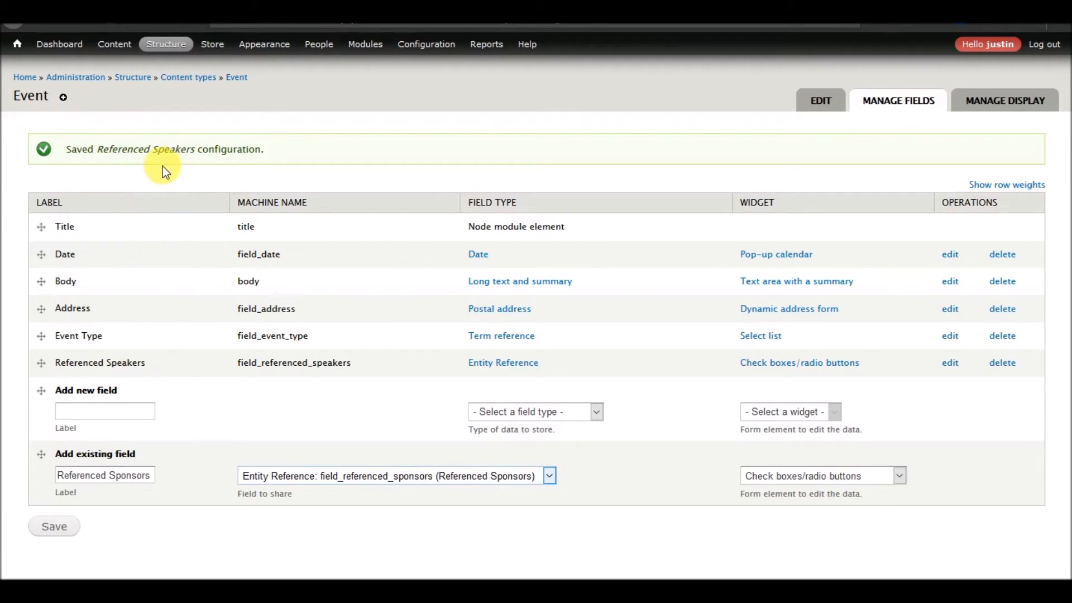
left_click(66, 529)
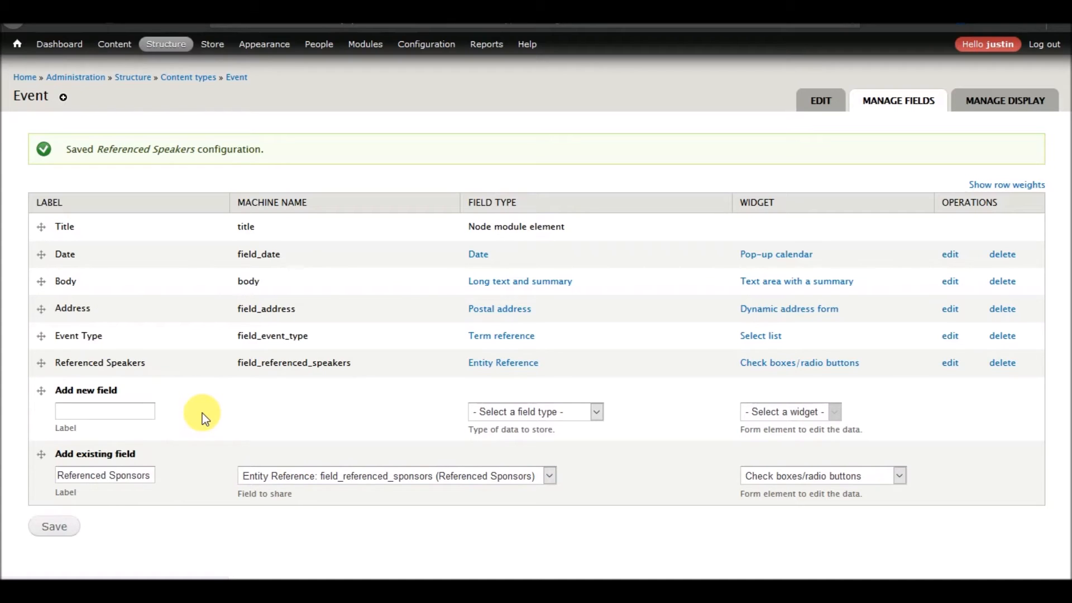
scroll(220, 376, "down", 15)
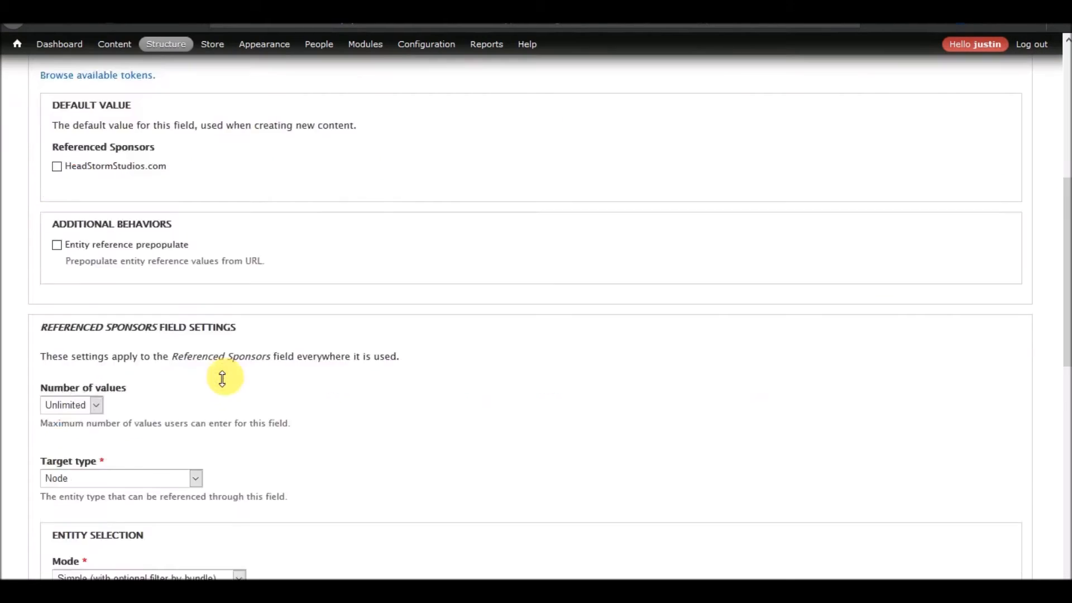
scroll(221, 375, "down", 3)
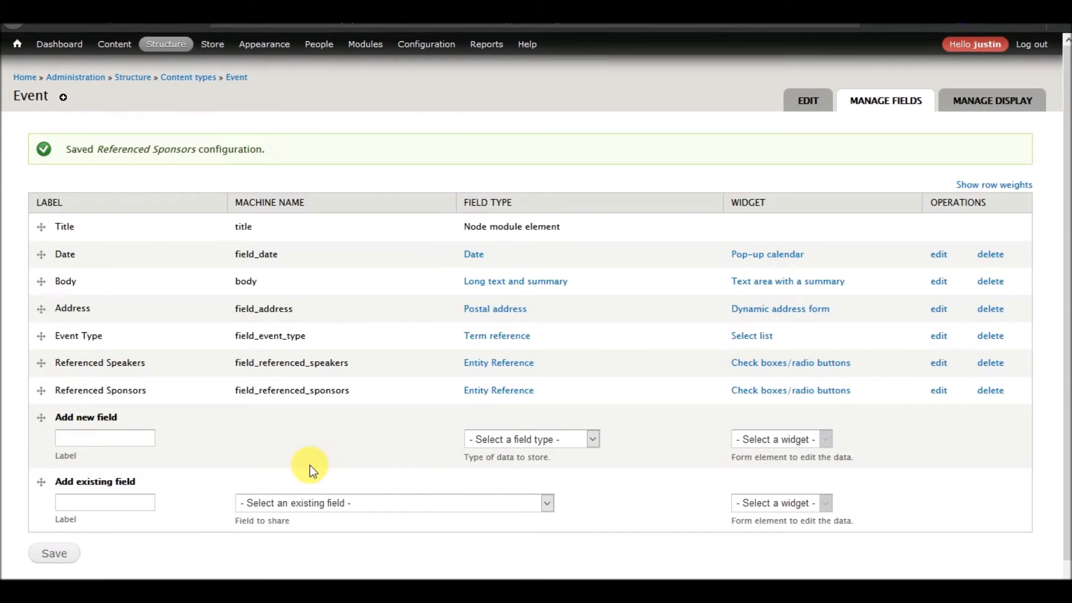
Add the existing Referenced Vendors field with the Check boxes/radio buttons widget to Event and save its settings.
left_click(317, 497)
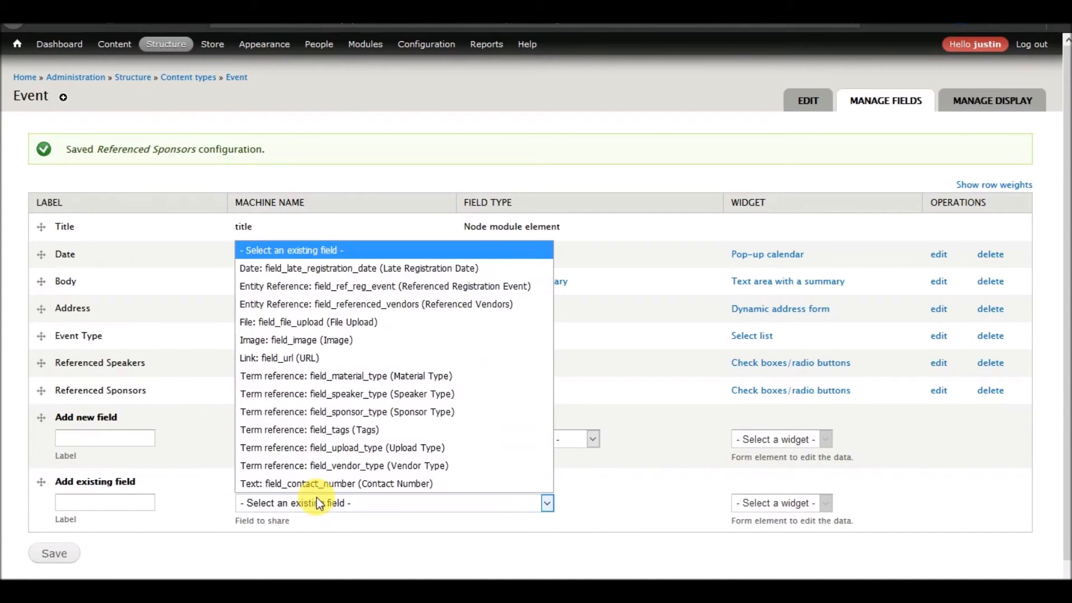
left_click(381, 306)
left_click(61, 555)
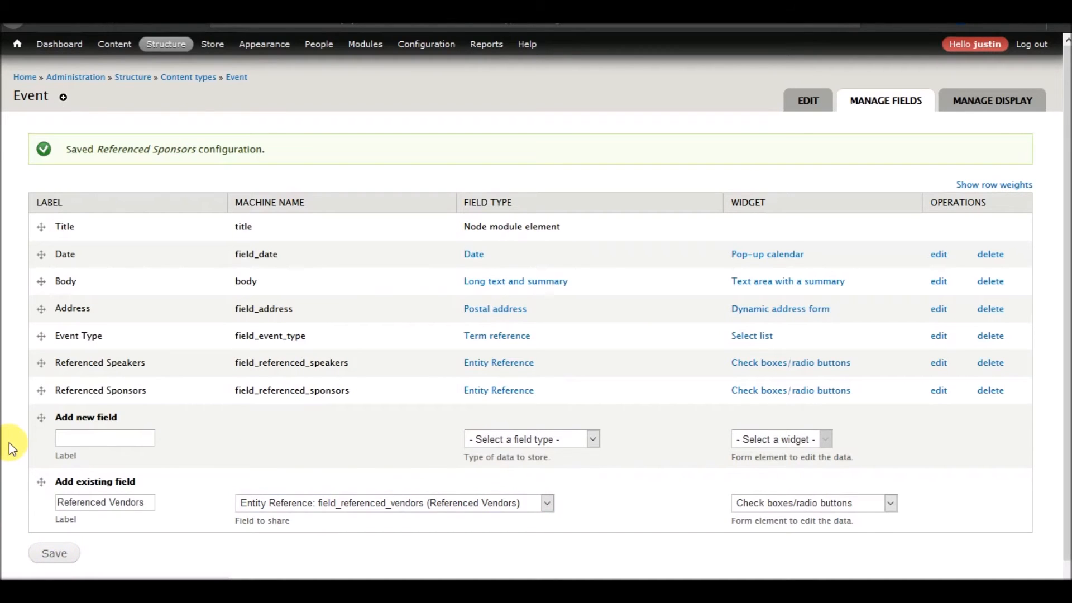
scroll(212, 346, "down", 5)
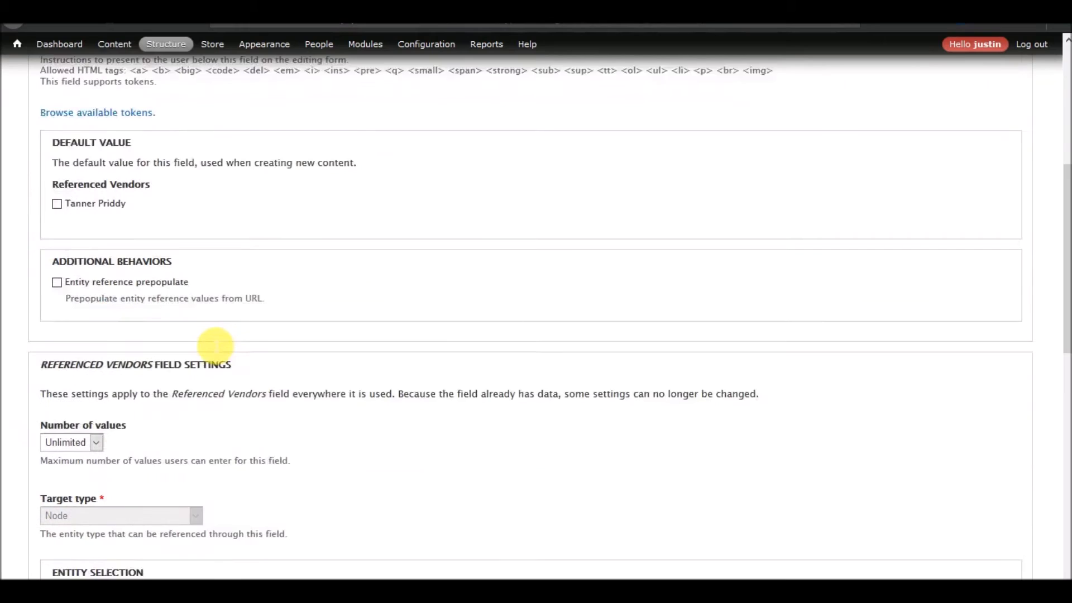
scroll(212, 346, "down", 10)
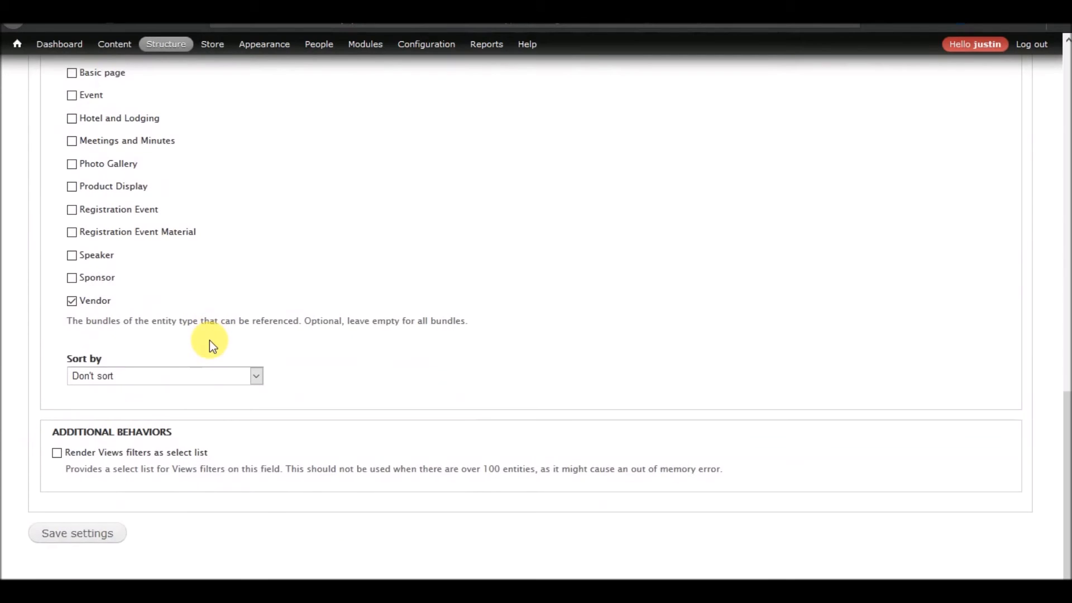
left_click(84, 535)
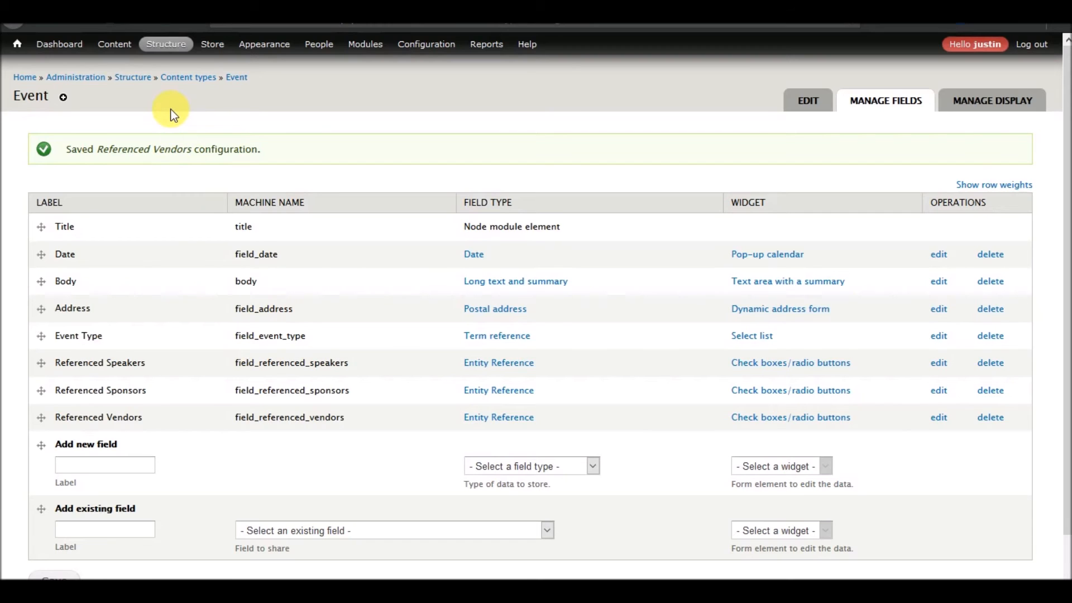
Start creating a new Event and try out the All Day option of its Date field.
mouse_move(162, 43)
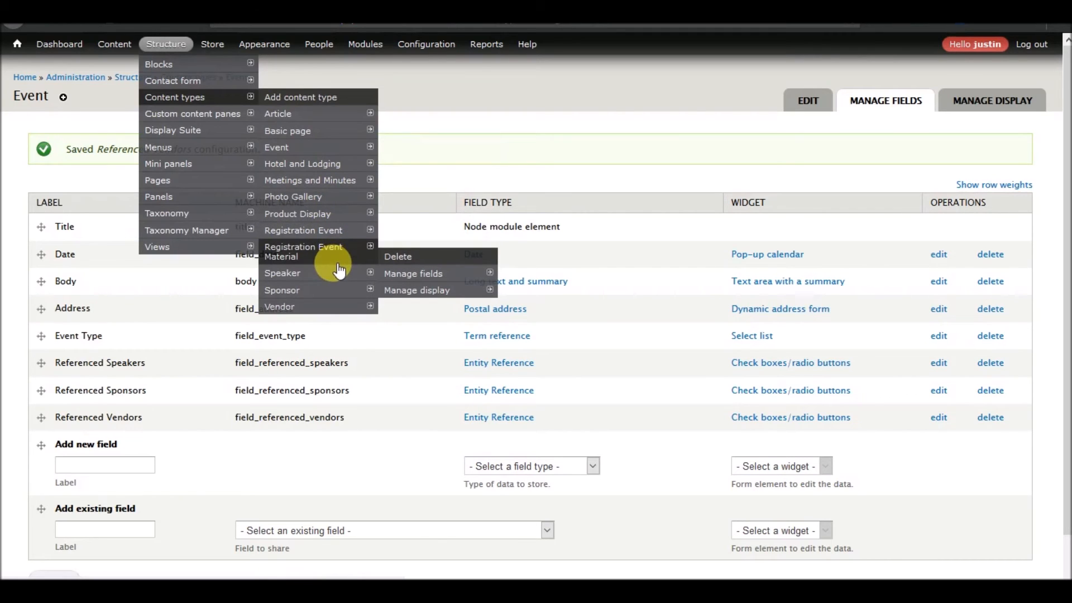
mouse_move(338, 218)
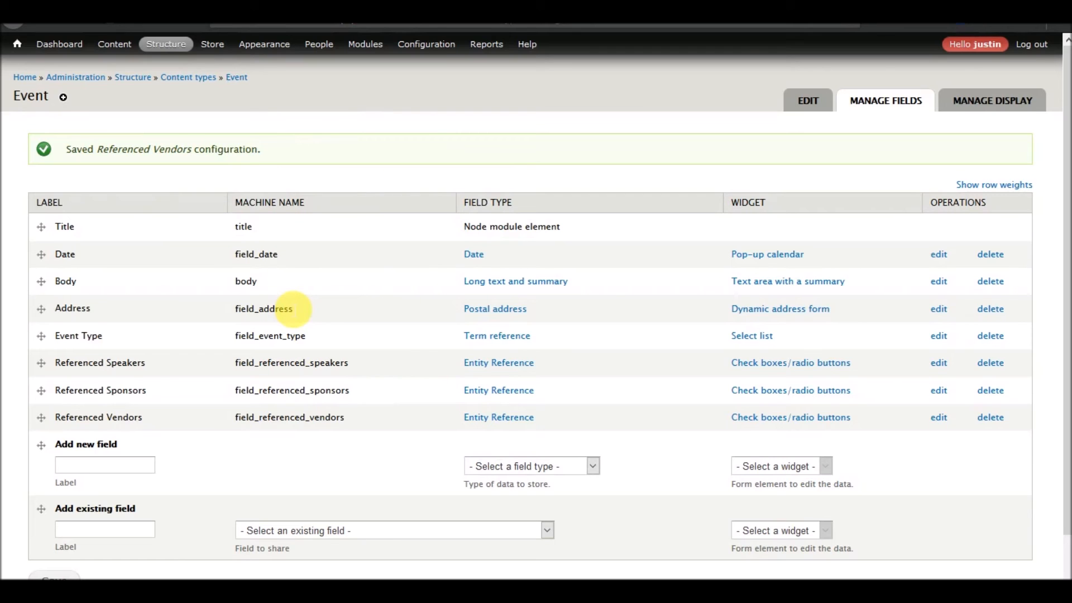
mouse_move(115, 44)
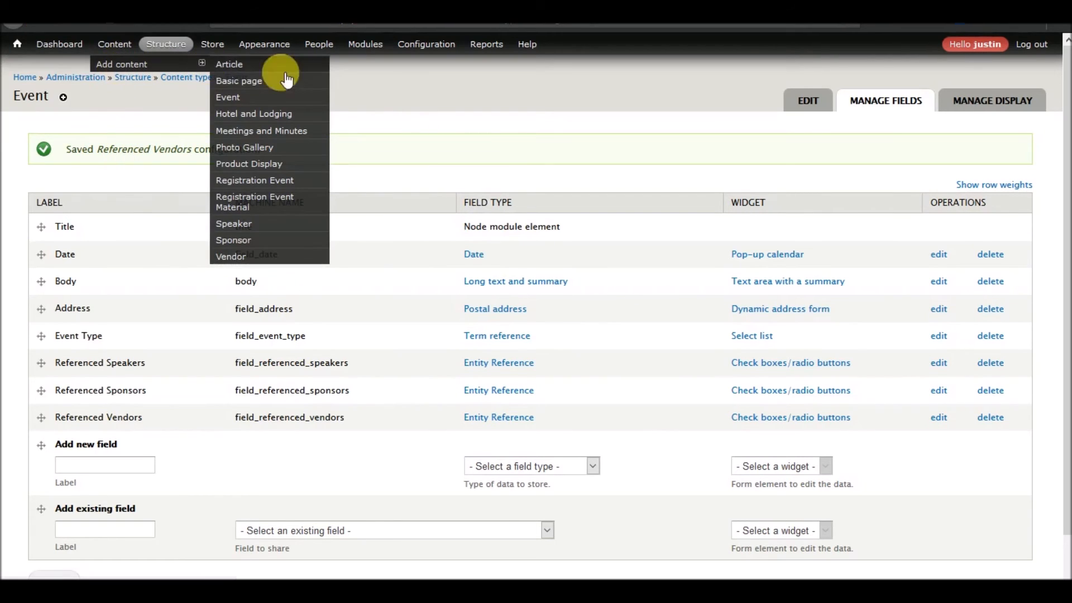
left_click(236, 99)
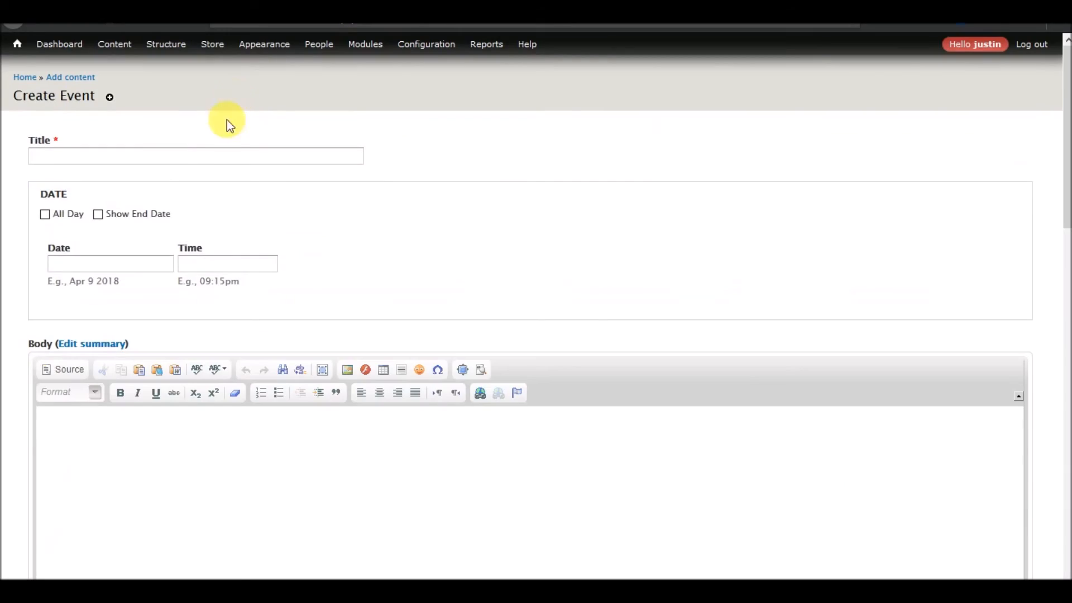
left_click(234, 158)
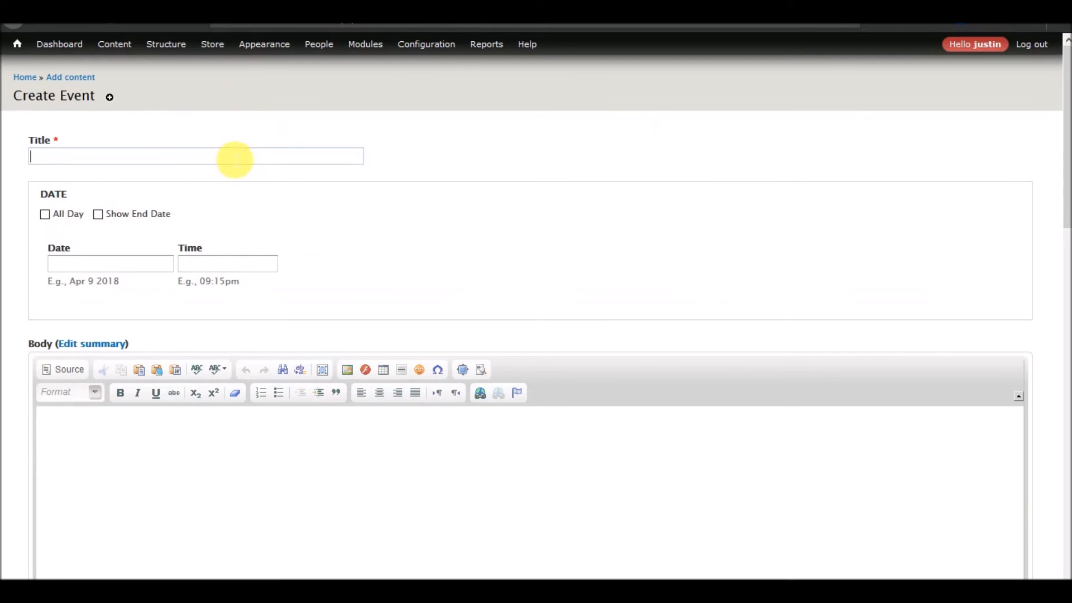
left_click(128, 221)
left_click(129, 224)
double_click(62, 213)
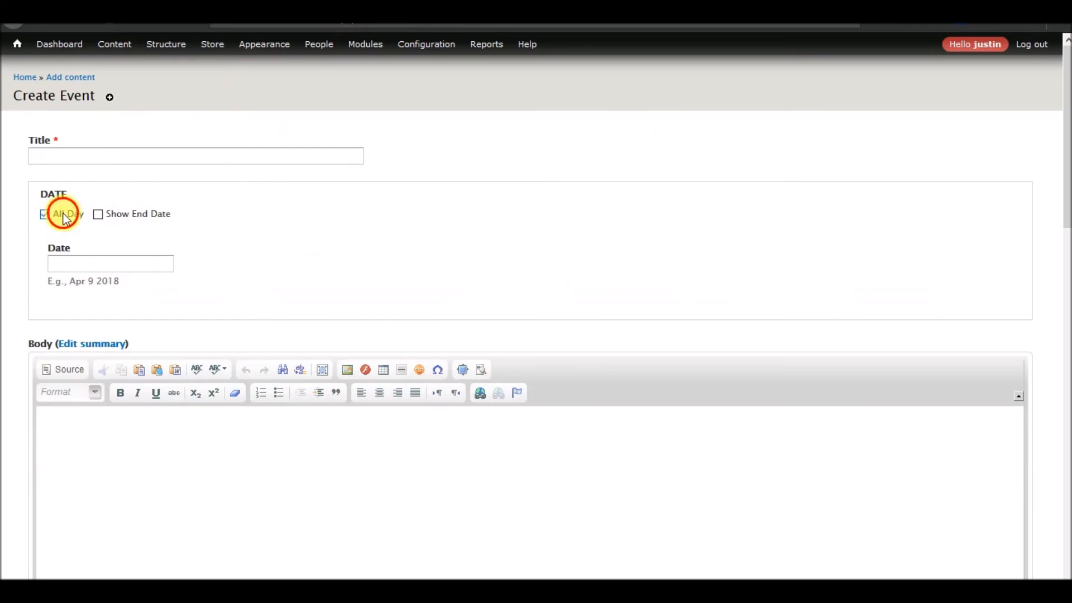
Examine the Event form's Address, Event Type and reference fields, trying out the speaker and HeadStormStudios.com sponsor options.
scroll(304, 242, "down", 5)
scroll(304, 242, "down", 6)
scroll(303, 242, "up", 5)
scroll(310, 248, "down", 5)
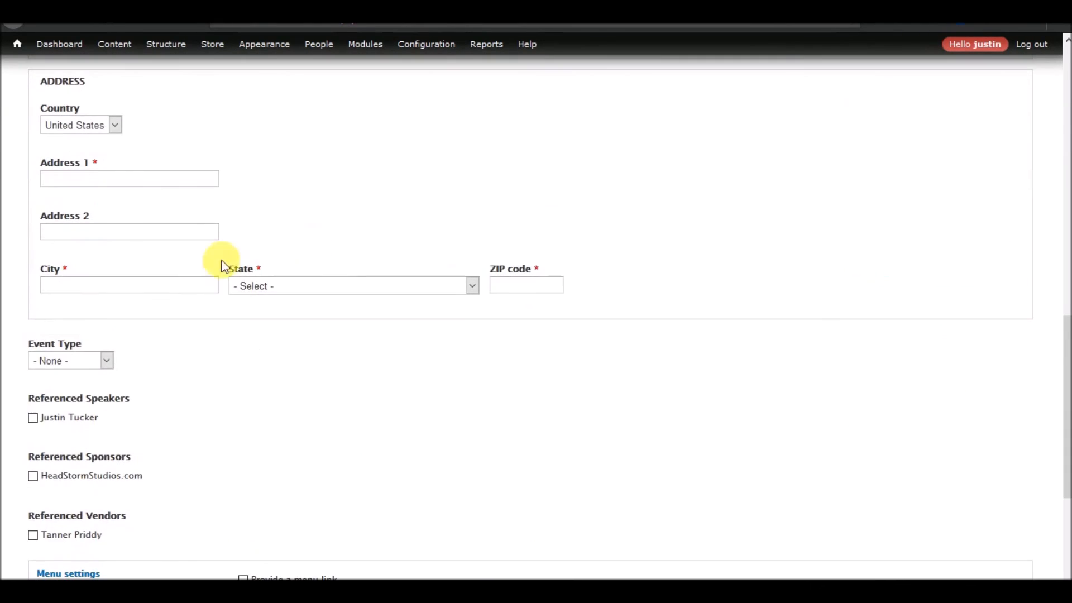
left_click(106, 362)
left_click(205, 357)
scroll(95, 419, "down", 3)
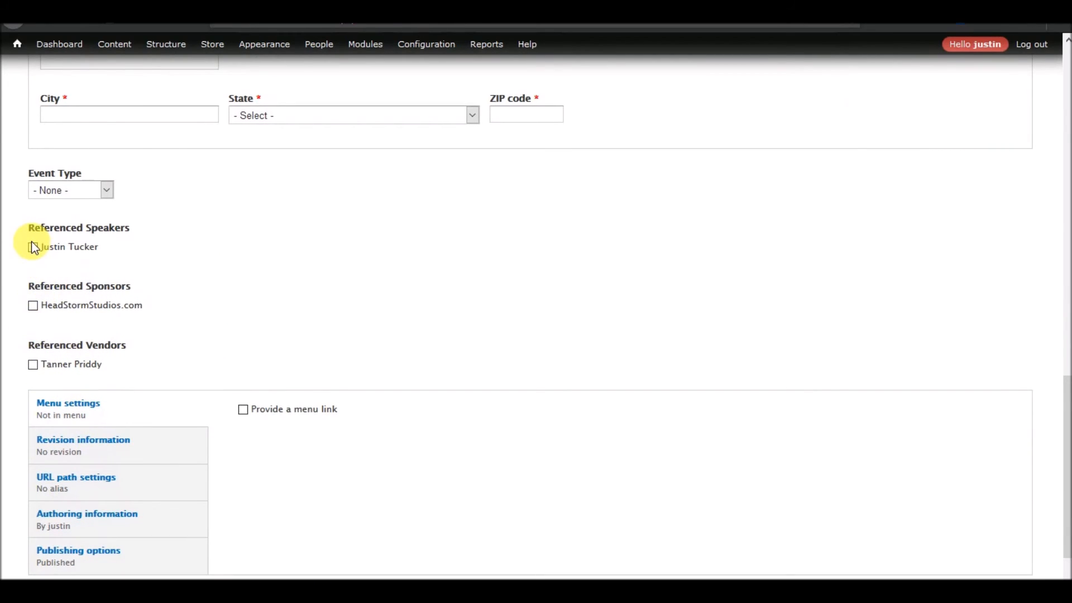
left_click(35, 305)
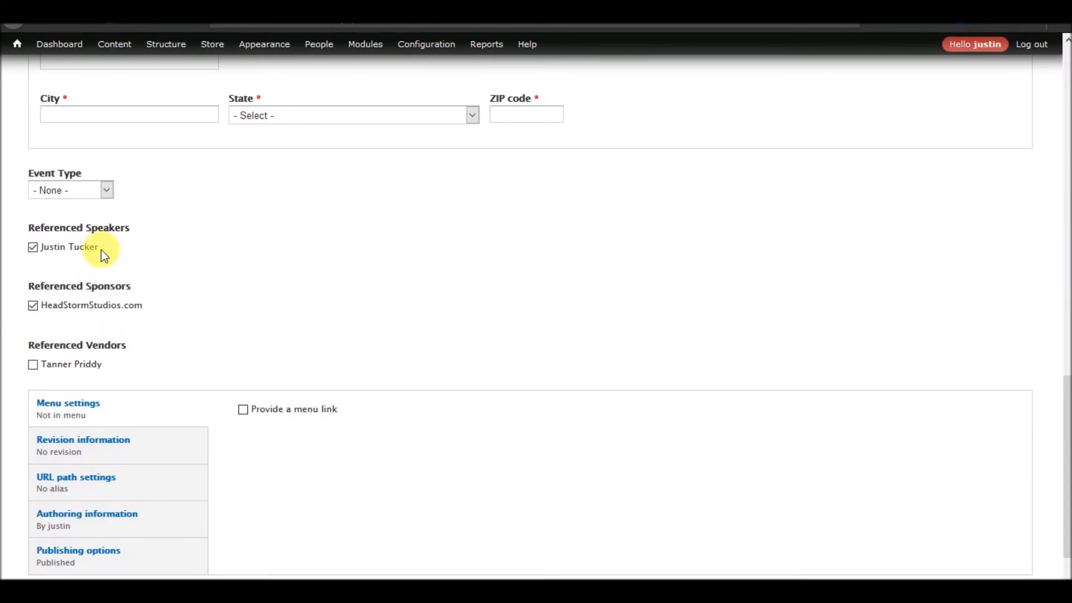
scroll(203, 319, "up", 15)
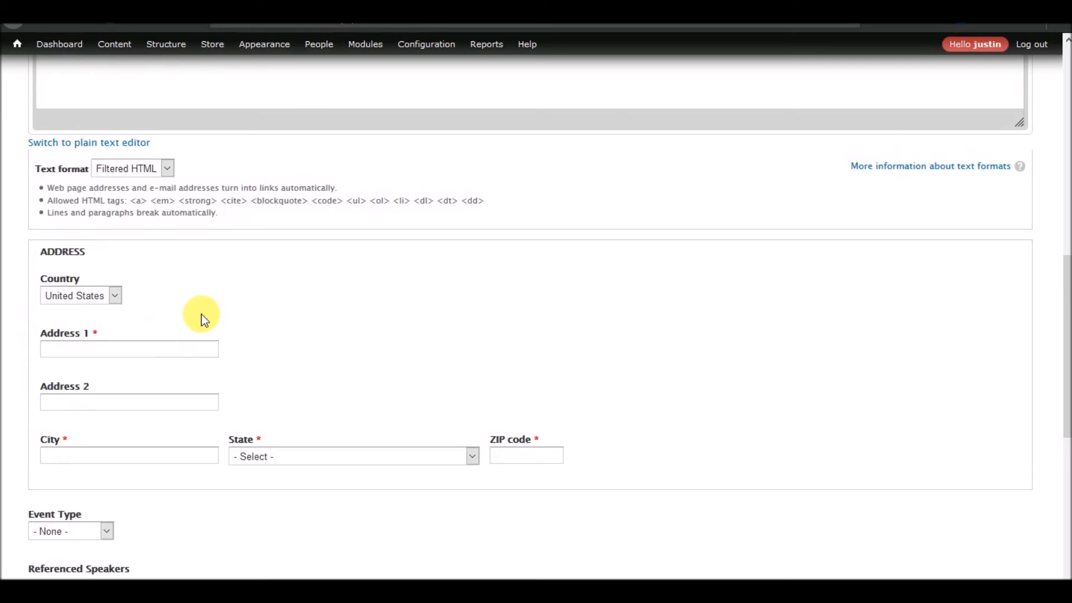
scroll(201, 316, "down", 10)
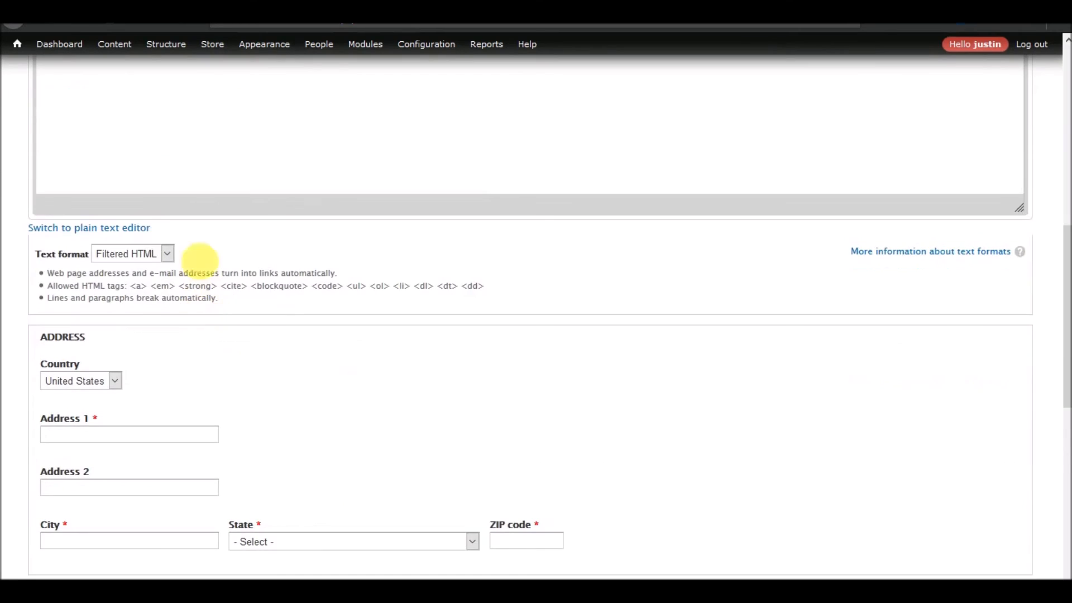
scroll(292, 450, "up", 10)
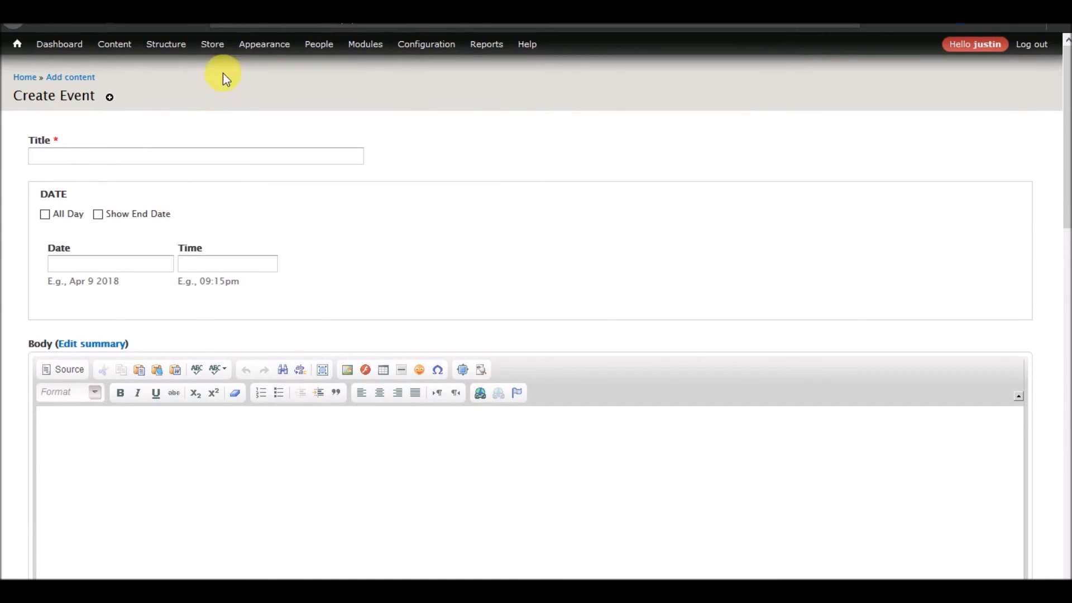
Add the existing Referenced Registration Event field with the Autocomplete widget to the Event content type.
mouse_move(177, 100)
mouse_move(311, 152)
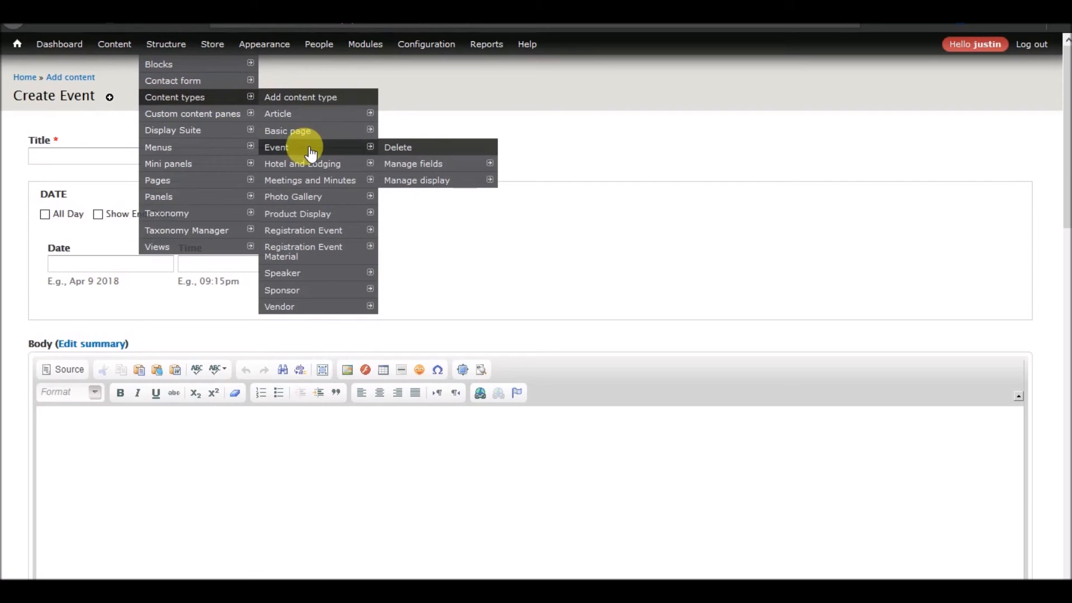
left_click(434, 169)
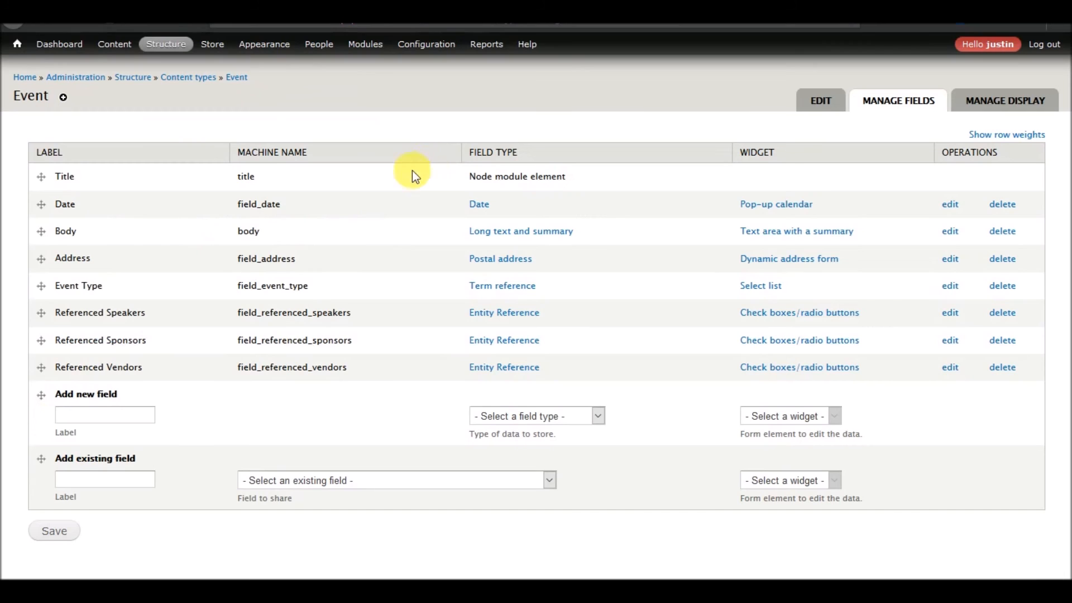
left_click(357, 479)
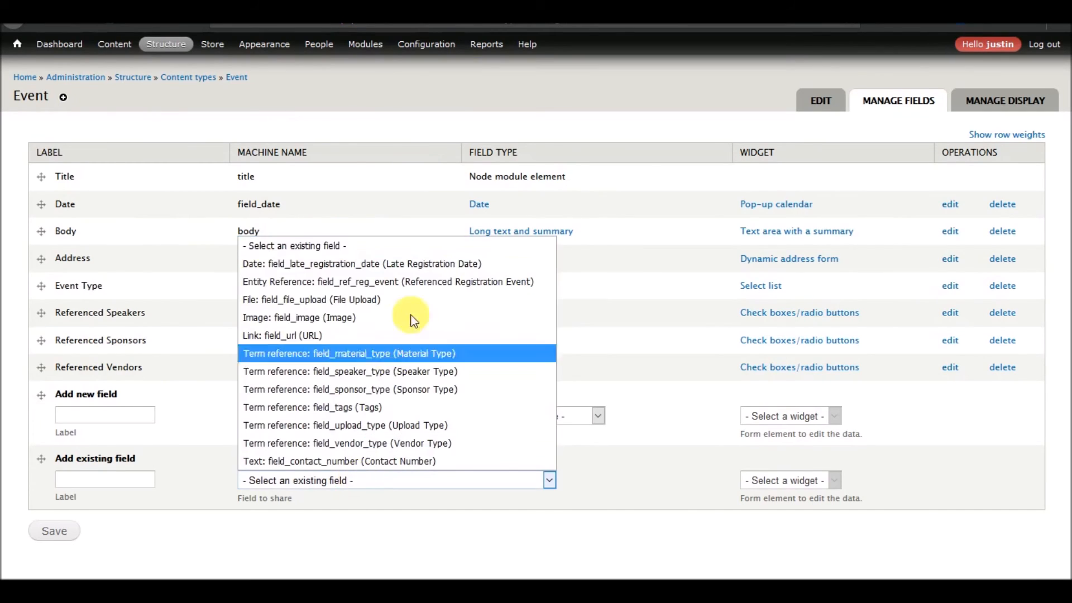
left_click(407, 279)
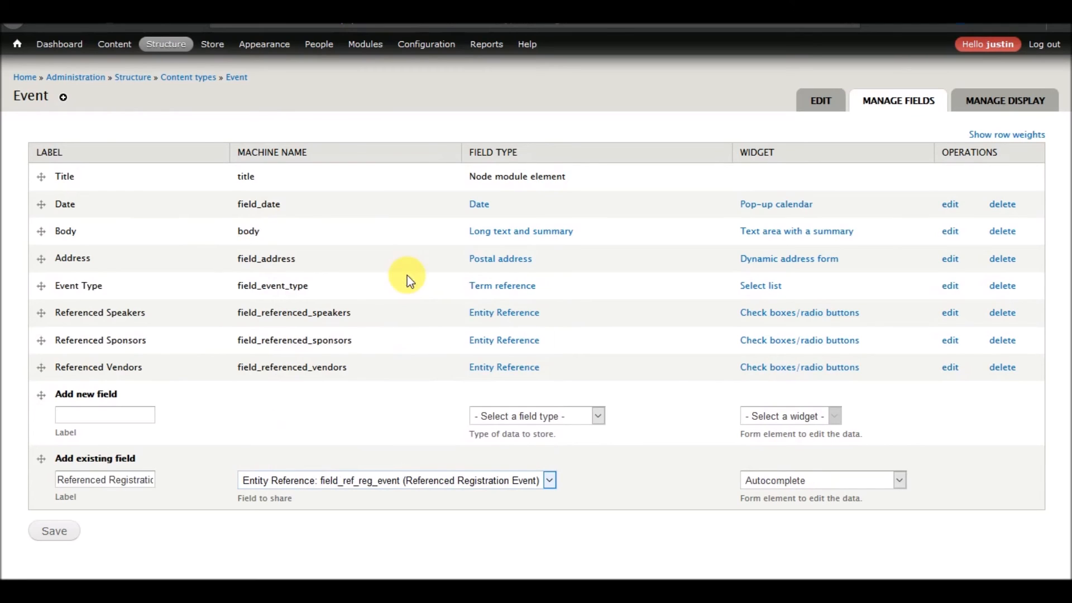
left_click(61, 534)
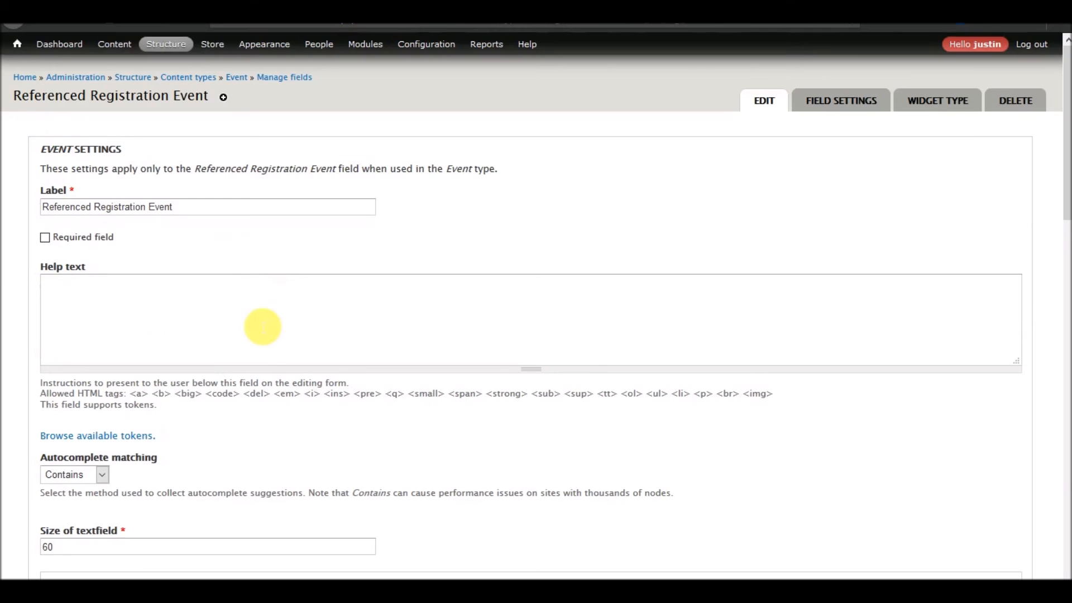
Enable Entity reference prepopulate for the Referenced Registration Event field, with URL as its provider, and save the field settings.
scroll(257, 320, "down", 1)
scroll(257, 320, "down", 3)
scroll(262, 327, "down", 4)
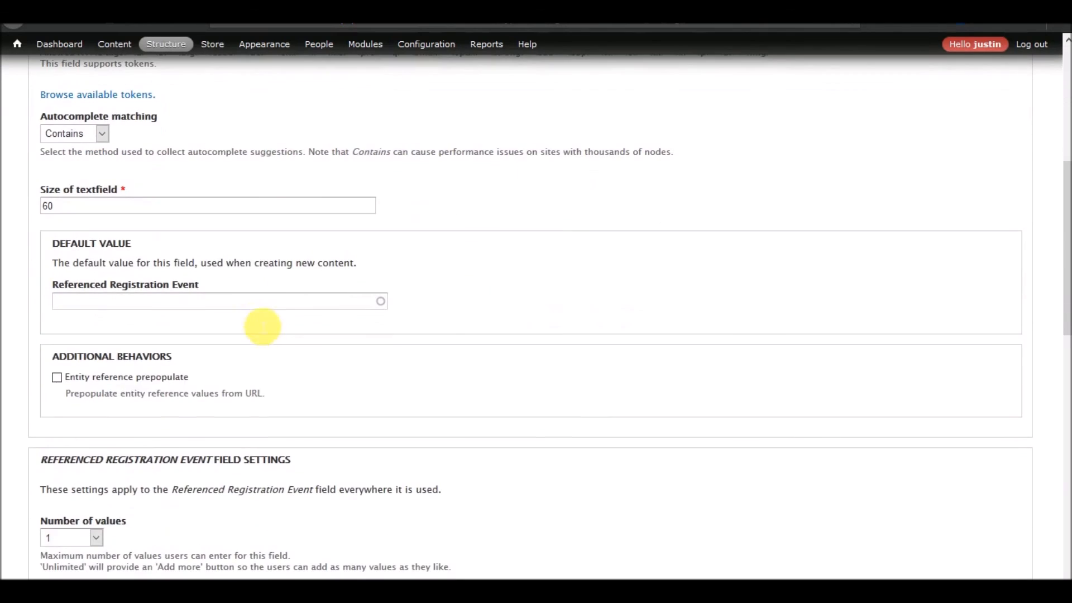
left_click(130, 378)
scroll(289, 382, "down", 10)
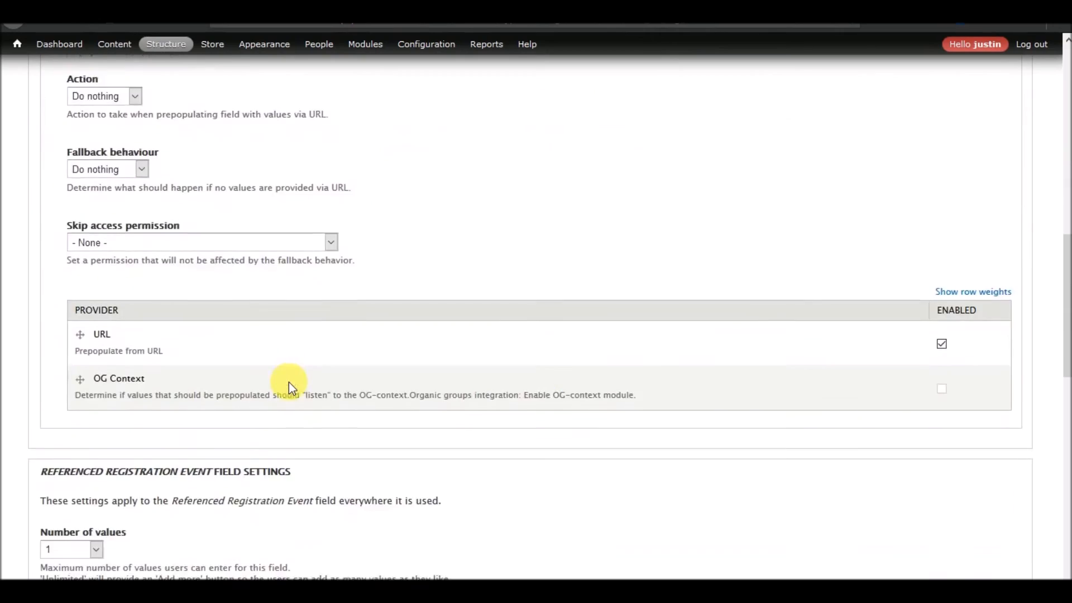
scroll(289, 382, "down", 5)
scroll(289, 382, "down", 6)
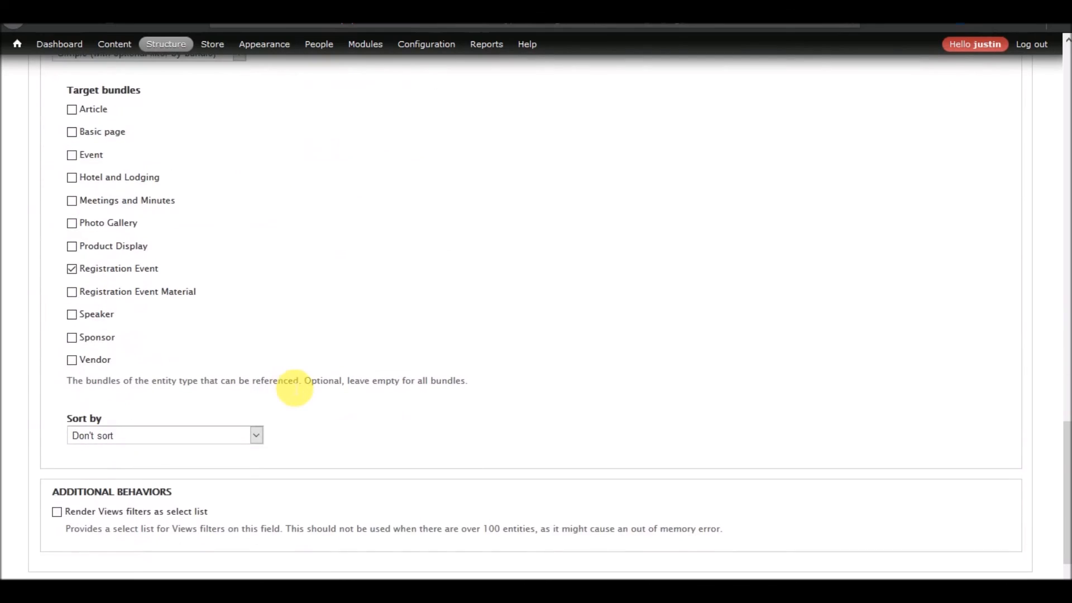
scroll(287, 383, "down", 2)
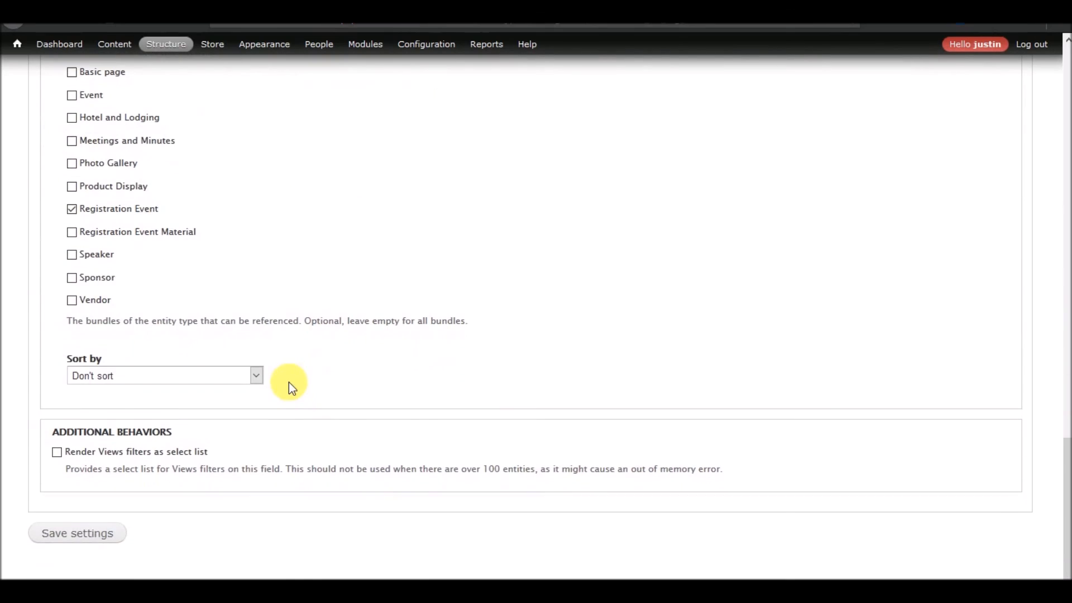
left_click(78, 544)
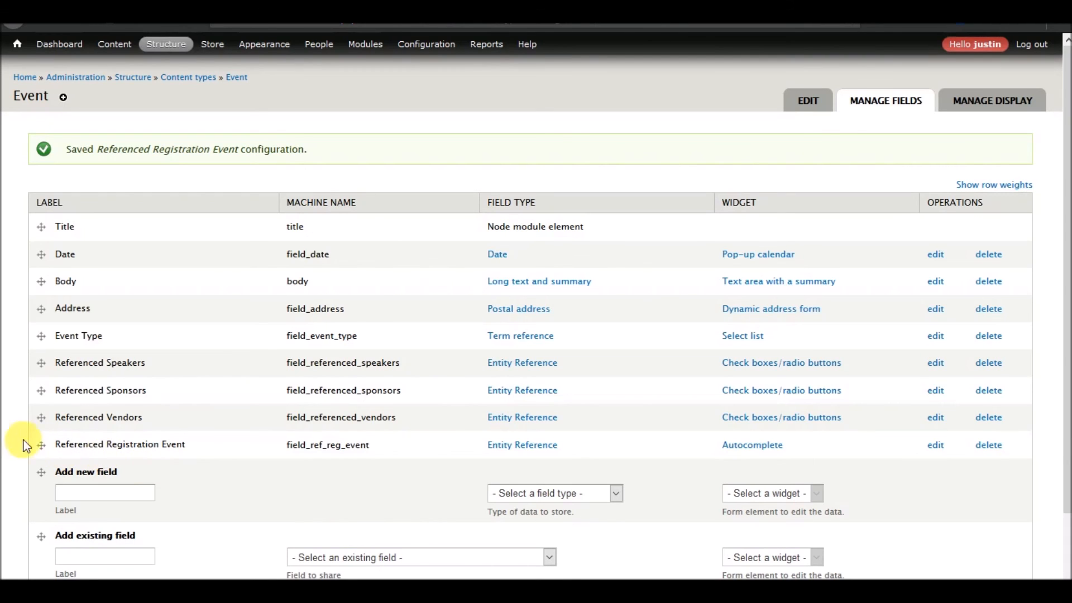
Move the Referenced Registration Event field directly below Title in the Event field list and save the new order.
left_click_drag(41, 444, 28, 239)
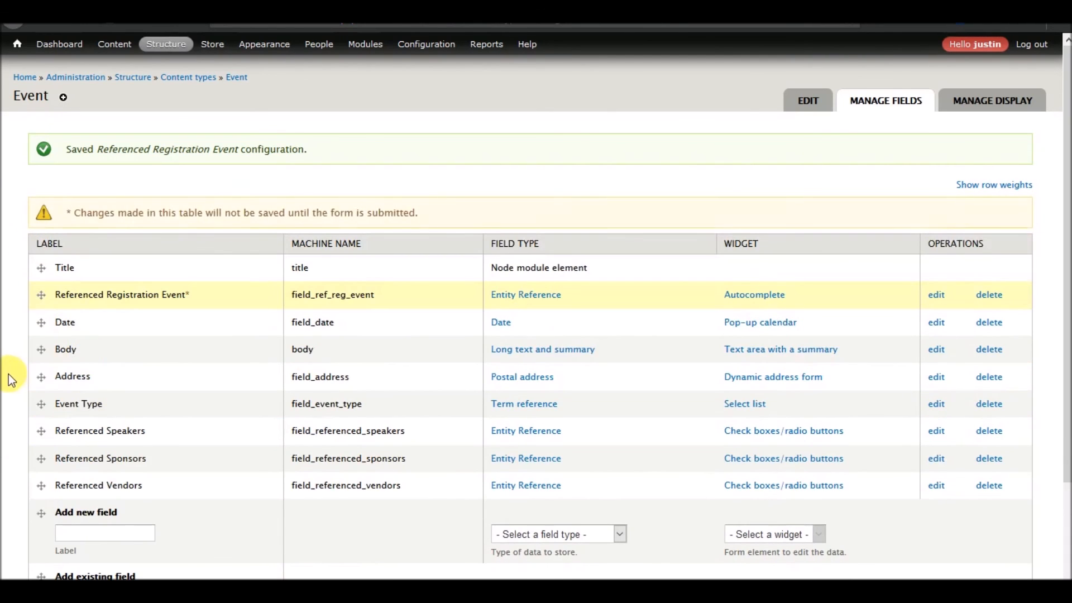
scroll(8, 372, "down", 2)
left_click(66, 529)
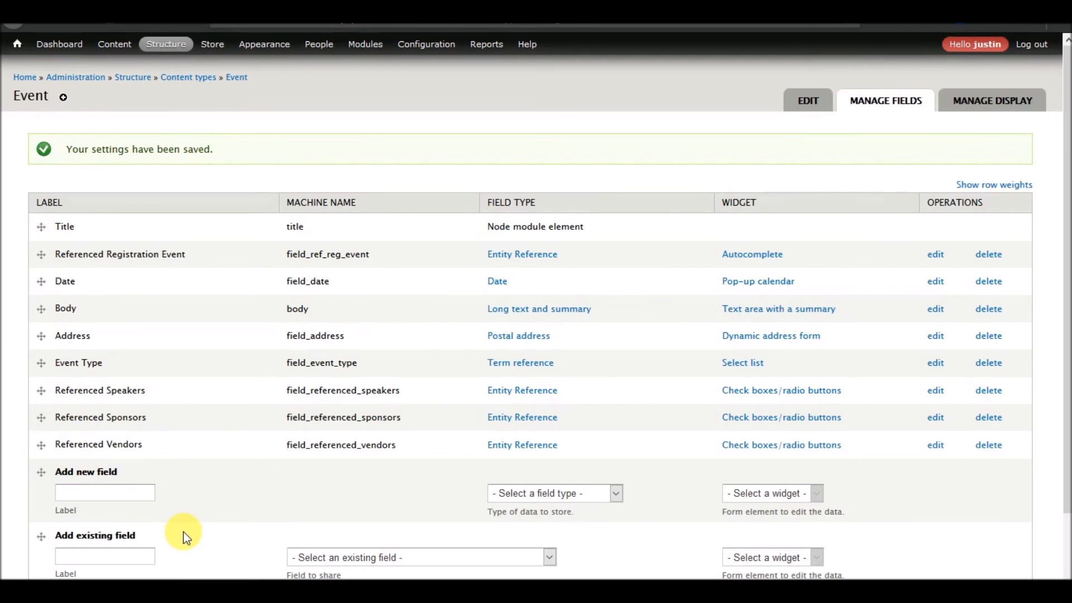
scroll(183, 532, "down", 2)
scroll(183, 531, "up", 2)
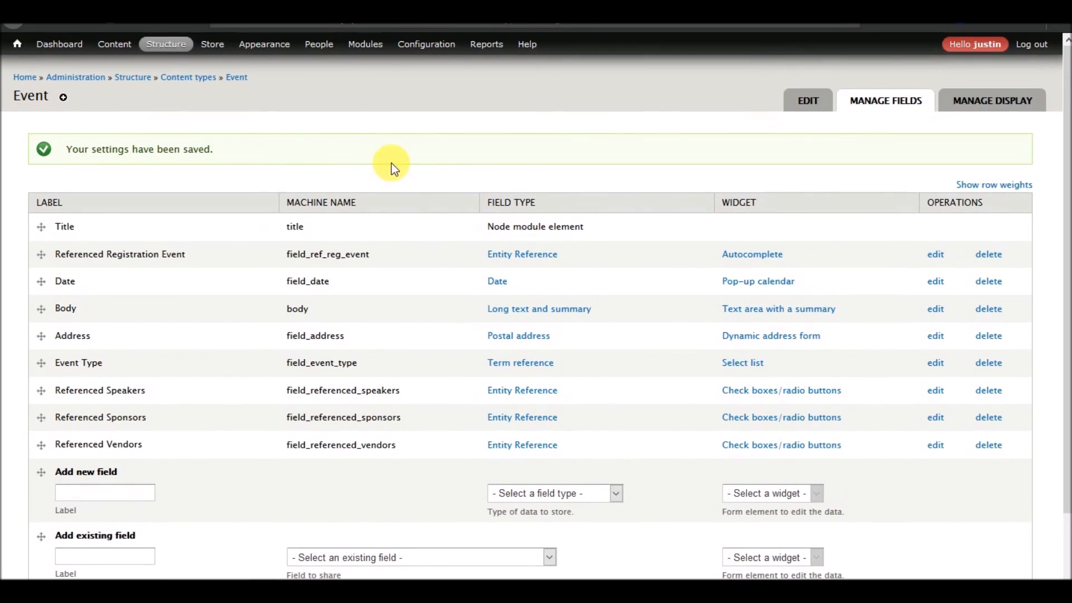